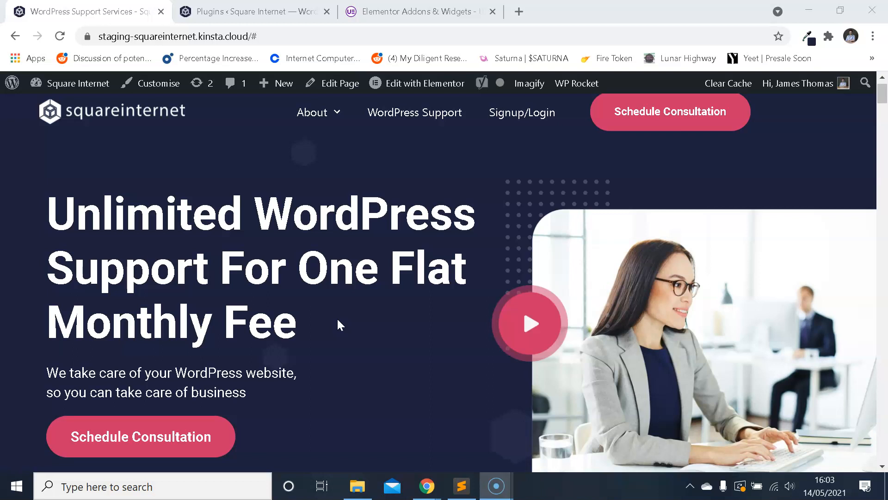
Step: Preview the existing popup behind the site's Signup/Login link and dismiss it
{"action": "left_click", "coordinate": [538, 114]}
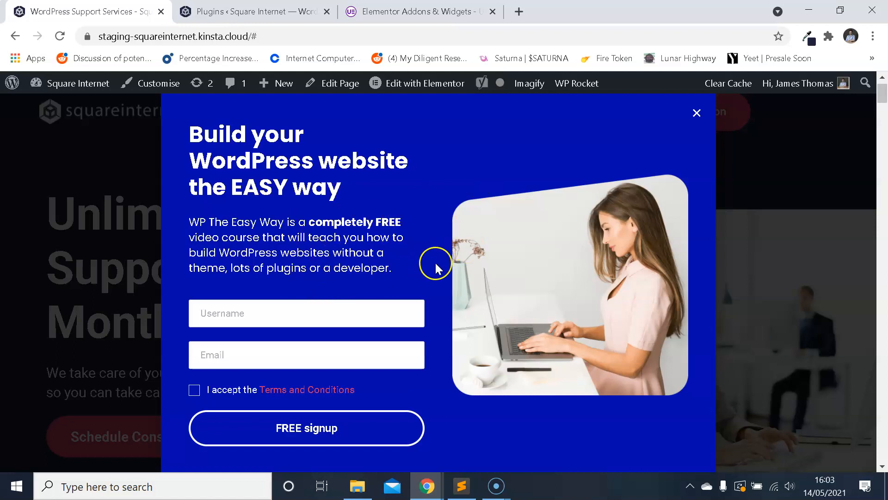
{"action": "left_click", "coordinate": [697, 118]}
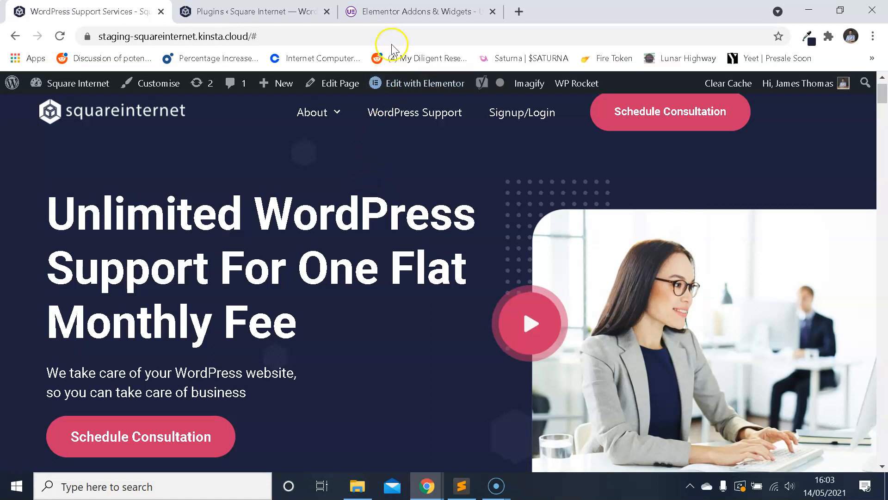
Step: Review the Ultimate Addons for Elementor website's overview of widgets, website templates and section blocks
{"action": "left_click", "coordinate": [392, 11]}
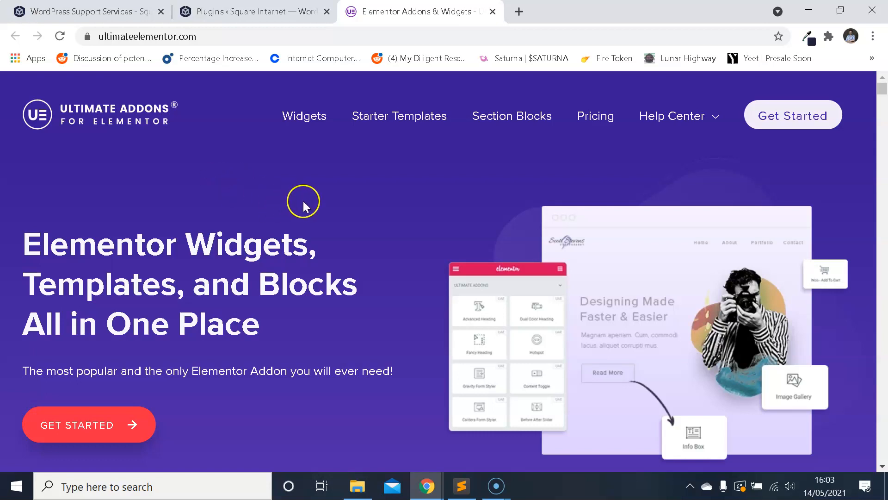
{"action": "scroll", "coordinate": [303, 202], "scroll_direction": "down", "scroll_amount": 10}
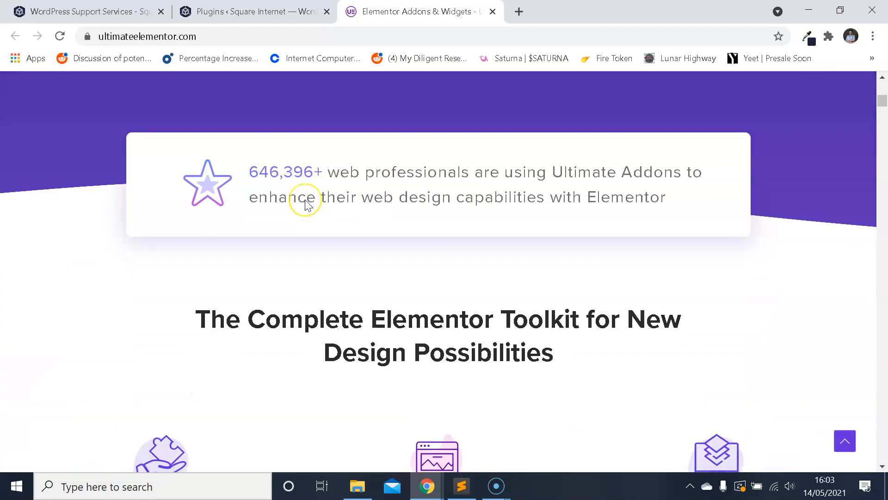
{"action": "scroll", "coordinate": [305, 203], "scroll_direction": "down", "scroll_amount": 5}
{"action": "scroll", "coordinate": [304, 200], "scroll_direction": "up", "scroll_amount": 1}
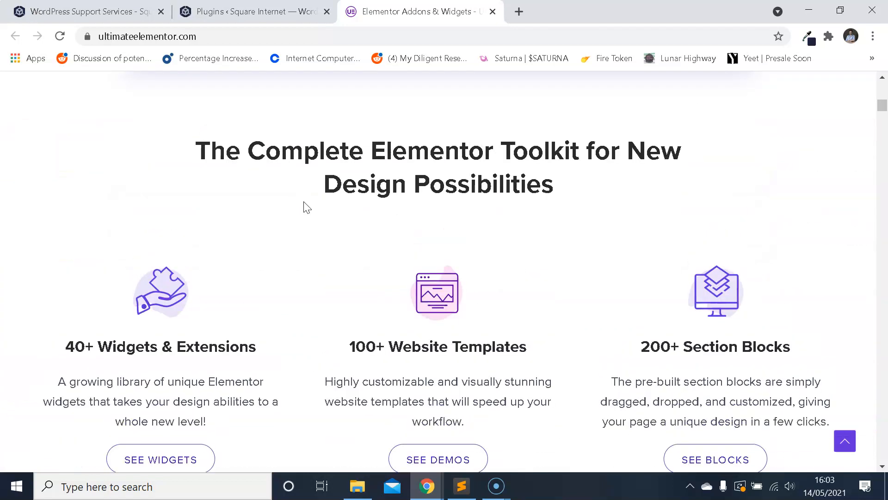
{"action": "scroll", "coordinate": [306, 208], "scroll_direction": "up", "scroll_amount": 12}
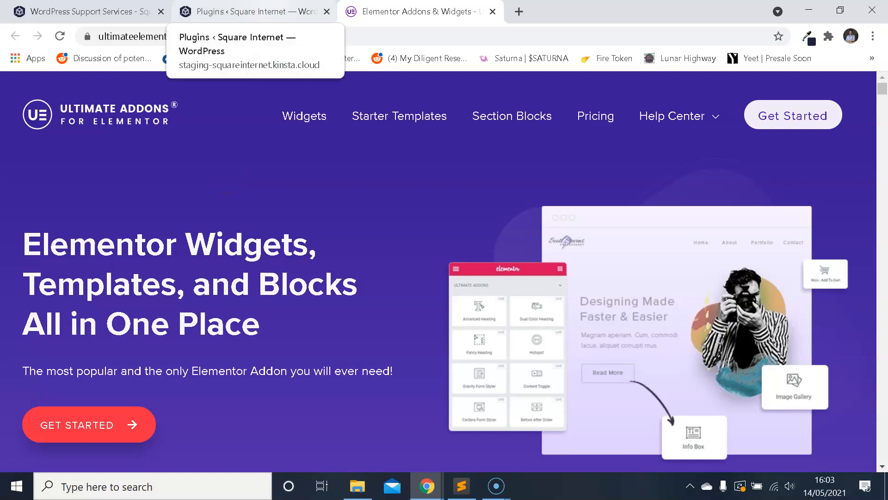
{"action": "left_click", "coordinate": [258, 12]}
{"action": "left_click", "coordinate": [143, 13]}
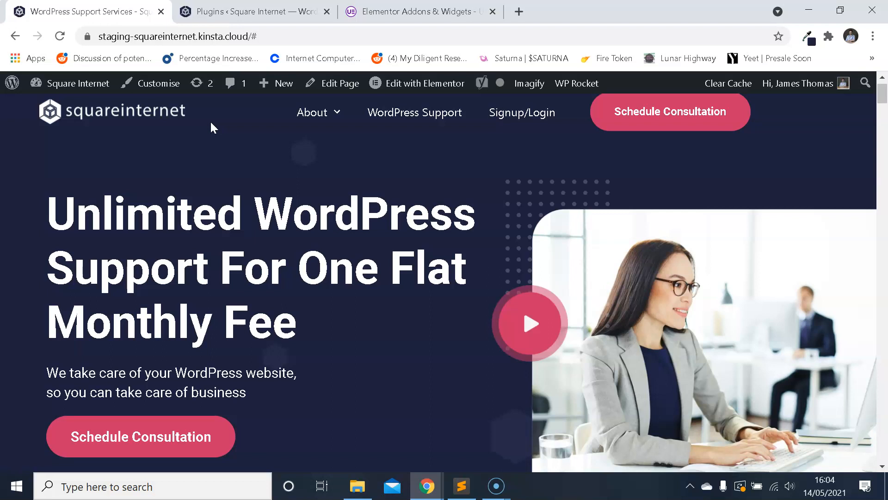
{"action": "left_click", "coordinate": [472, 12]}
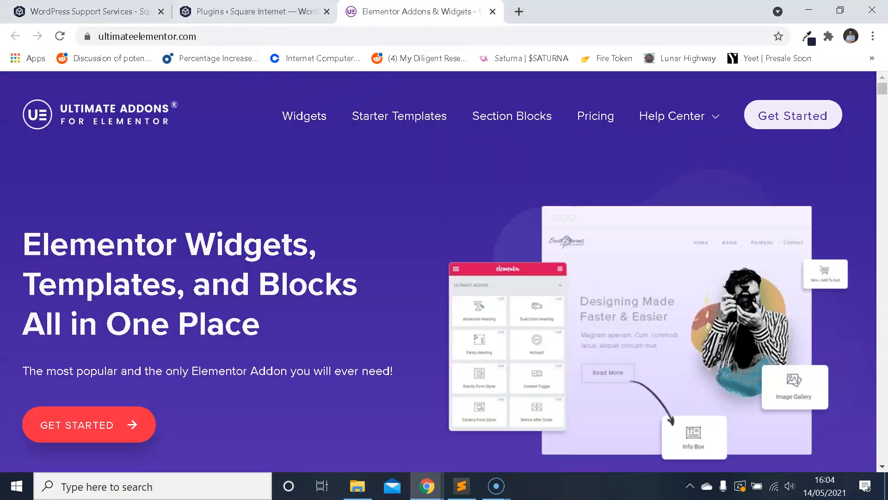
Step: Go from the Square Internet site to its WordPress dashboard and open the WPTheEasyWay popup template for editing in Elementor
{"action": "left_click", "coordinate": [88, 11]}
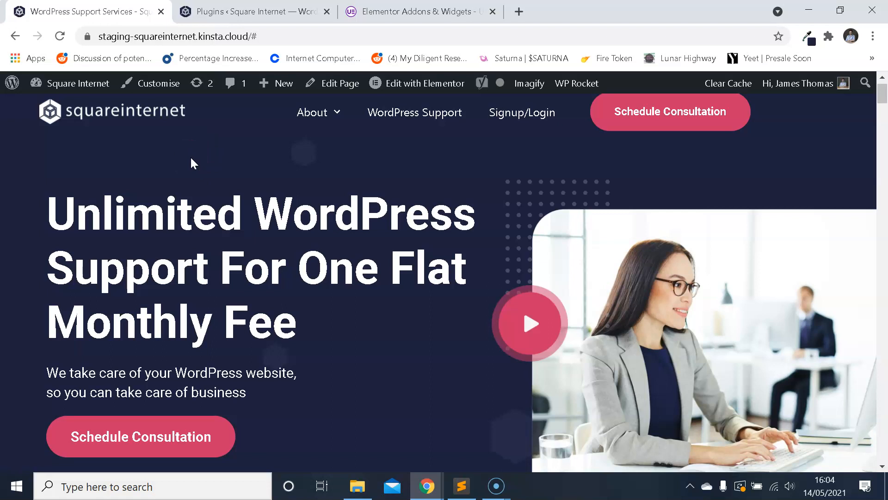
{"action": "mouse_move", "coordinate": [86, 87]}
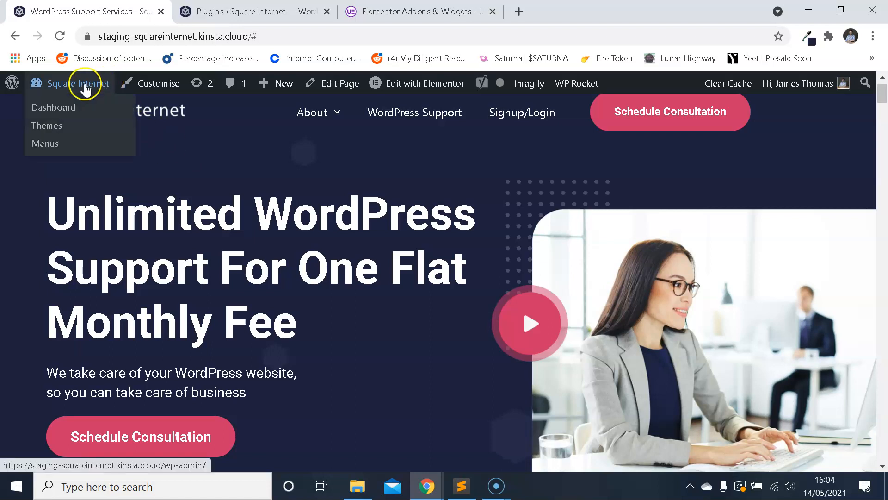
{"action": "left_click", "coordinate": [89, 92]}
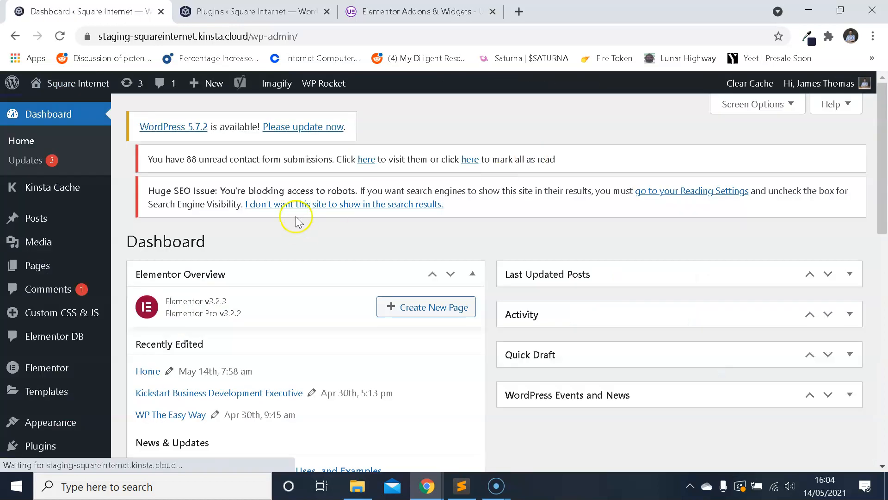
{"action": "scroll", "coordinate": [35, 280], "scroll_direction": "down", "scroll_amount": 3}
{"action": "mouse_move", "coordinate": [64, 254]}
{"action": "left_click", "coordinate": [176, 255]}
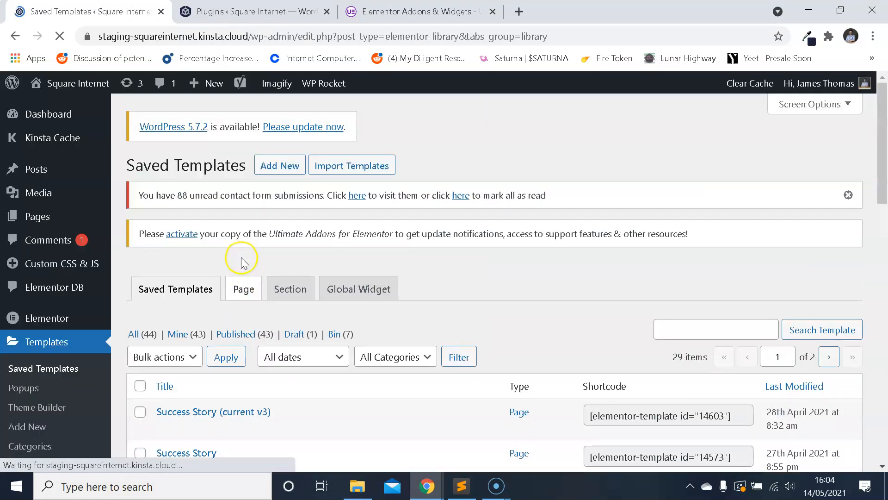
{"action": "scroll", "coordinate": [242, 256], "scroll_direction": "down", "scroll_amount": 3}
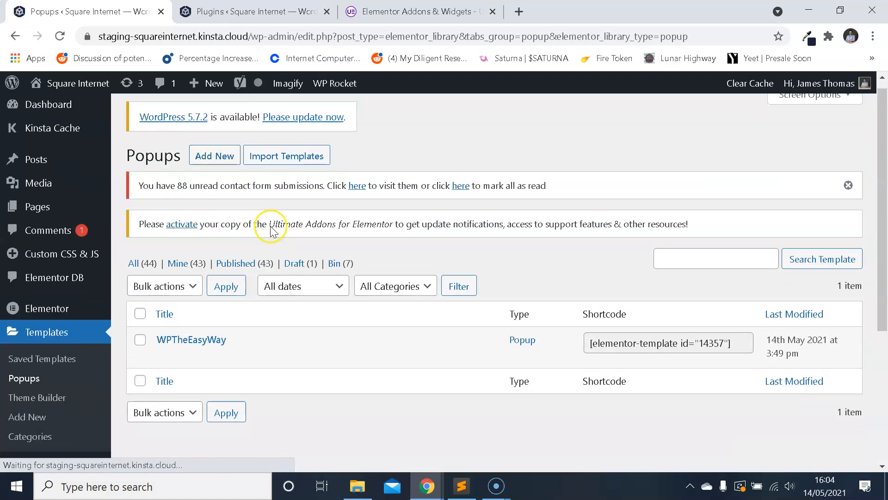
{"action": "scroll", "coordinate": [274, 284], "scroll_direction": "down", "scroll_amount": 1}
{"action": "left_click", "coordinate": [429, 297]}
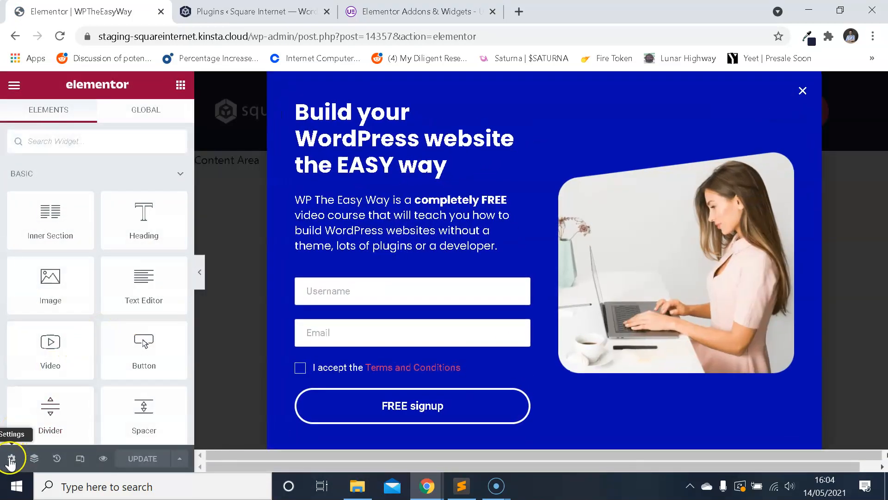
Step: Clear the Open By Selector value in the WPTheEasyWay popup's advanced settings and update the popup
{"action": "left_click", "coordinate": [11, 458]}
{"action": "left_click", "coordinate": [163, 121]}
{"action": "scroll", "coordinate": [139, 272], "scroll_direction": "down", "scroll_amount": 2}
{"action": "left_click_drag", "start_coordinate": [159, 271], "coordinate": [95, 270]}
{"action": "key", "text": "BackSpace"}
{"action": "left_click", "coordinate": [143, 459]}
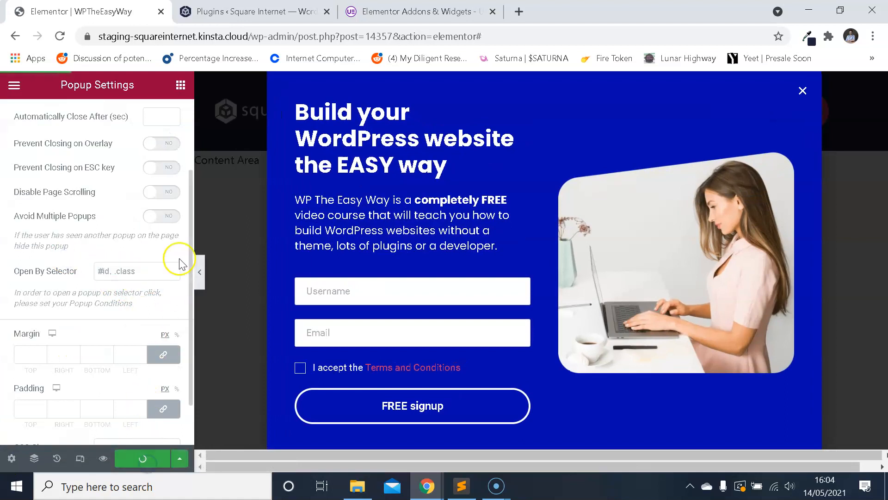
Step: Open the list of popup templates in the browser tab that shows the installed plugins
{"action": "left_click", "coordinate": [241, 12]}
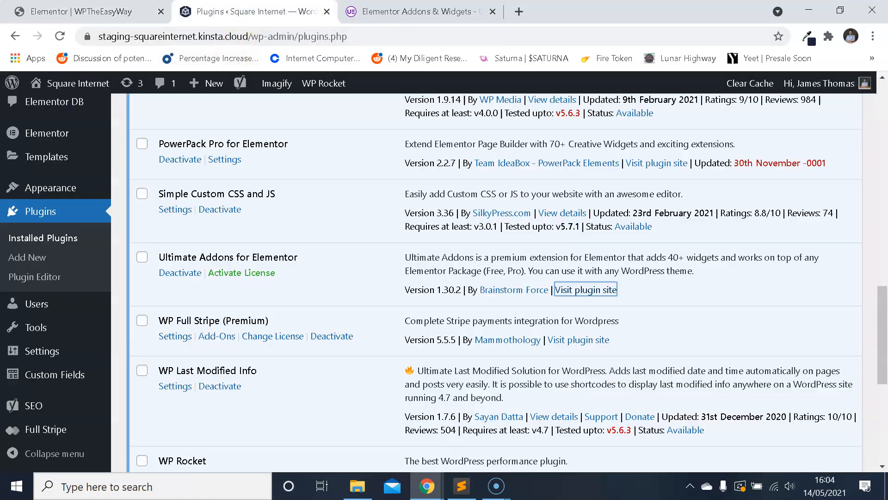
{"action": "mouse_move", "coordinate": [64, 149]}
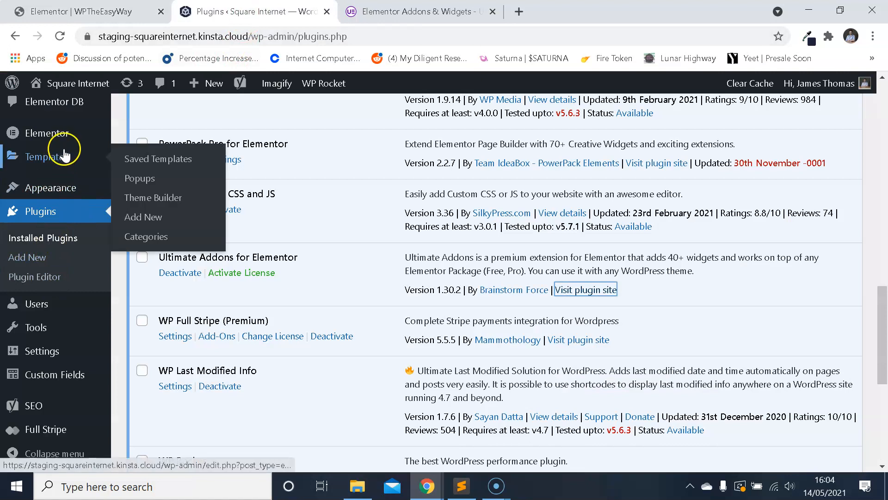
{"action": "left_click", "coordinate": [129, 178]}
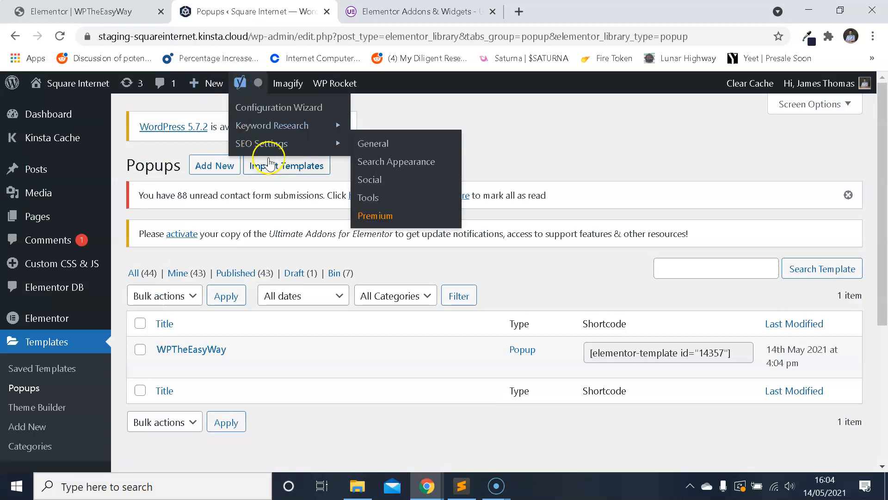
{"action": "mouse_move", "coordinate": [351, 80]}
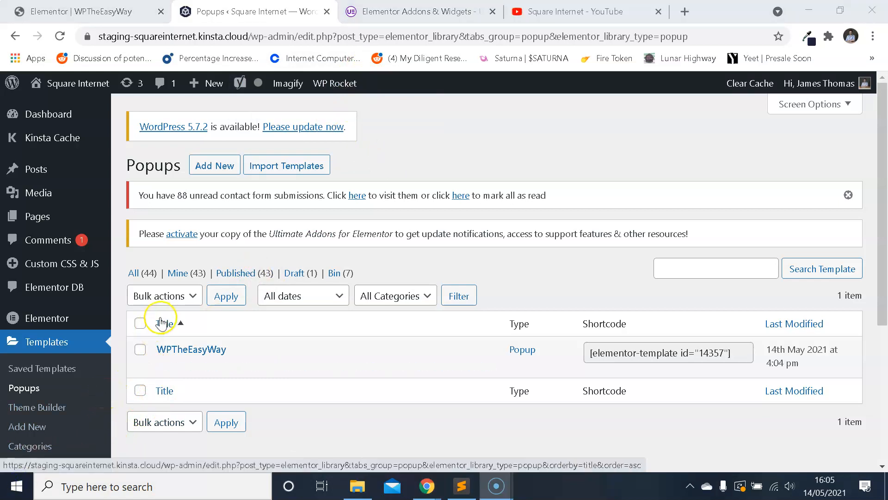
Step: Look at the Elementor Popups Tutorial among the Square Internet YouTube channel's uploads, and return to the popup list
{"action": "left_click", "coordinate": [573, 11]}
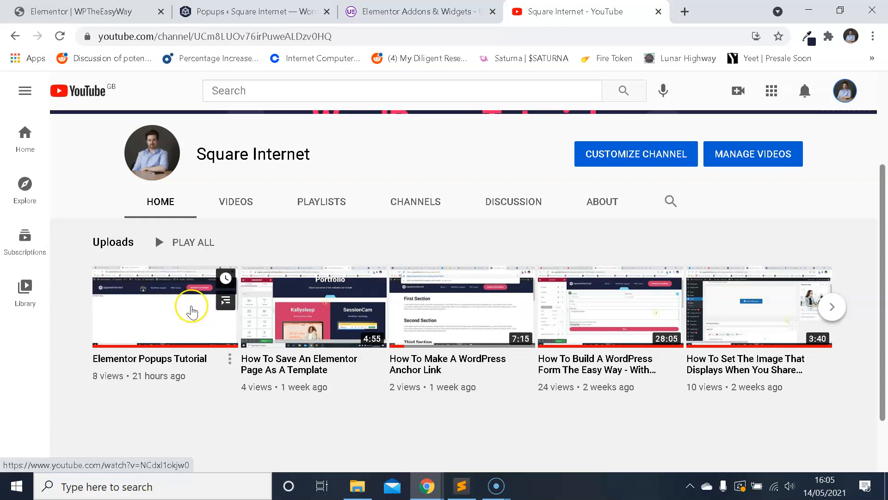
{"action": "left_click", "coordinate": [273, 12]}
{"action": "scroll", "coordinate": [231, 217], "scroll_direction": "down", "scroll_amount": 2}
{"action": "scroll", "coordinate": [217, 218], "scroll_direction": "up", "scroll_amount": 2}
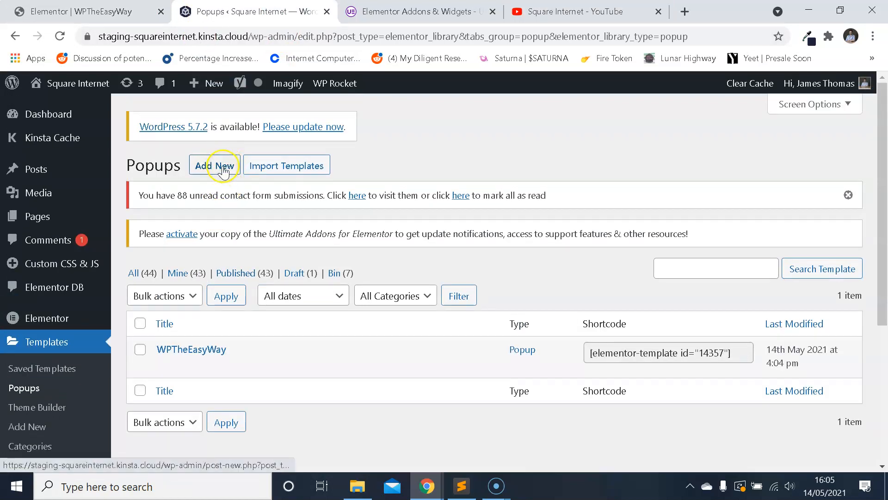
Step: Create a new popup template named Signup/Login and close the template library without inserting a design
{"action": "left_click", "coordinate": [224, 169]}
{"action": "left_click", "coordinate": [498, 329]}
{"action": "type", "text": "Signup/Login"}
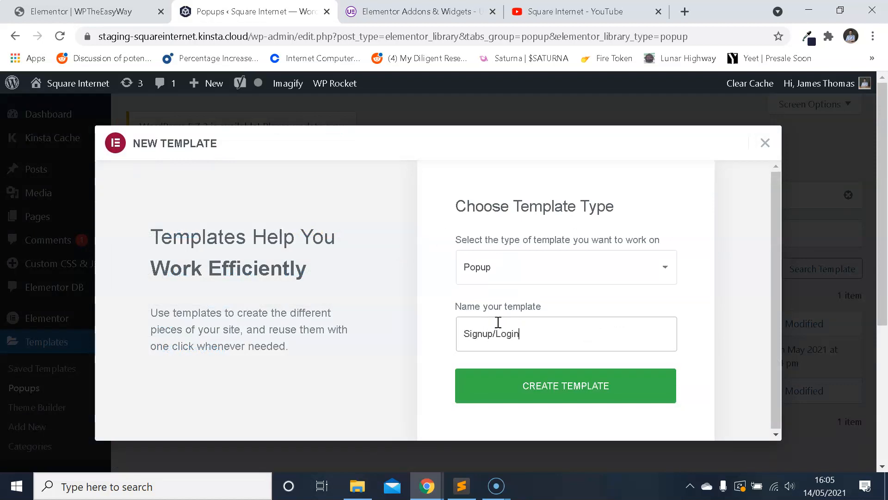
{"action": "left_click", "coordinate": [545, 373]}
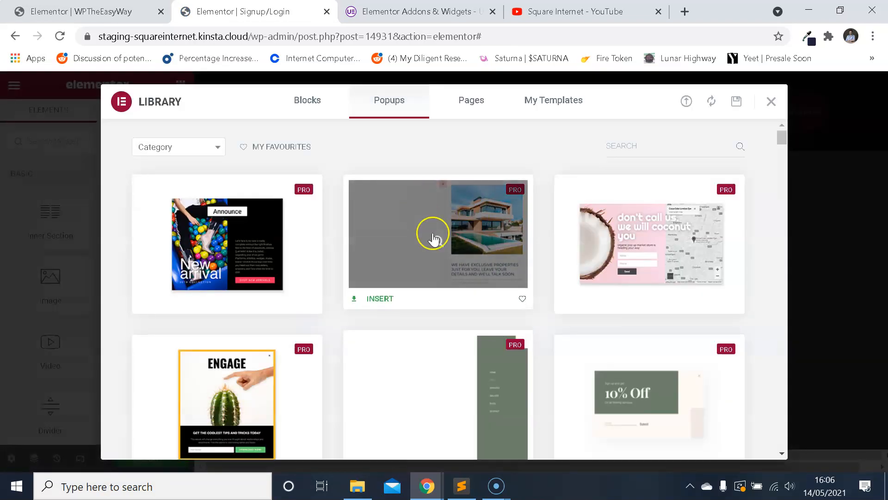
{"action": "scroll", "coordinate": [470, 240], "scroll_direction": "down", "scroll_amount": 12}
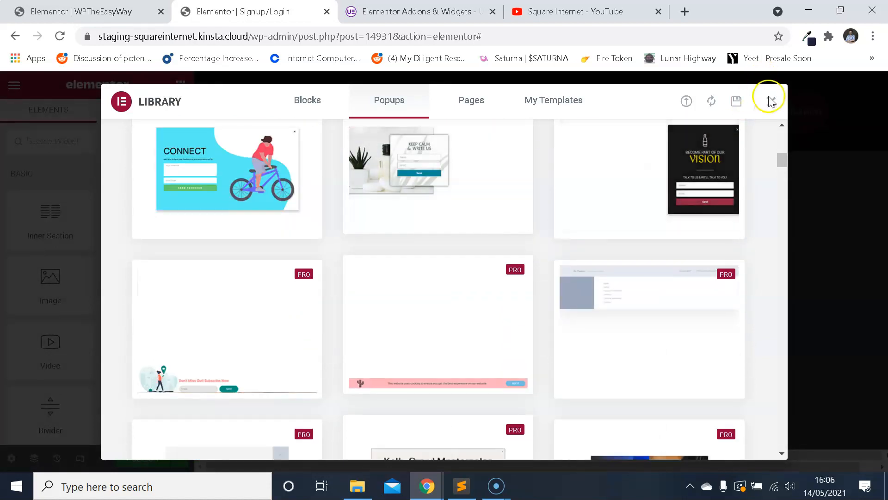
{"action": "left_click", "coordinate": [771, 103]}
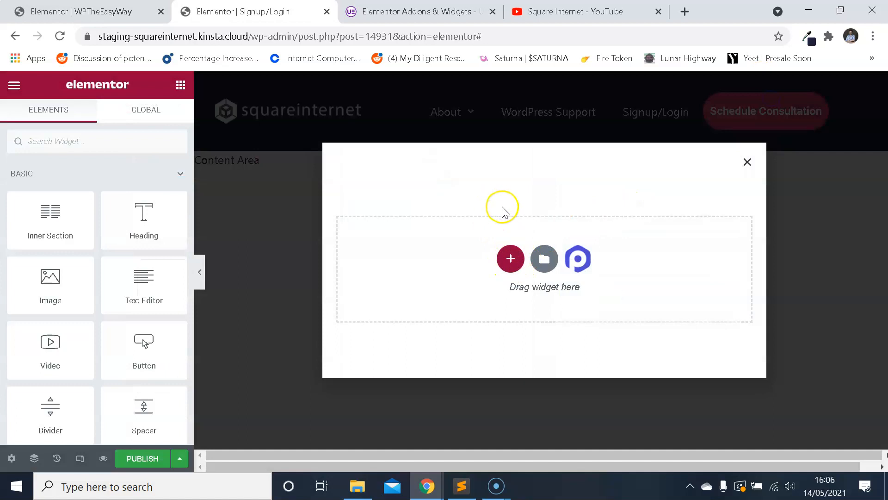
Step: Add a section with two equal columns to the popup and set its padding to 20 px on all four sides
{"action": "left_click", "coordinate": [512, 273]}
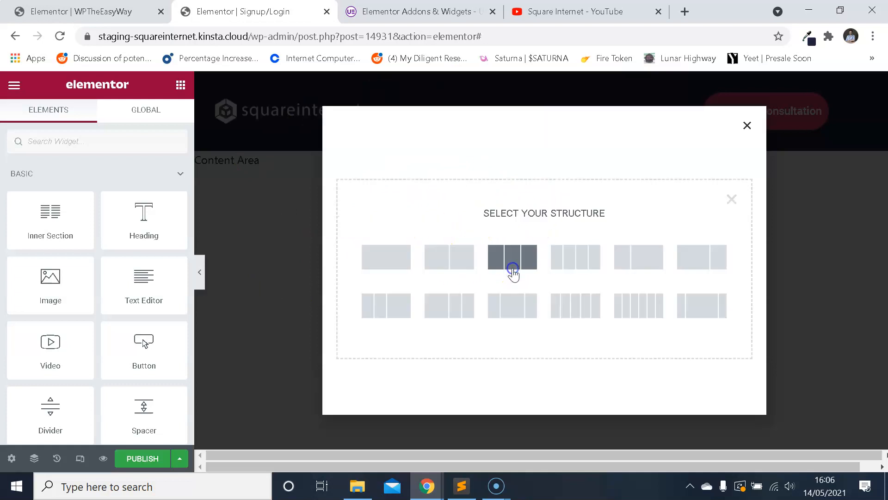
{"action": "left_click", "coordinate": [462, 261]}
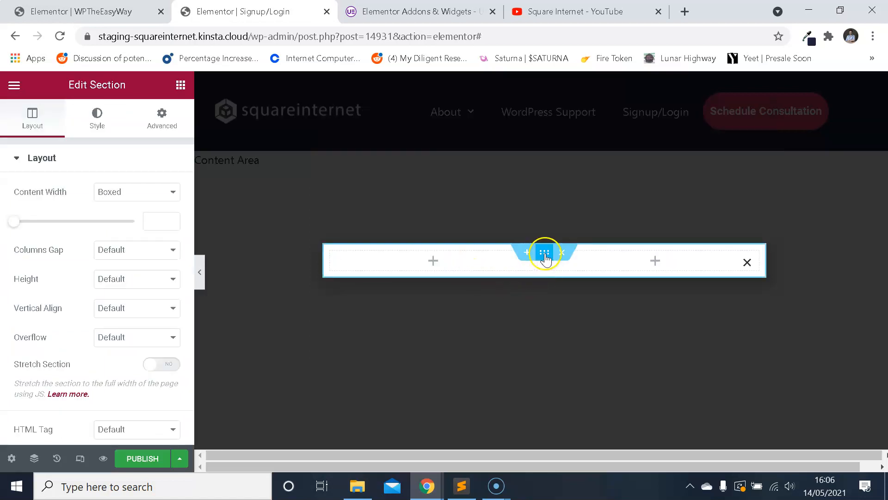
{"action": "left_click", "coordinate": [164, 262]}
{"action": "left_click", "coordinate": [21, 263]}
{"action": "type", "text": "20"}
{"action": "key", "text": "Tab"}
{"action": "type", "text": "20"}
{"action": "key", "text": "Tab"}
{"action": "type", "text": "20"}
{"action": "key", "text": "Tab"}
{"action": "type", "text": "20"}
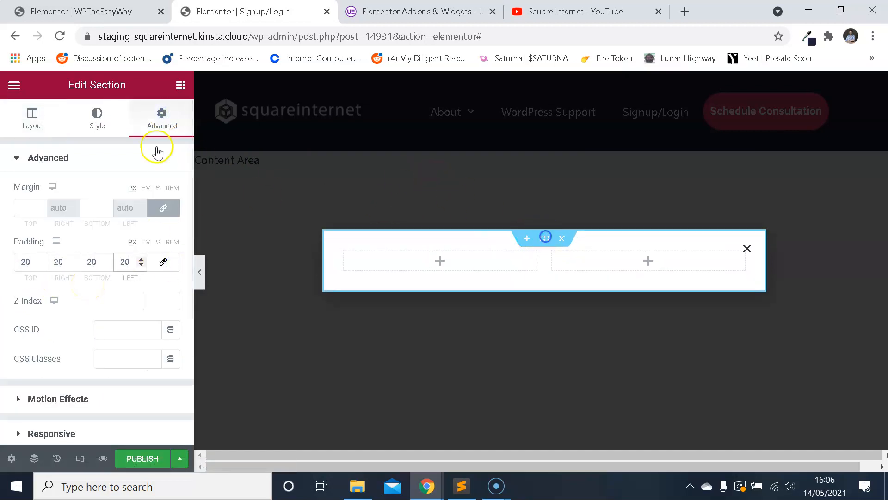
{"action": "left_click", "coordinate": [98, 117]}
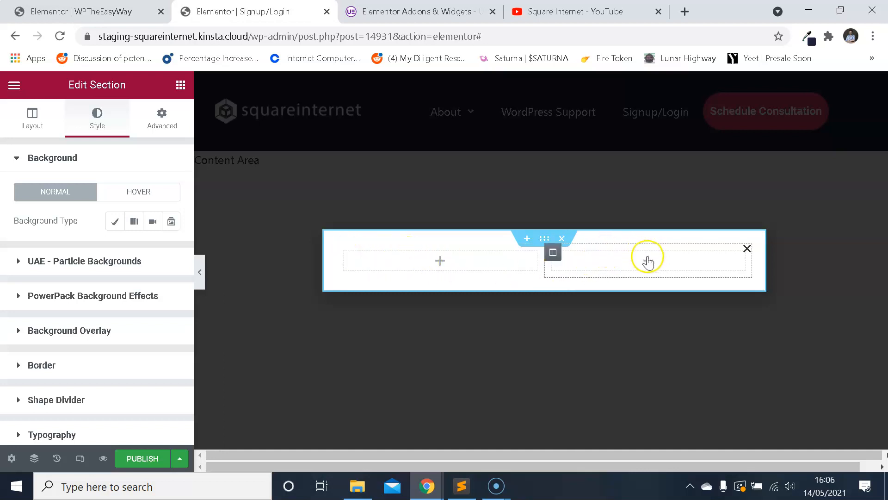
Step: Search the widgets for "form" and place the Ultimate Addons User Registration Form in the section's left column
{"action": "left_click", "coordinate": [17, 84]}
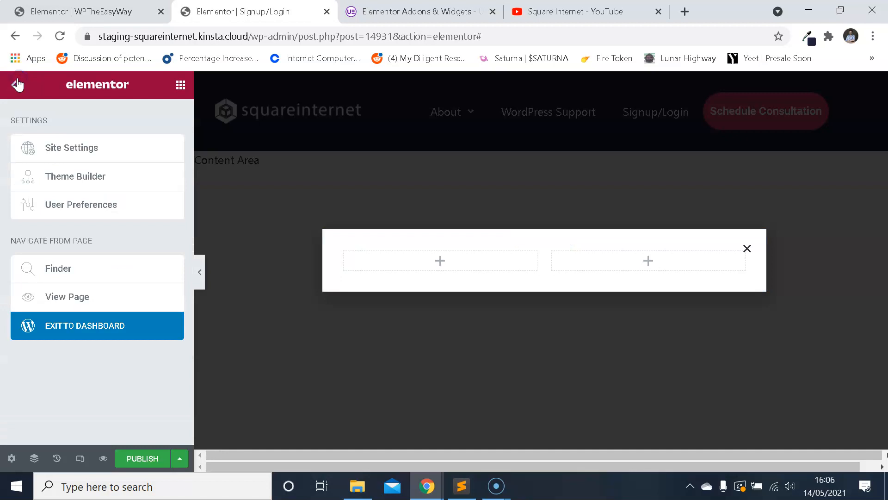
{"action": "left_click", "coordinate": [18, 84]}
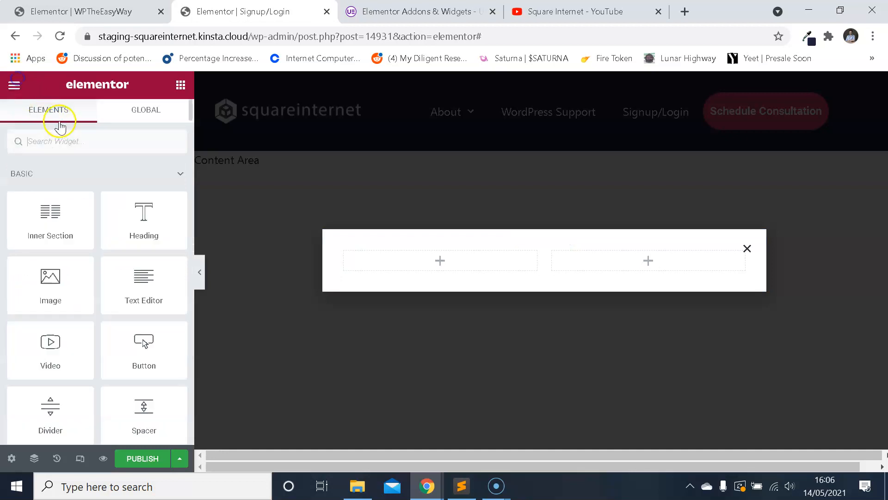
{"action": "left_click", "coordinate": [376, 12]}
{"action": "left_click", "coordinate": [250, 11]}
{"action": "type", "text": "form"}
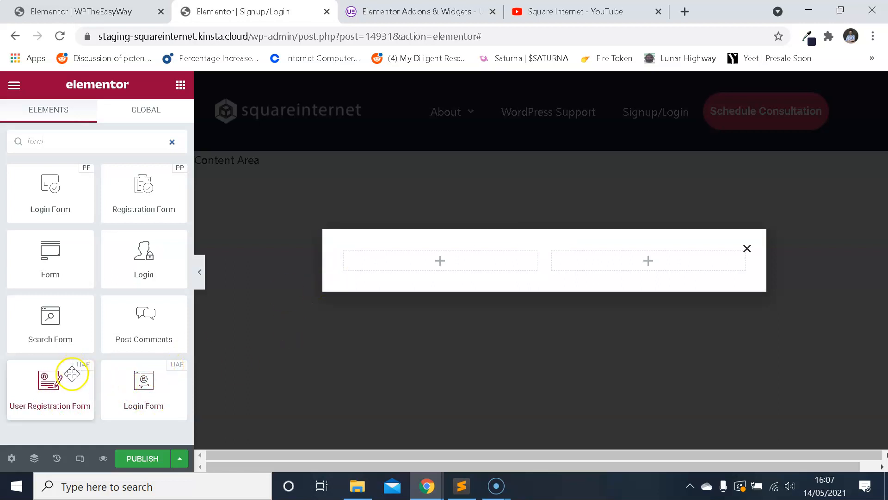
{"action": "left_click_drag", "start_coordinate": [89, 385], "coordinate": [361, 267]}
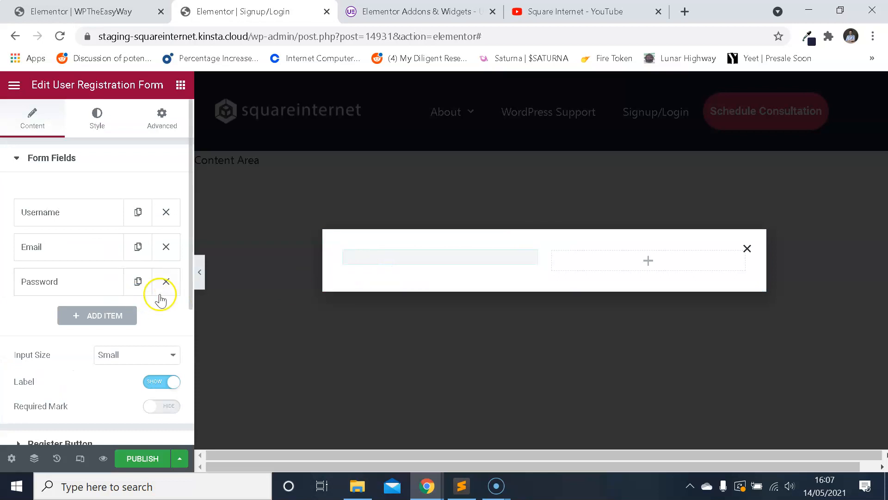
{"action": "scroll", "coordinate": [116, 287], "scroll_direction": "down", "scroll_amount": 5}
{"action": "scroll", "coordinate": [130, 282], "scroll_direction": "up", "scroll_amount": 5}
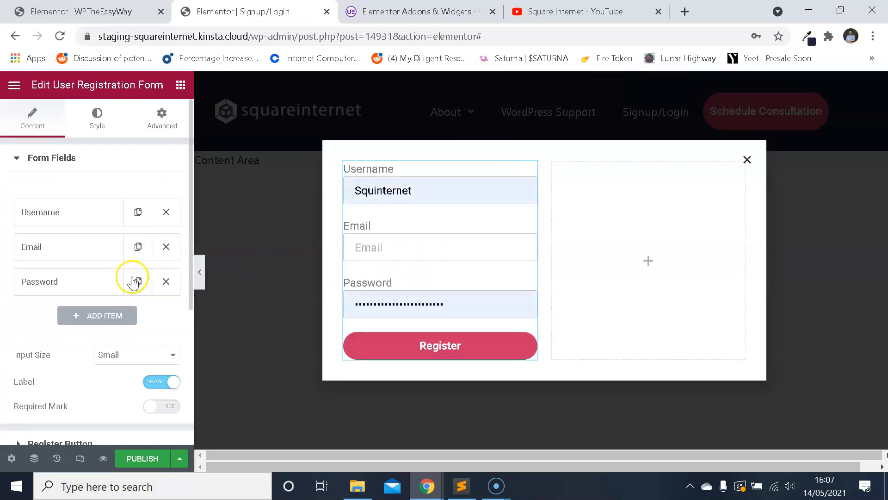
{"action": "left_click", "coordinate": [15, 85]}
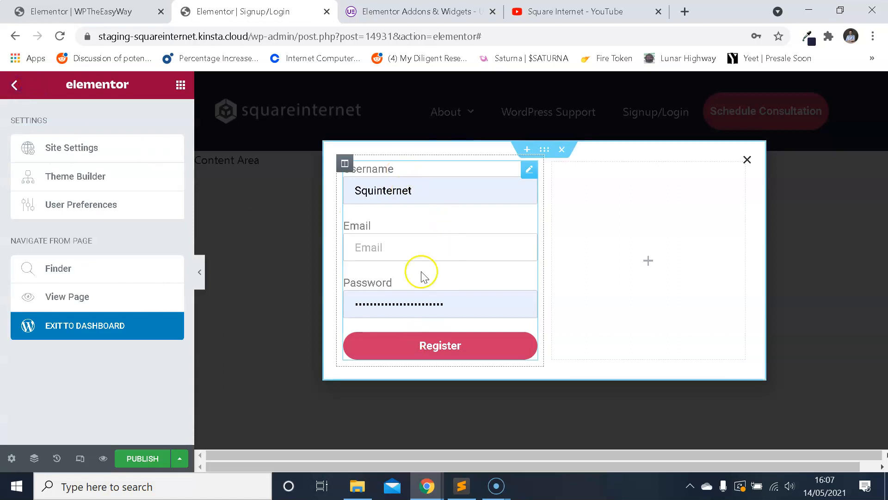
Step: Add a heading above the registration form and set its typography size to 2 REM
{"action": "left_click", "coordinate": [22, 87]}
{"action": "left_click_drag", "start_coordinate": [139, 220], "coordinate": [365, 175]}
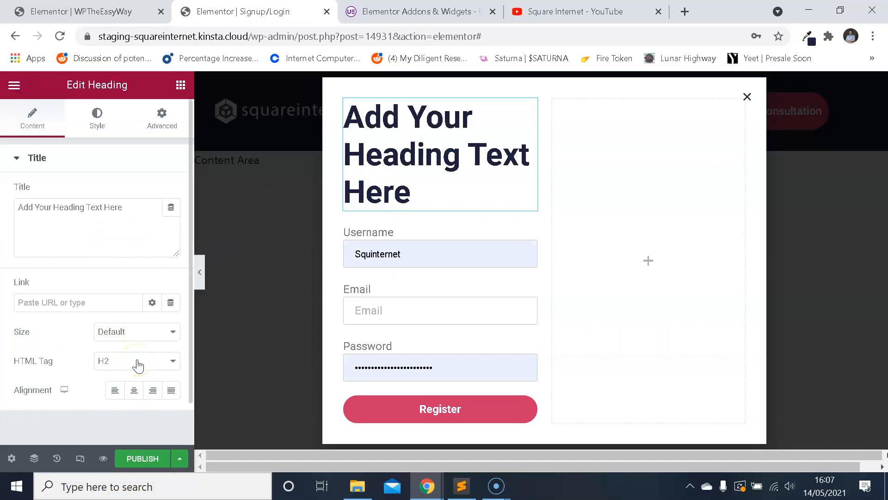
{"action": "left_click", "coordinate": [97, 115]}
{"action": "left_click", "coordinate": [174, 221]}
{"action": "left_click", "coordinate": [148, 312]}
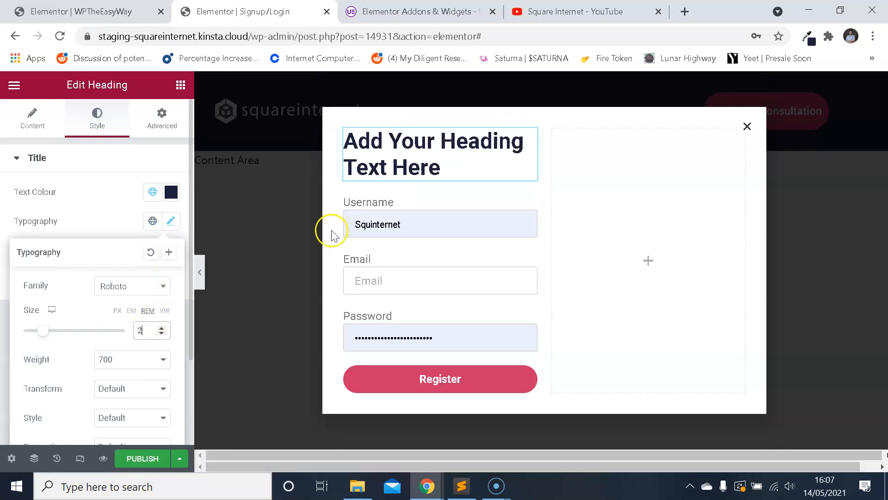
Step: Set the title of the heading above the registration form to Register
{"action": "left_click", "coordinate": [23, 111]}
{"action": "triple_click", "coordinate": [67, 203]}
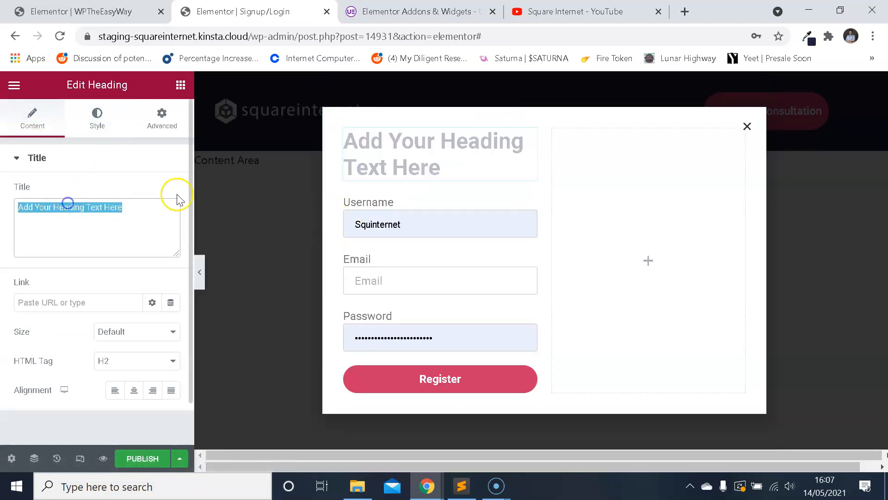
{"action": "type", "text": "Register"}
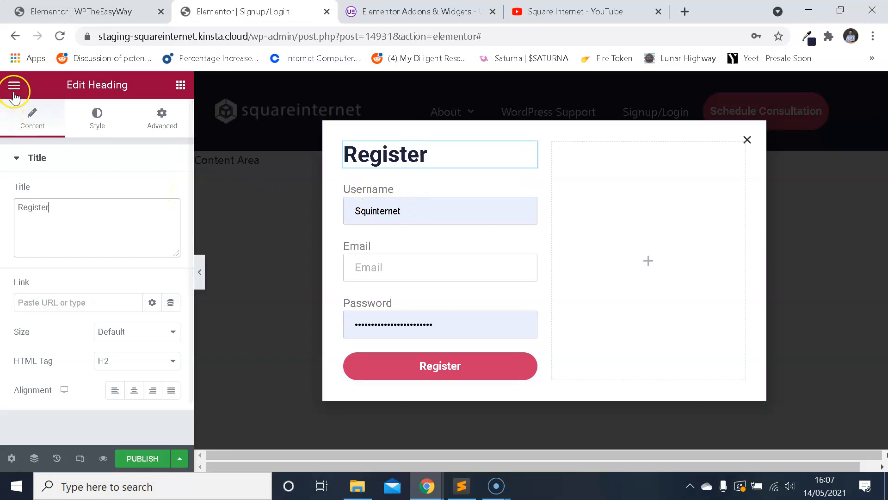
Step: Duplicate the Register heading, move the copy into the empty right column and retitle it Login
{"action": "right_click", "coordinate": [521, 155]}
{"action": "left_click", "coordinate": [536, 162]}
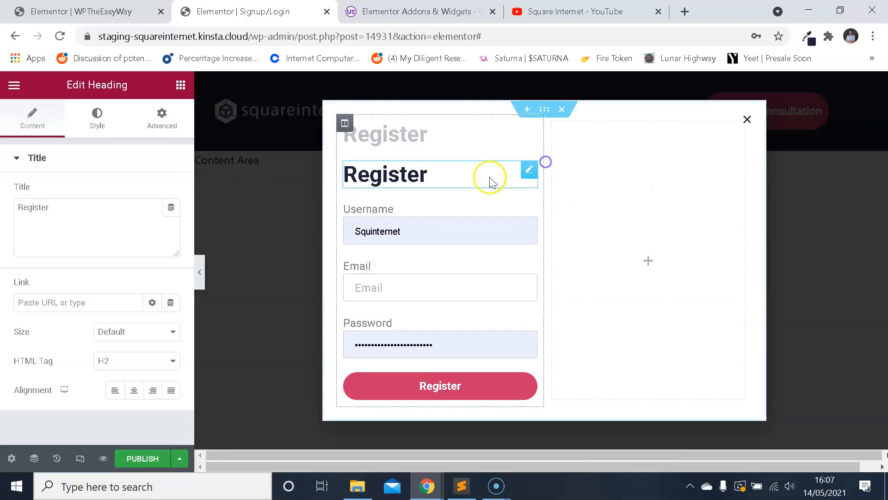
{"action": "left_click_drag", "start_coordinate": [528, 170], "coordinate": [585, 179]}
{"action": "left_click", "coordinate": [89, 224]}
{"action": "type", "text": "Loginj"}
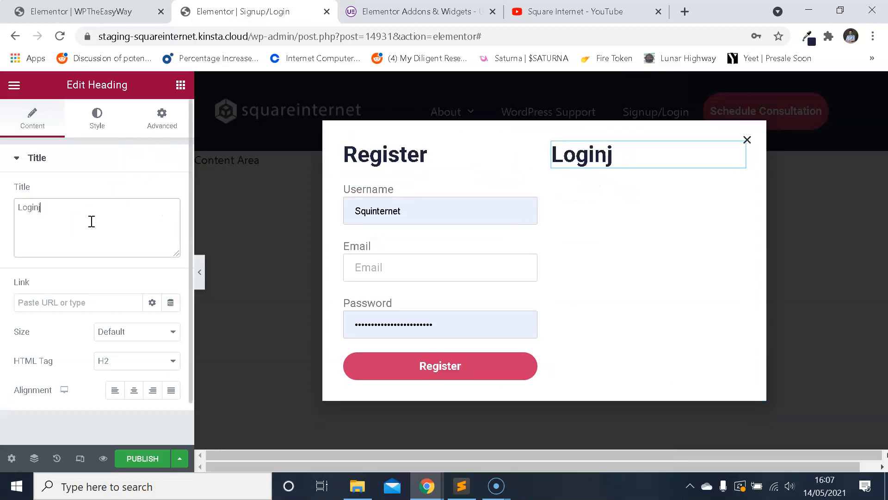
Step: Search the widgets for "form" and place the Ultimate Addons Login Form under the Login heading
{"action": "left_click", "coordinate": [13, 86]}
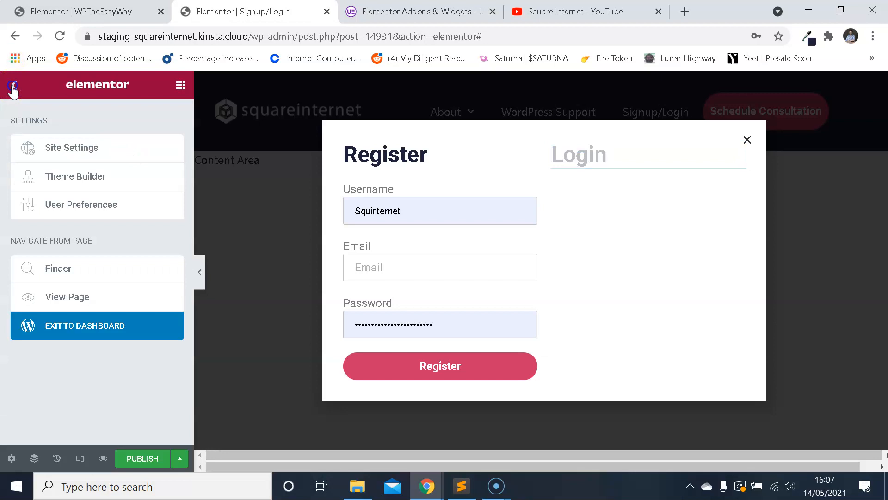
{"action": "left_click", "coordinate": [14, 85]}
{"action": "type", "text": "form"}
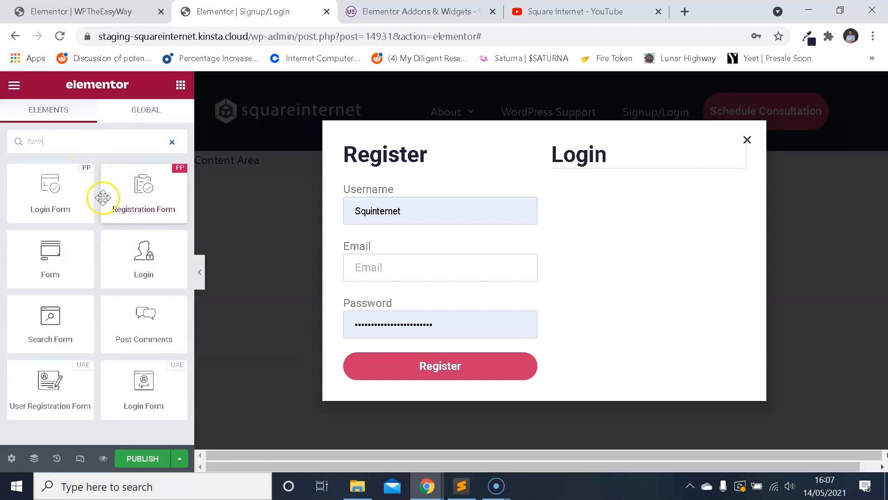
{"action": "left_click_drag", "start_coordinate": [135, 397], "coordinate": [578, 160]}
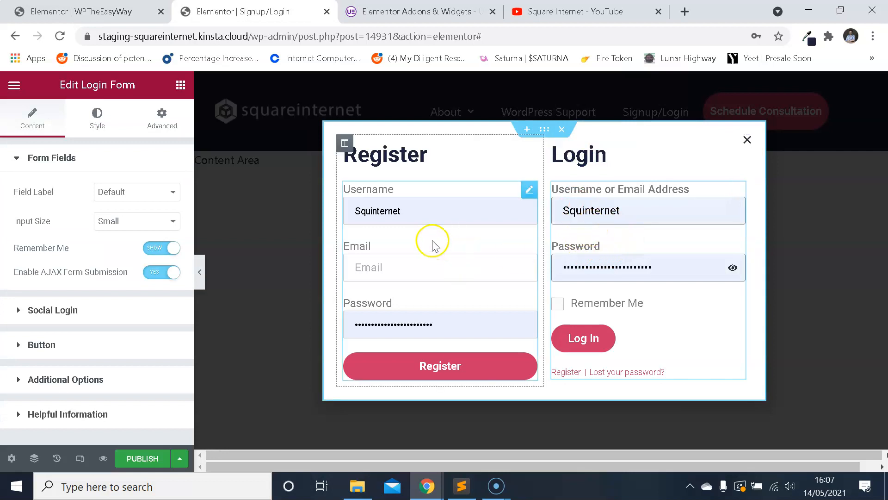
Step: Set the columns gap of the two-column section to Wider
{"action": "left_click", "coordinate": [543, 137]}
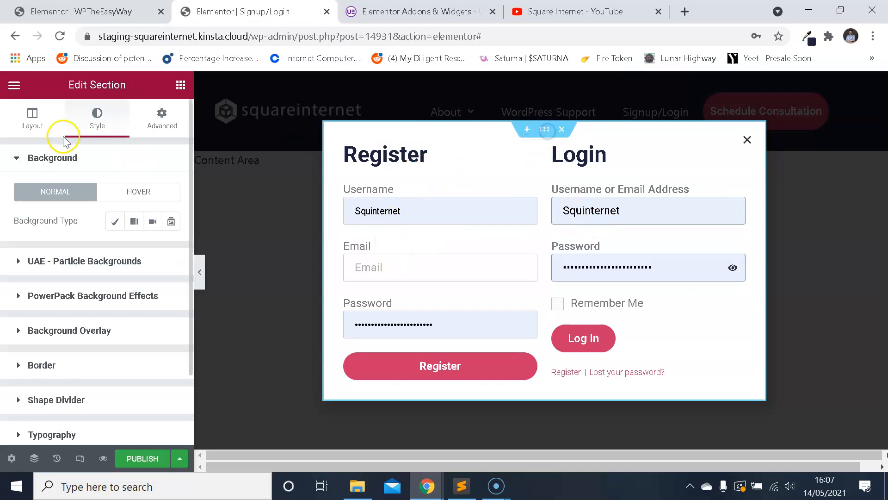
{"action": "left_click", "coordinate": [34, 120]}
{"action": "left_click", "coordinate": [125, 252]}
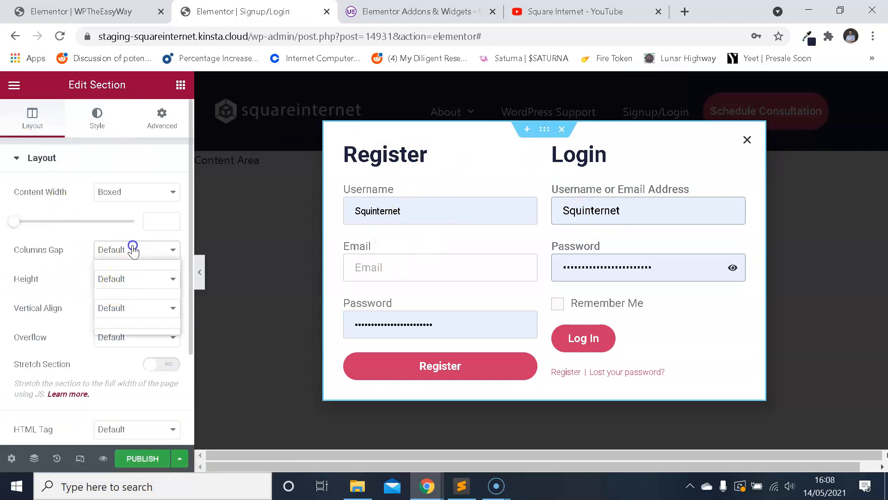
{"action": "left_click", "coordinate": [124, 317]}
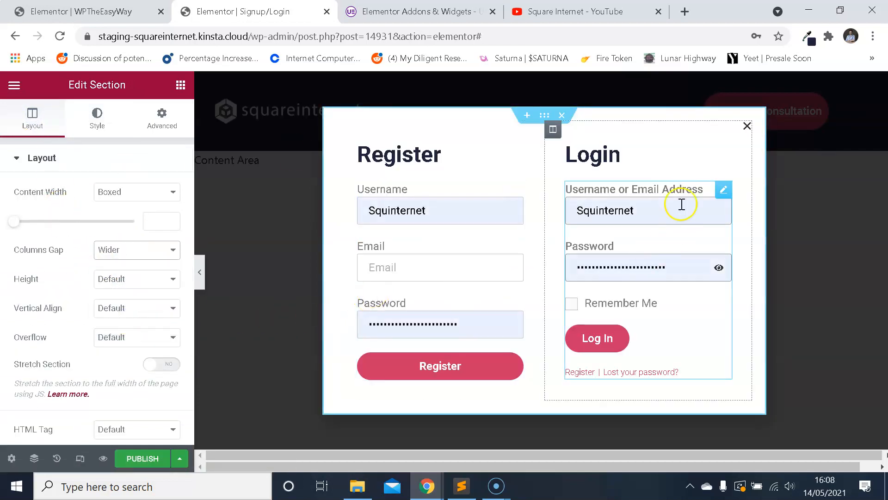
Step: Open the User Registration Form for editing and look over its Username, Email and Password form fields
{"action": "left_click", "coordinate": [439, 224]}
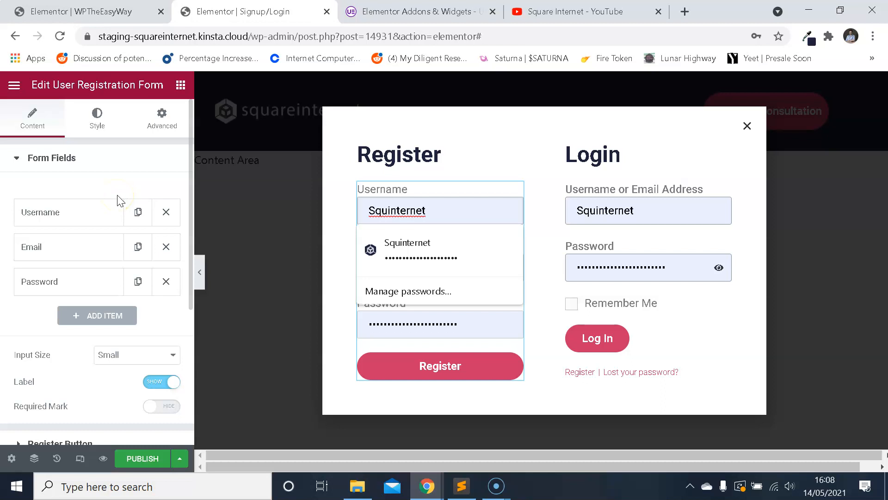
{"action": "left_click", "coordinate": [535, 268]}
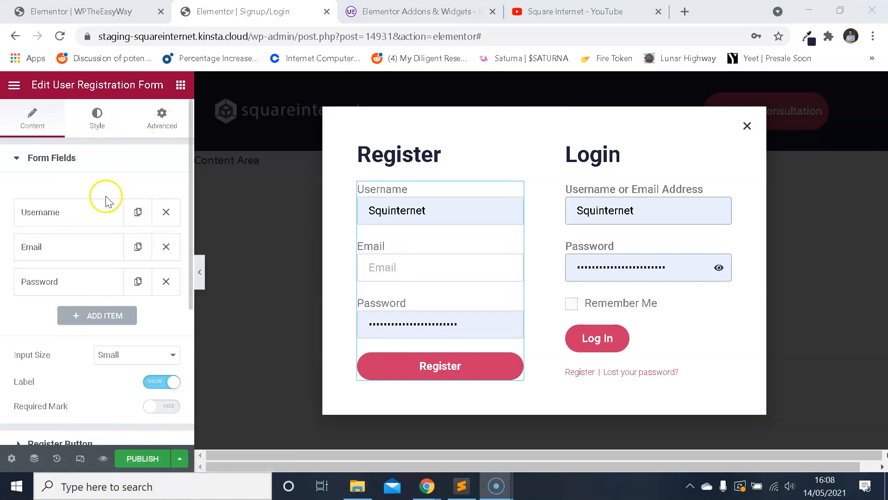
{"action": "scroll", "coordinate": [110, 194], "scroll_direction": "down", "scroll_amount": 2}
{"action": "scroll", "coordinate": [110, 194], "scroll_direction": "up", "scroll_amount": 2}
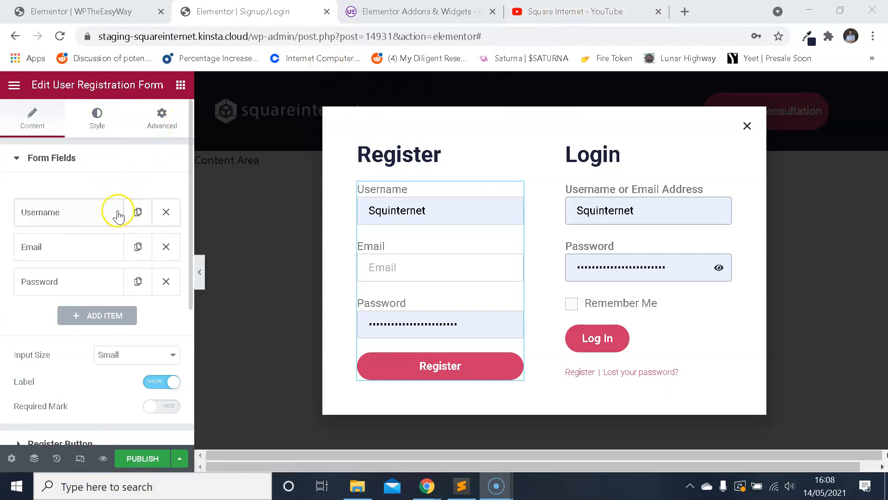
{"action": "scroll", "coordinate": [111, 220], "scroll_direction": "down", "scroll_amount": 3}
{"action": "scroll", "coordinate": [113, 223], "scroll_direction": "up", "scroll_amount": 3}
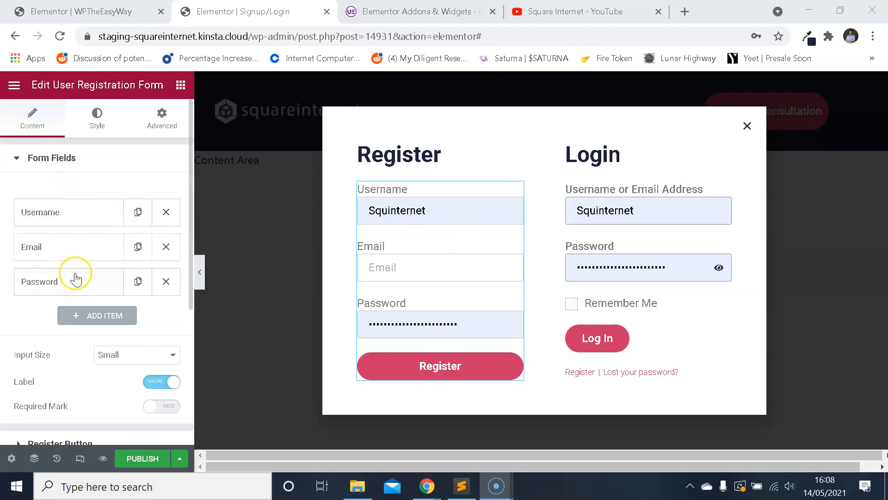
{"action": "scroll", "coordinate": [76, 248], "scroll_direction": "down", "scroll_amount": 2}
{"action": "scroll", "coordinate": [73, 240], "scroll_direction": "up", "scroll_amount": 2}
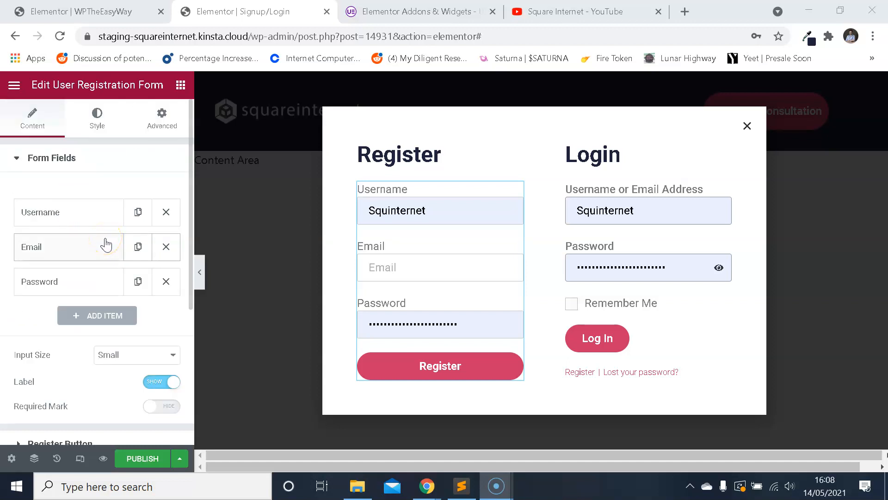
{"action": "left_click", "coordinate": [574, 12]}
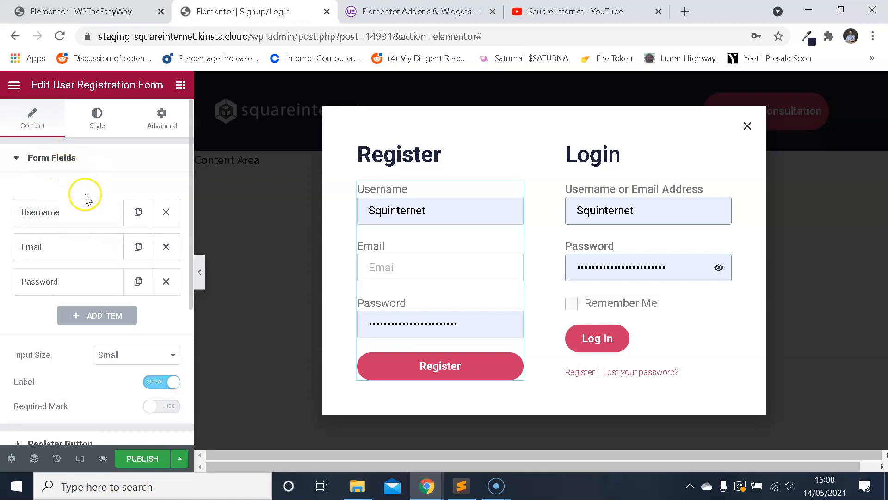
Step: Examine the registration form's Username field settings and the field types available for it
{"action": "scroll", "coordinate": [88, 203], "scroll_direction": "down", "scroll_amount": 2}
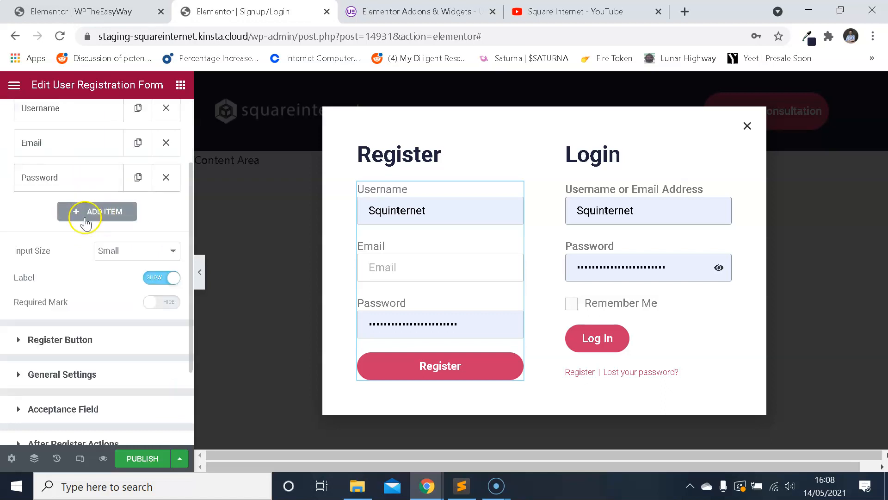
{"action": "left_click", "coordinate": [91, 111]}
{"action": "left_click", "coordinate": [133, 144]}
{"action": "left_click", "coordinate": [141, 157]}
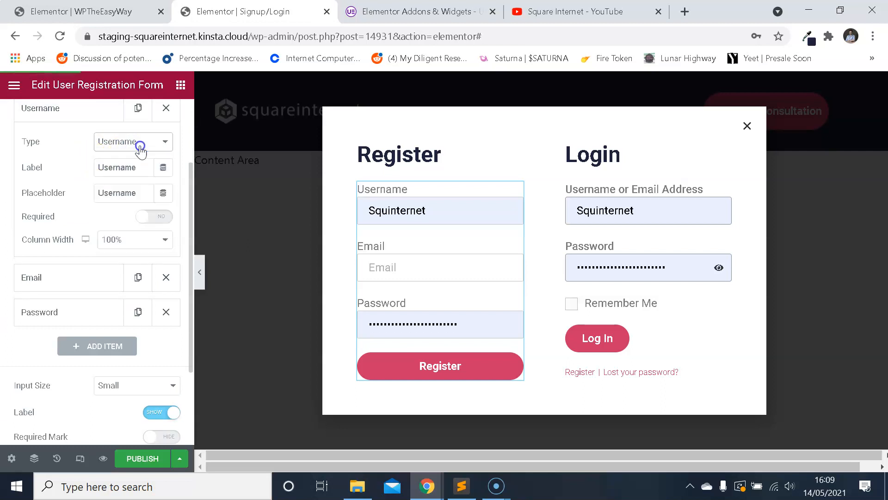
{"action": "scroll", "coordinate": [65, 182], "scroll_direction": "up", "scroll_amount": 2}
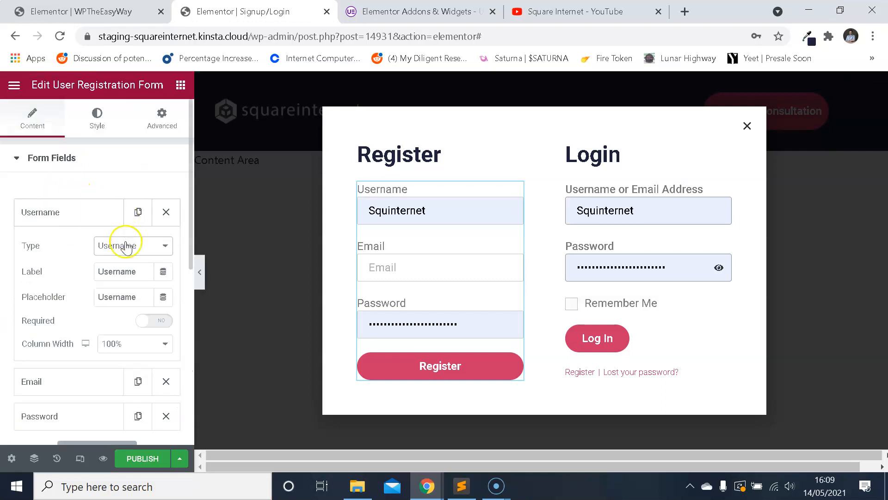
{"action": "left_click", "coordinate": [139, 251]}
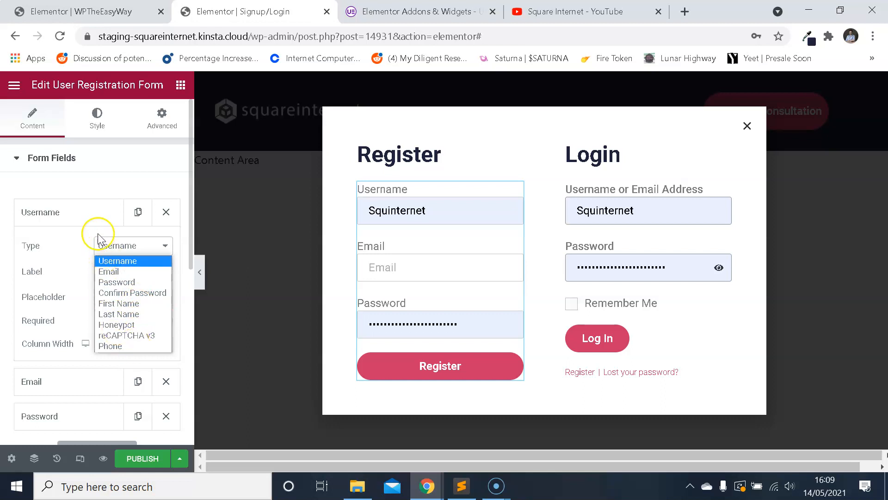
{"action": "left_click", "coordinate": [92, 218]}
{"action": "left_click", "coordinate": [94, 216]}
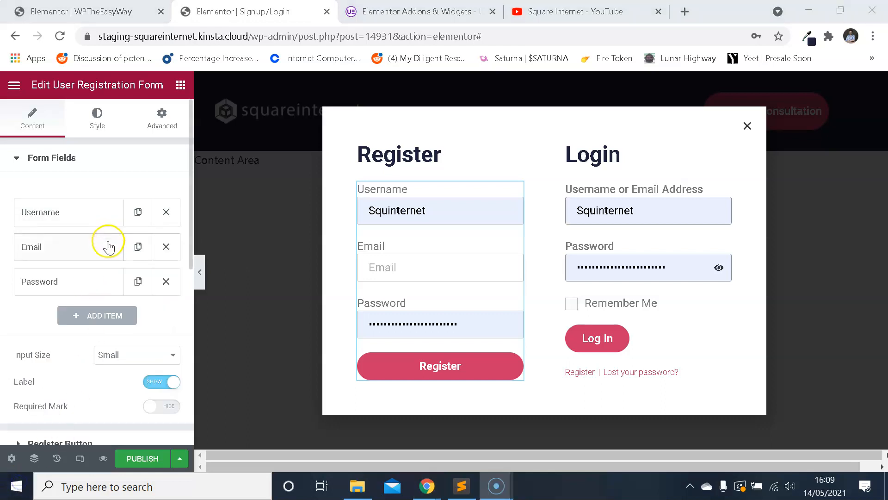
{"action": "scroll", "coordinate": [104, 255], "scroll_direction": "down", "scroll_amount": 2}
{"action": "scroll", "coordinate": [111, 244], "scroll_direction": "up", "scroll_amount": 2}
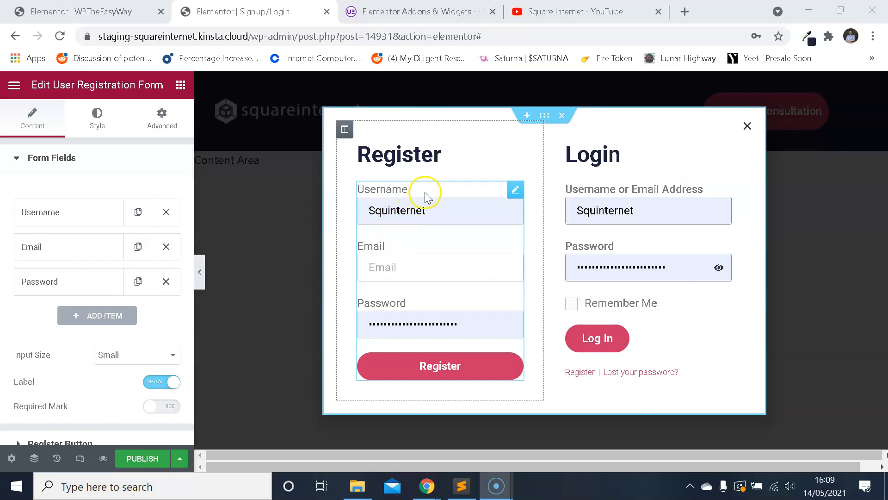
Step: Duplicate the registration form's Password field and set the copy's type to Confirm Password
{"action": "left_click", "coordinate": [138, 282]}
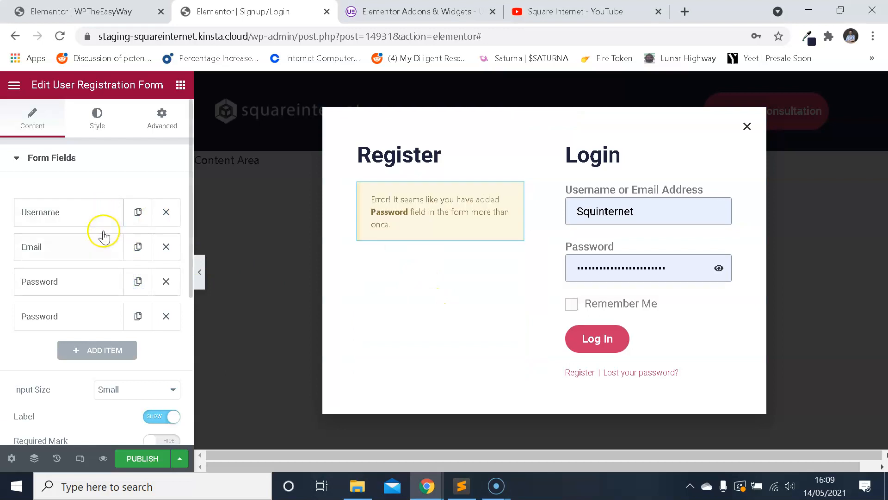
{"action": "left_click", "coordinate": [86, 317]}
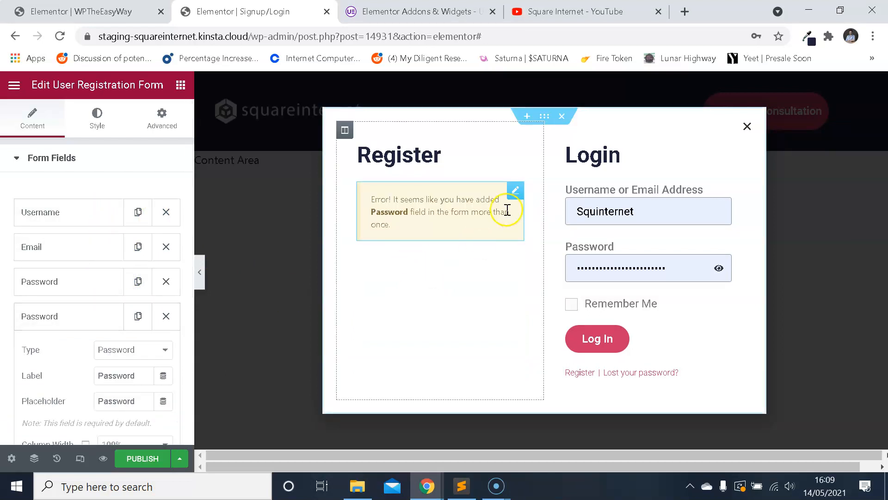
{"action": "scroll", "coordinate": [139, 277], "scroll_direction": "down", "scroll_amount": 2}
{"action": "left_click", "coordinate": [135, 250]}
{"action": "left_click", "coordinate": [141, 292]}
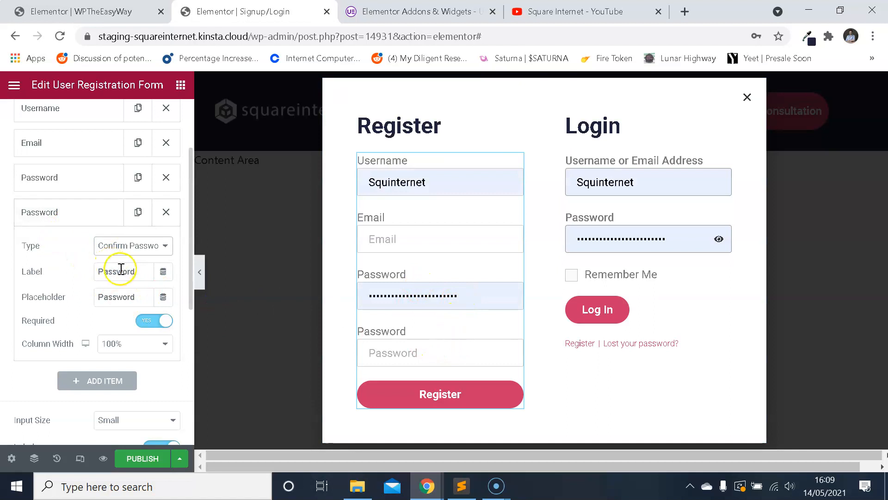
Step: Label the duplicated field Confirm Password, look at it in the form, and delete it
{"action": "left_click", "coordinate": [138, 272]}
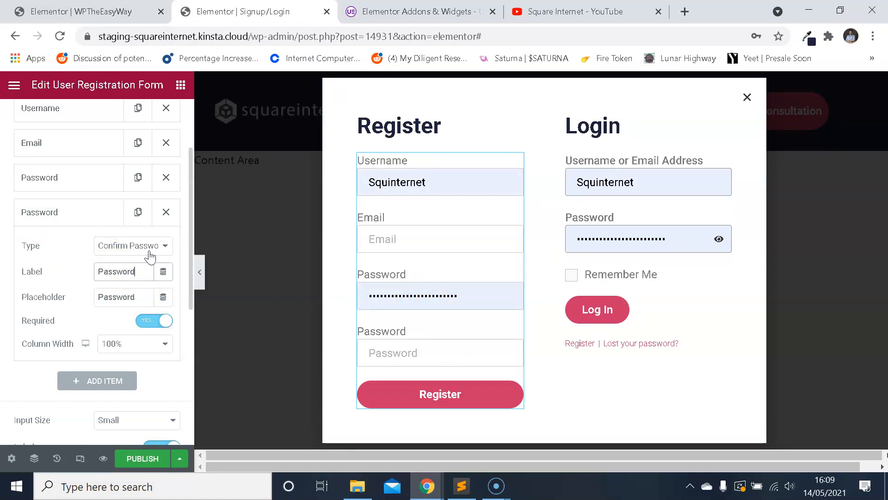
{"action": "type", "text": "Co"}
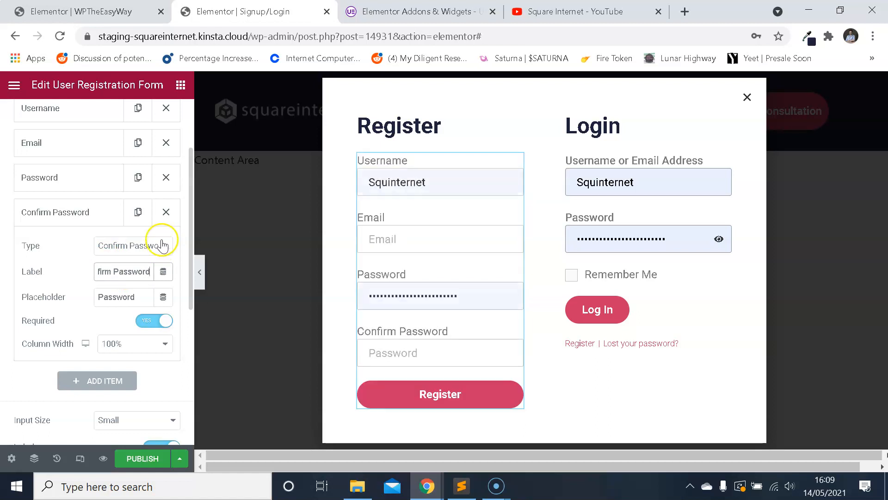
{"action": "left_click", "coordinate": [90, 216]}
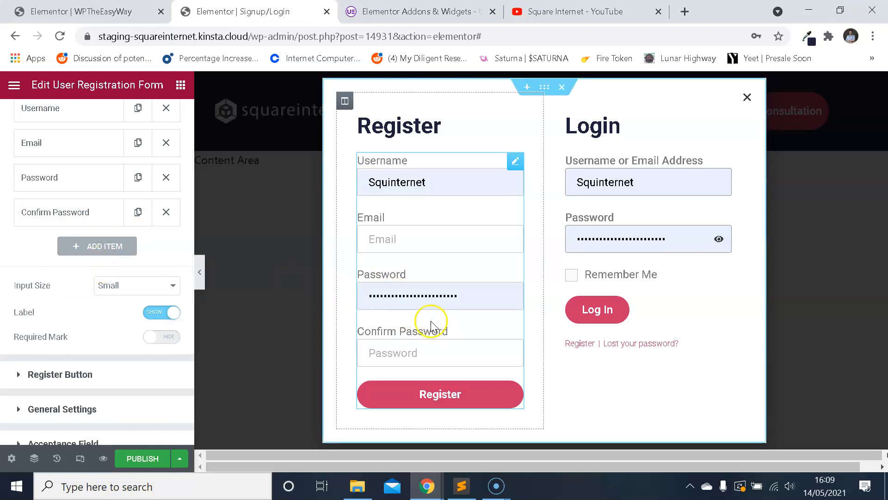
{"action": "left_click", "coordinate": [165, 212]}
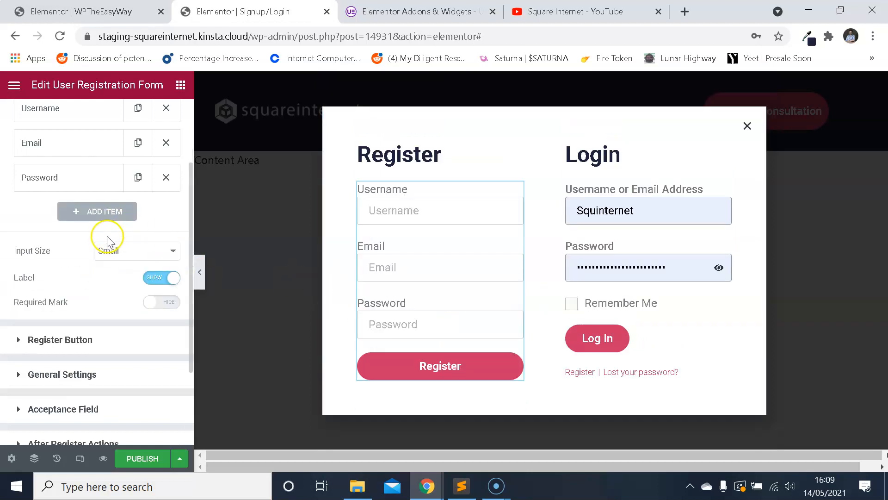
Step: Change the registration form's button text to Sign Up
{"action": "scroll", "coordinate": [105, 259], "scroll_direction": "down", "scroll_amount": 2}
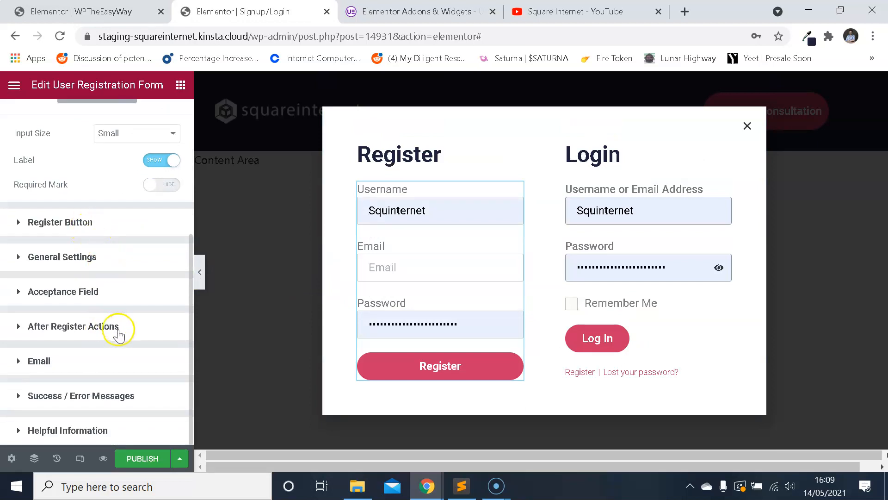
{"action": "left_click", "coordinate": [76, 223]}
{"action": "double_click", "coordinate": [100, 221]}
{"action": "type", "text": "Sign Up"}
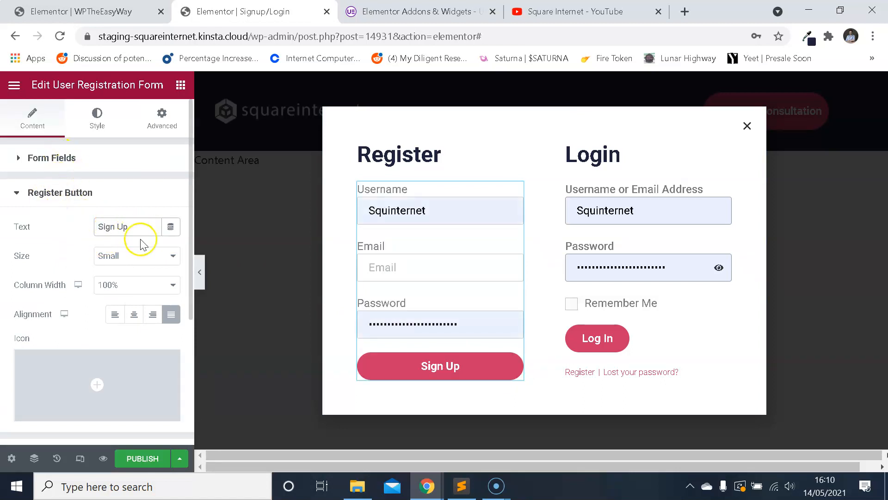
Step: Try the Extra Large size on the registration form's Sign Up button, and return it to Small
{"action": "left_click", "coordinate": [146, 258]}
{"action": "left_click", "coordinate": [133, 314]}
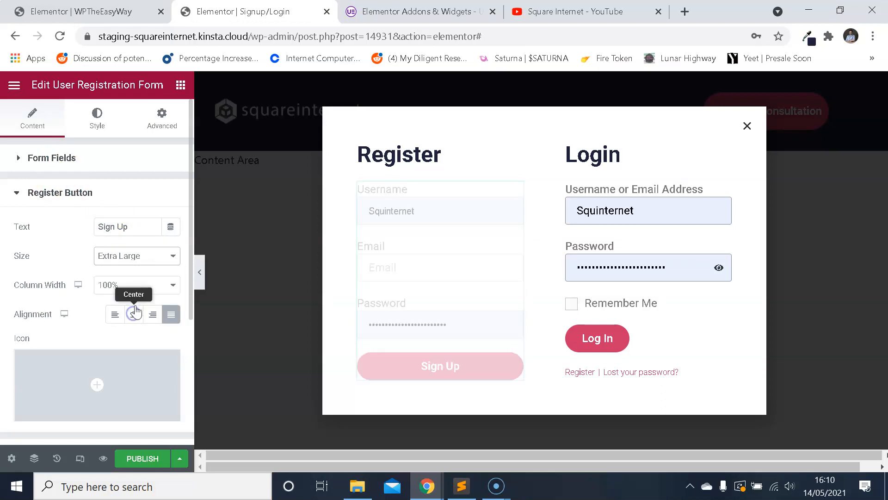
{"action": "left_click", "coordinate": [139, 256]}
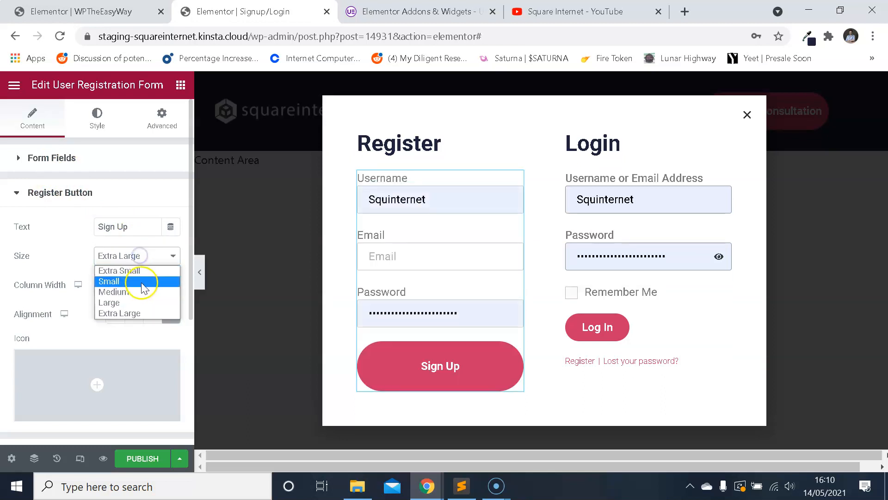
{"action": "left_click", "coordinate": [138, 280]}
Step: Set the column width of the registration form's Sign Up button to 50%
{"action": "left_click", "coordinate": [144, 292]}
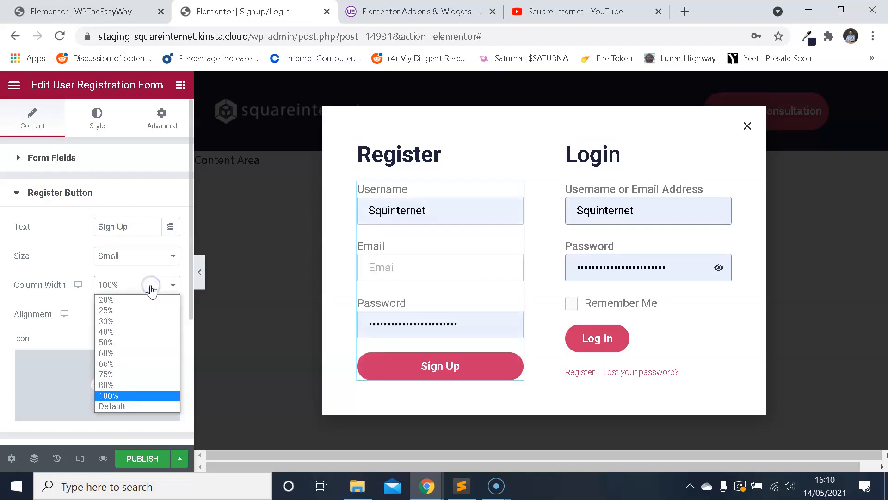
{"action": "left_click", "coordinate": [150, 289]}
{"action": "left_click", "coordinate": [150, 290]}
{"action": "left_click", "coordinate": [127, 341]}
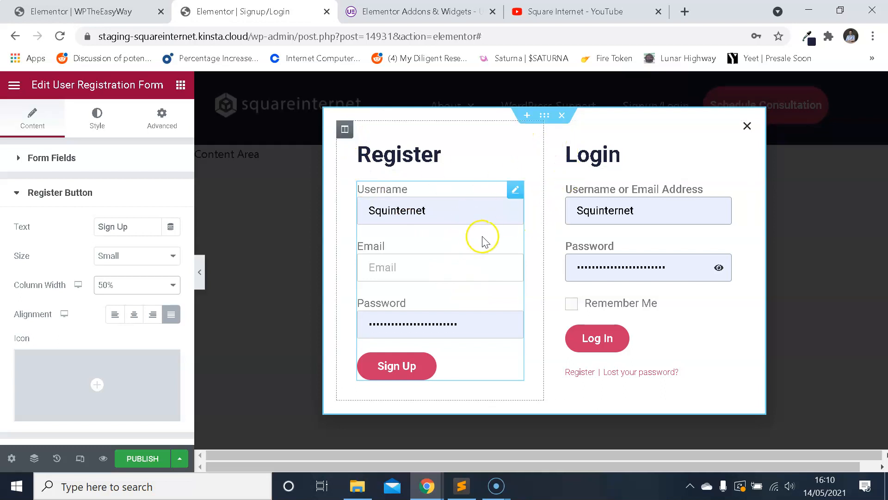
Step: Delete the popup column that holds the Login heading and login form
{"action": "scroll", "coordinate": [480, 238], "scroll_direction": "down", "scroll_amount": 1}
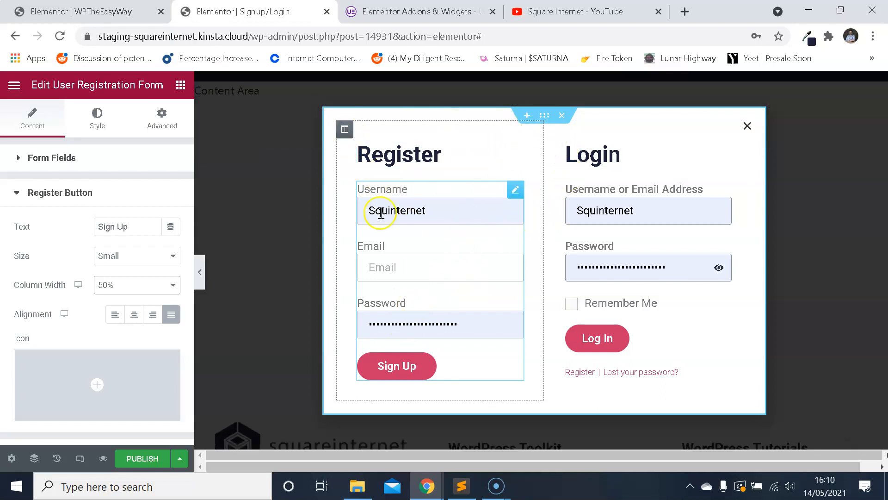
{"action": "right_click", "coordinate": [554, 132]}
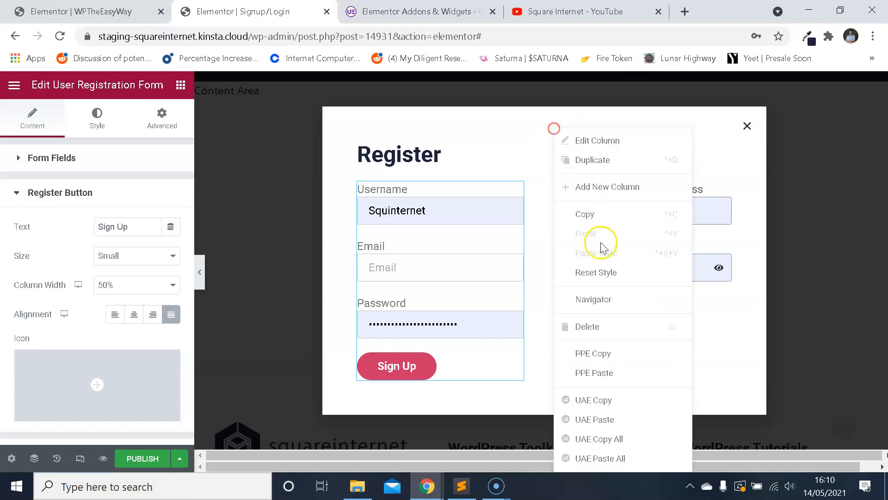
{"action": "left_click", "coordinate": [596, 325]}
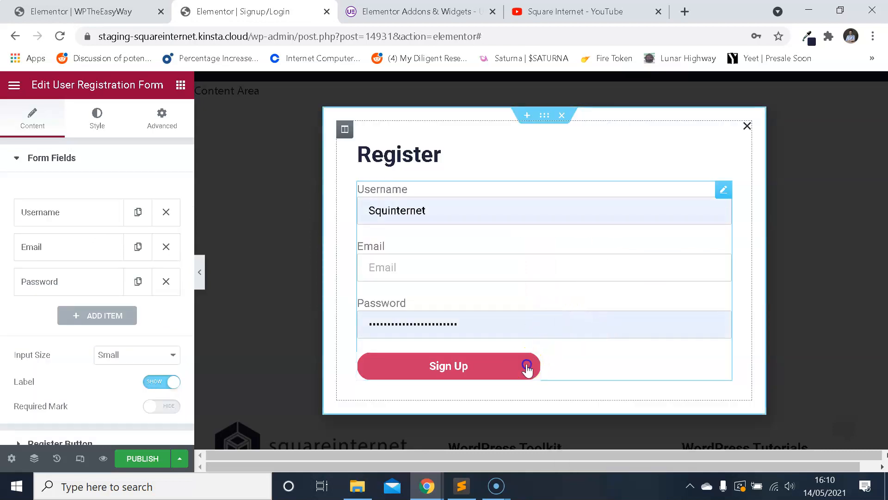
Step: Try a 100% column width on the Sign Up button of the registration form, and return it to 50%
{"action": "left_click", "coordinate": [528, 365]}
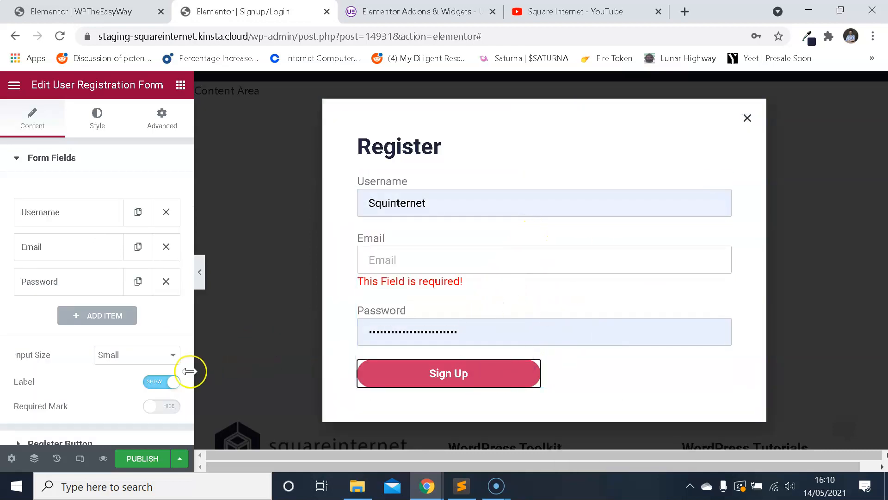
{"action": "scroll", "coordinate": [134, 343], "scroll_direction": "down", "scroll_amount": 5}
{"action": "left_click", "coordinate": [93, 246]}
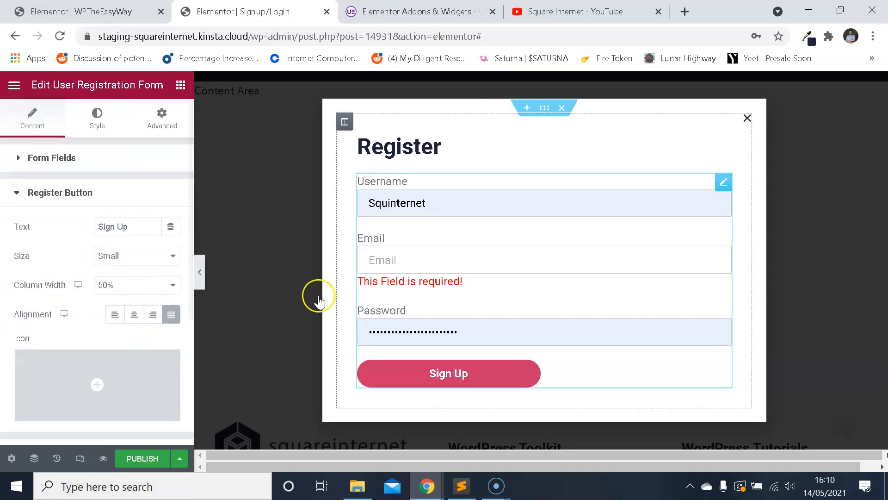
{"action": "left_click", "coordinate": [139, 285]}
{"action": "left_click", "coordinate": [135, 395]}
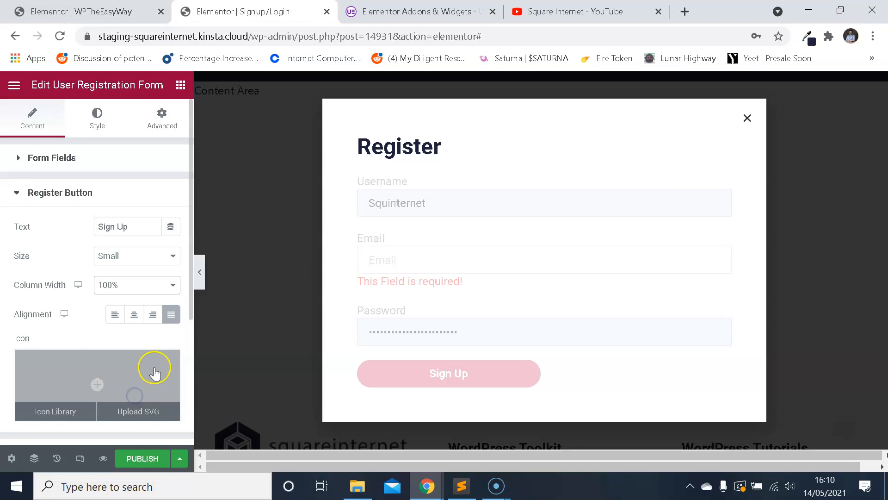
{"action": "left_click", "coordinate": [139, 285]}
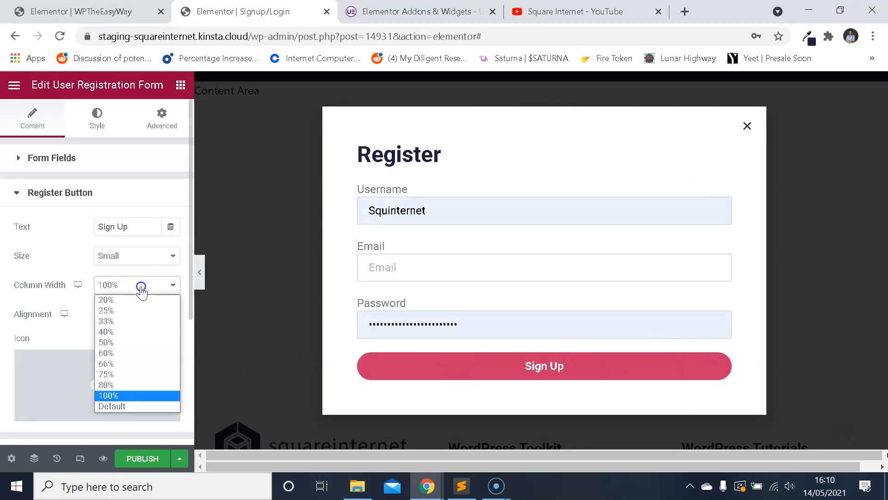
{"action": "left_click", "coordinate": [138, 338]}
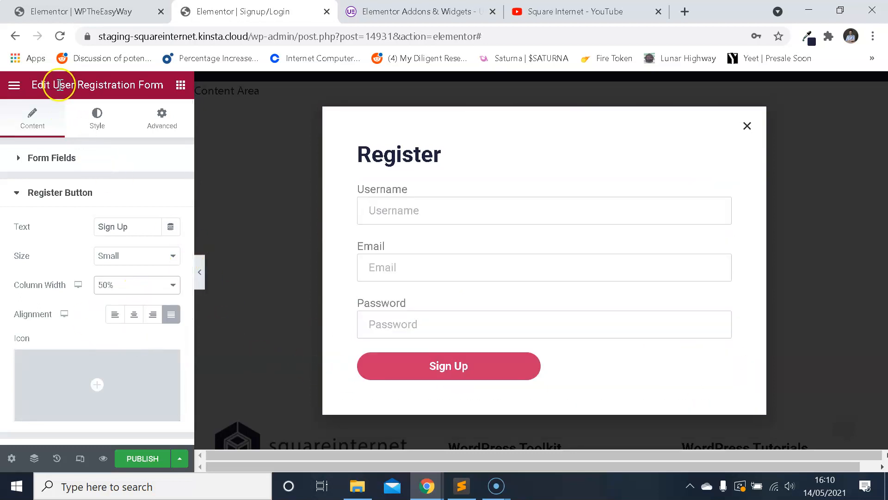
Step: Undo the last two button column width changes and the removal of the Login column
{"action": "key", "text": "ctrl+z"}
{"action": "key", "text": "ctrl+z"}
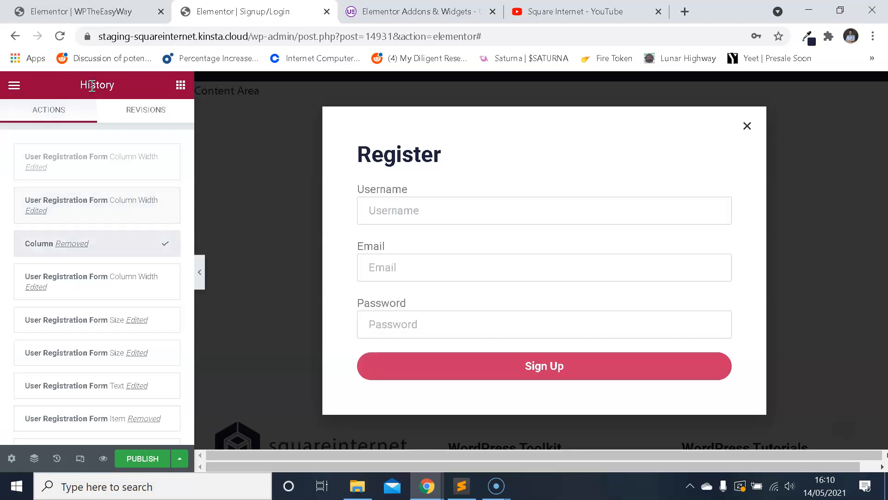
{"action": "key", "text": "ctrl+z"}
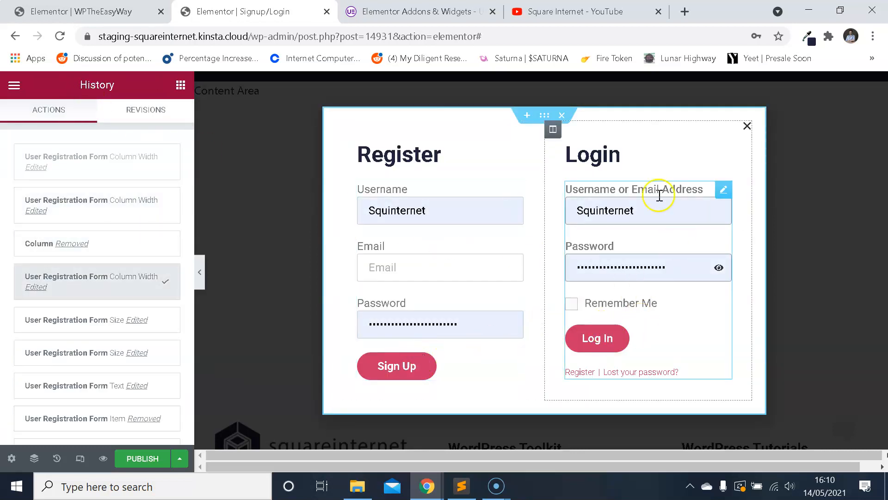
Step: Open the registration form's General Settings and look through the options for visibility, user role, links and password strength
{"action": "left_click", "coordinate": [425, 376]}
{"action": "scroll", "coordinate": [115, 264], "scroll_direction": "down", "scroll_amount": 5}
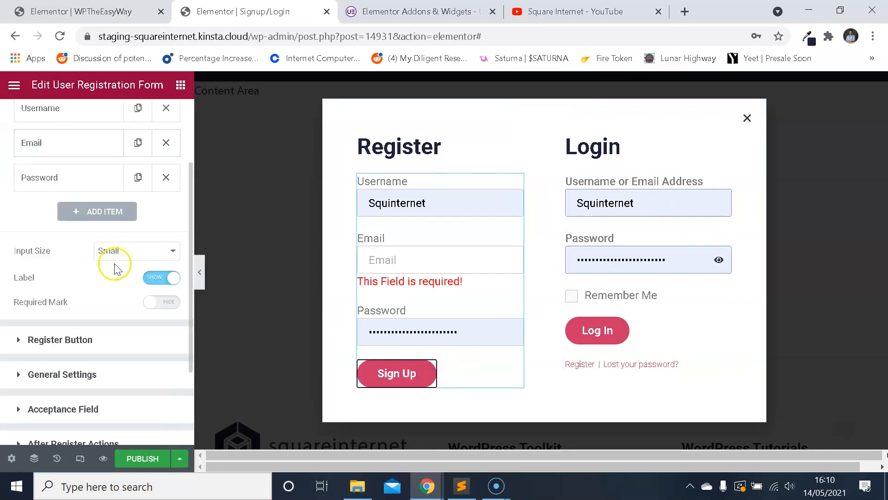
{"action": "left_click", "coordinate": [119, 269]}
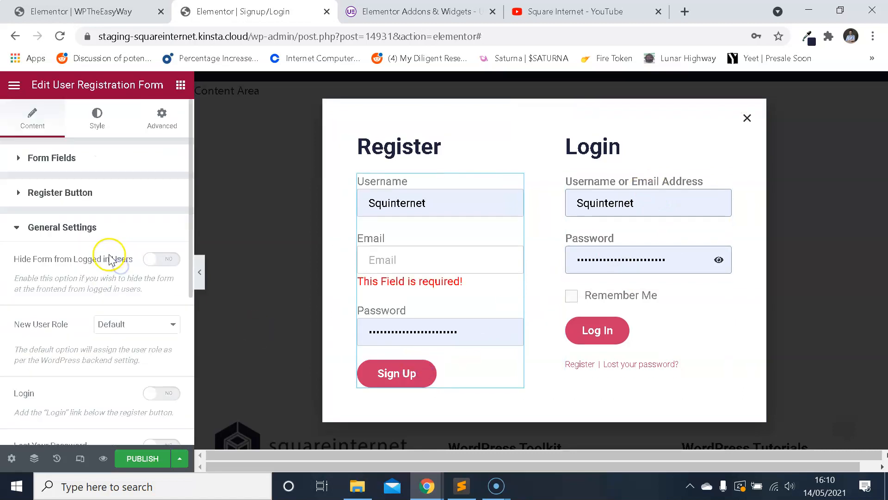
{"action": "scroll", "coordinate": [116, 269], "scroll_direction": "down", "scroll_amount": 2}
{"action": "scroll", "coordinate": [116, 271], "scroll_direction": "down", "scroll_amount": 2}
{"action": "scroll", "coordinate": [116, 277], "scroll_direction": "up", "scroll_amount": 4}
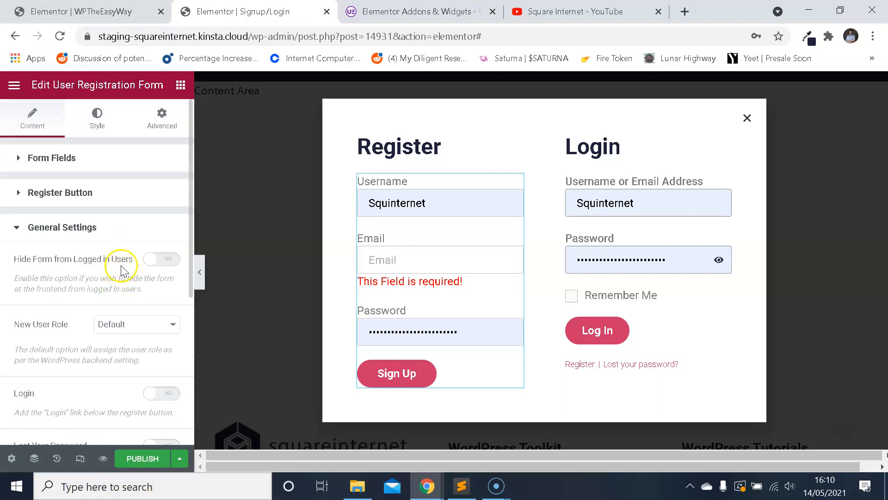
{"action": "scroll", "coordinate": [123, 271], "scroll_direction": "down", "scroll_amount": 2}
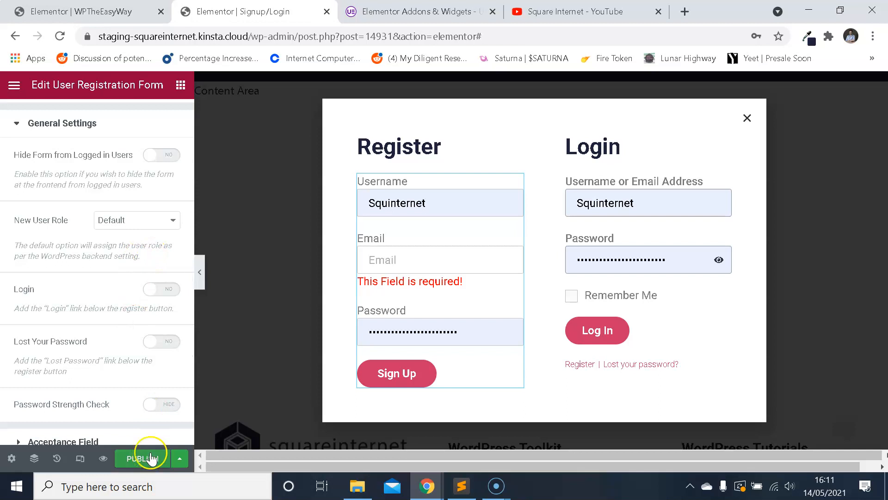
Step: Examine the roles offered for New User Role, leaving the setting on Default
{"action": "left_click", "coordinate": [151, 225]}
{"action": "left_click", "coordinate": [156, 225]}
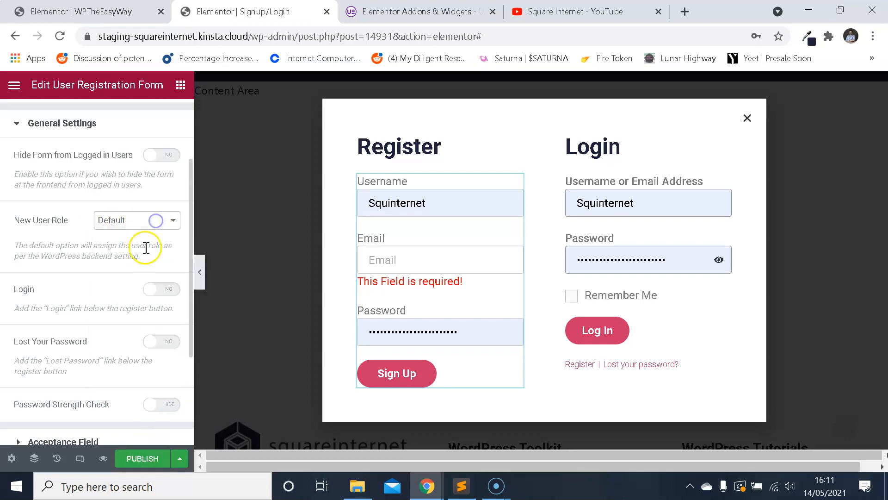
{"action": "left_click", "coordinate": [155, 226]}
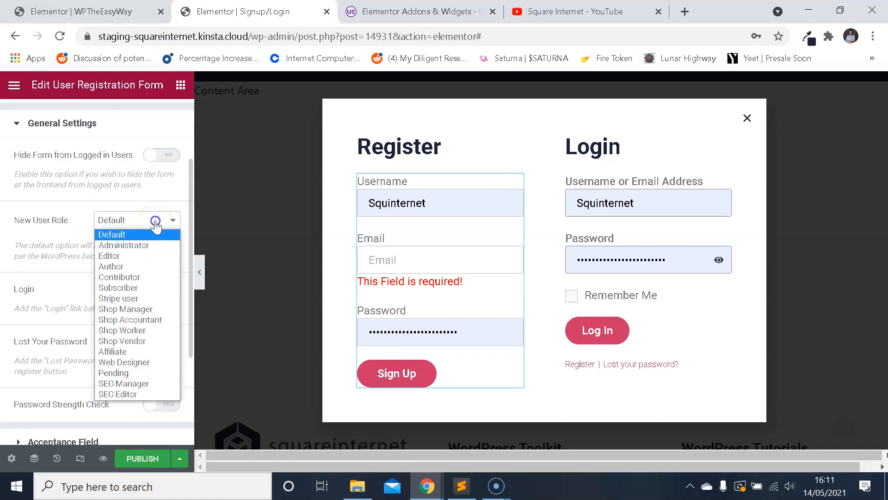
{"action": "left_click", "coordinate": [156, 226]}
{"action": "left_click", "coordinate": [158, 225]}
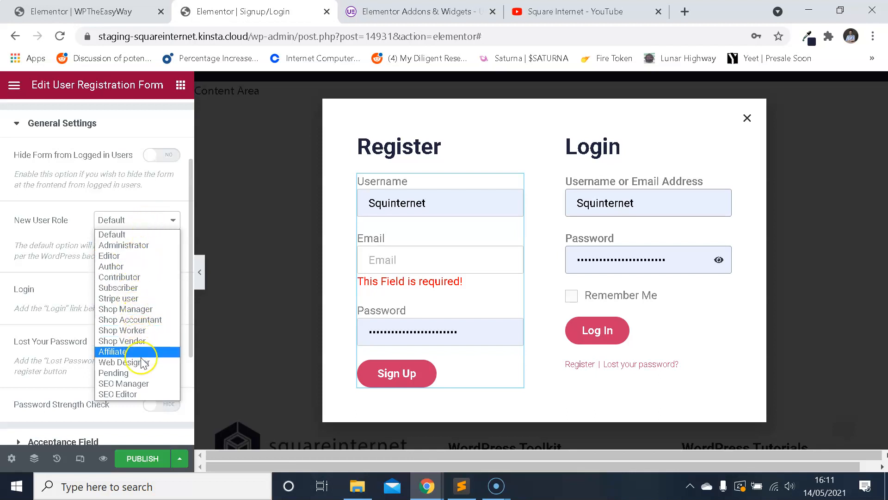
{"action": "left_click", "coordinate": [160, 222]}
Step: Try the Login link below the registration form's button, and switch it off again
{"action": "scroll", "coordinate": [111, 277], "scroll_direction": "down", "scroll_amount": 2}
{"action": "left_click", "coordinate": [164, 185]}
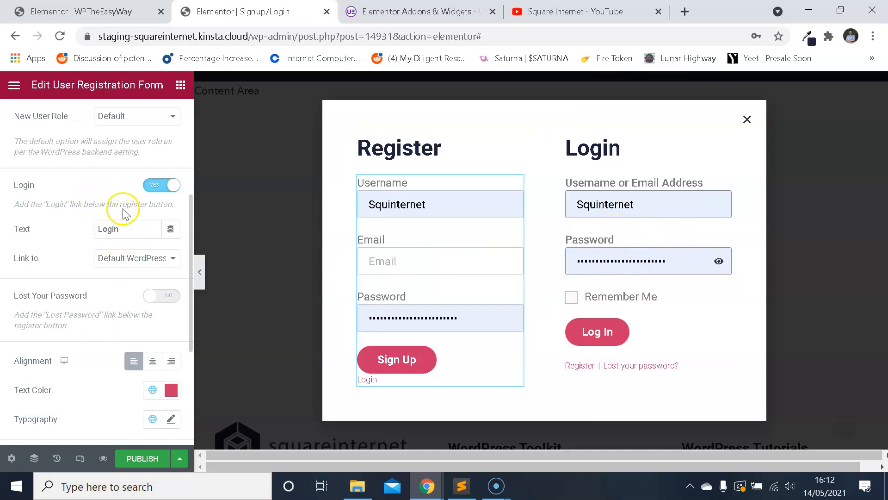
{"action": "left_click", "coordinate": [159, 185]}
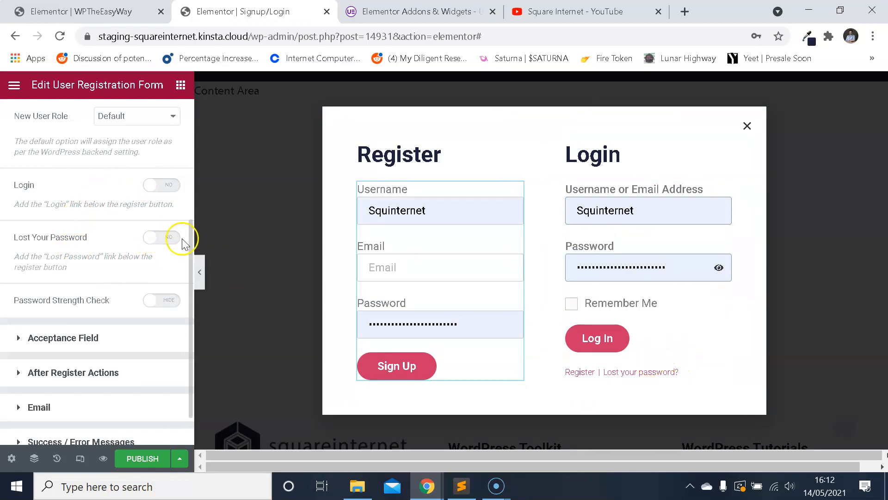
Step: Try the Password Strength Check on the registration form, and hide it again
{"action": "scroll", "coordinate": [107, 241], "scroll_direction": "up", "scroll_amount": 2}
{"action": "scroll", "coordinate": [108, 241], "scroll_direction": "down", "scroll_amount": 3}
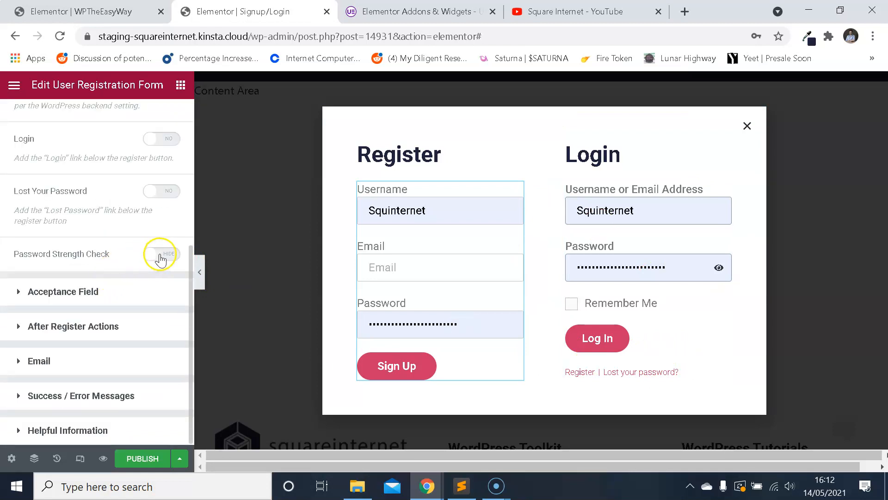
{"action": "left_click", "coordinate": [160, 254]}
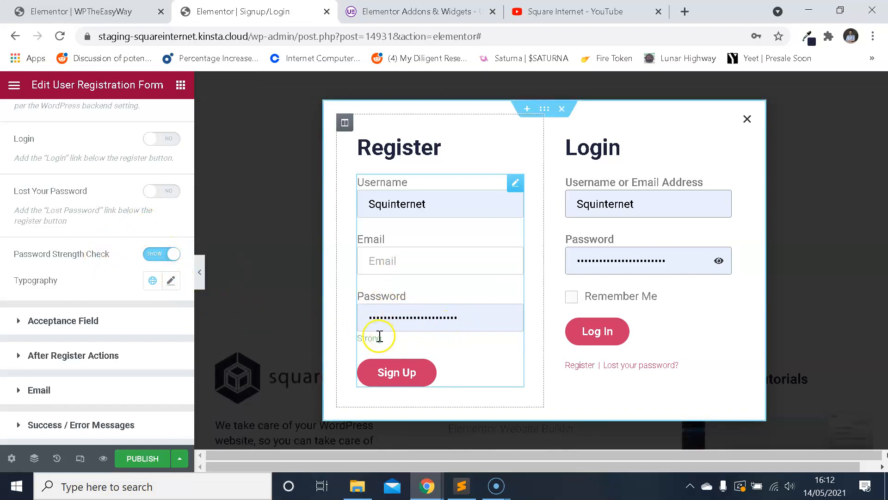
{"action": "left_click", "coordinate": [164, 254]}
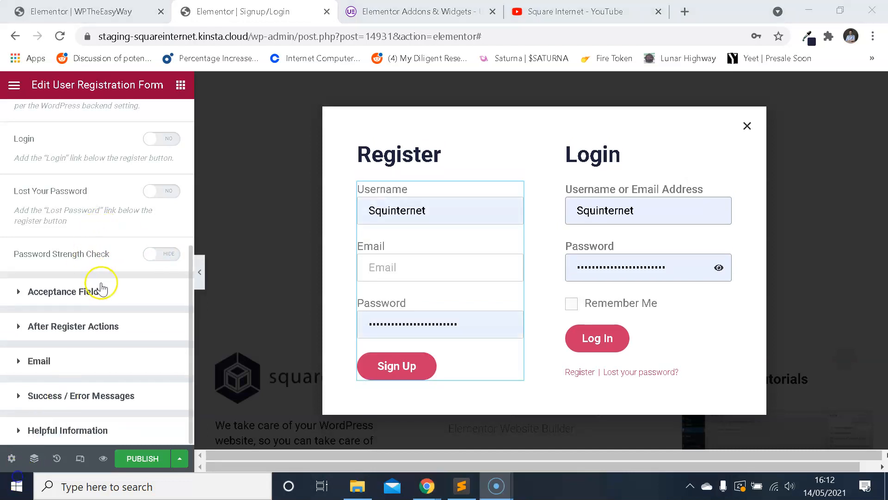
Step: Enable the registration form's Acceptance Field and look over its checkbox text and terms content
{"action": "left_click", "coordinate": [102, 289]}
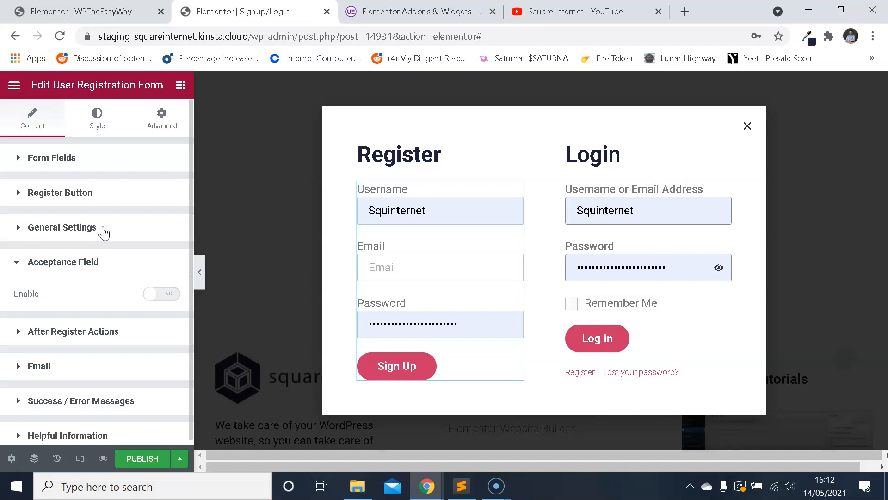
{"action": "left_click", "coordinate": [161, 295]}
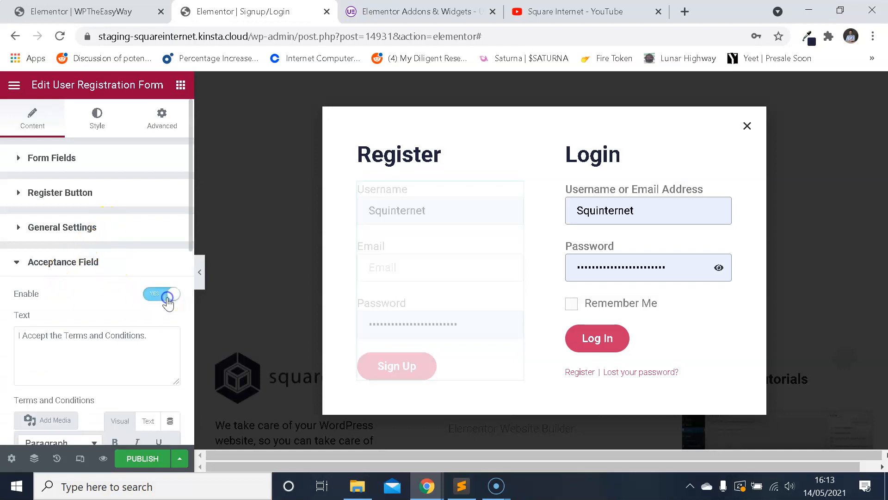
{"action": "scroll", "coordinate": [137, 241], "scroll_direction": "down", "scroll_amount": 3}
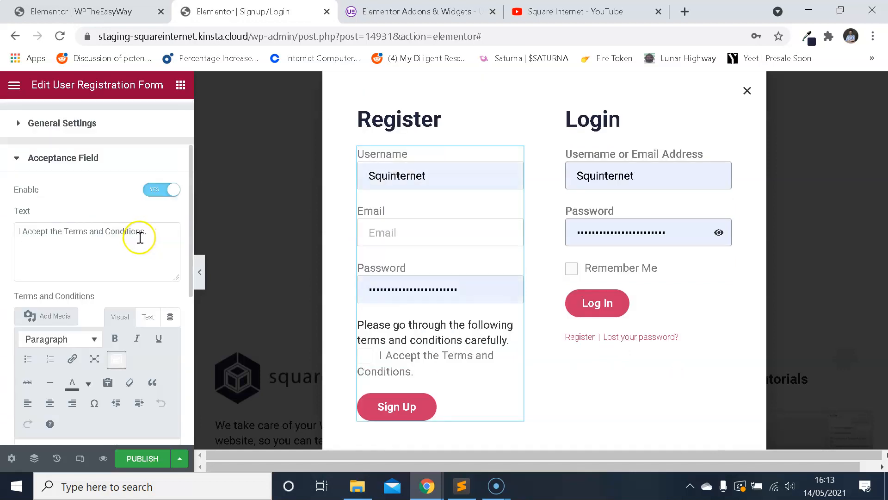
{"action": "scroll", "coordinate": [444, 303], "scroll_direction": "down", "scroll_amount": 2}
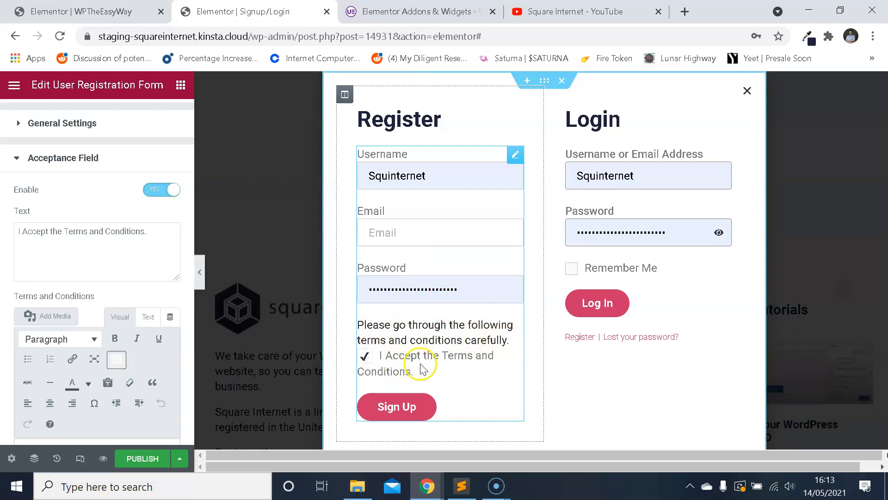
{"action": "scroll", "coordinate": [133, 241], "scroll_direction": "down", "scroll_amount": 2}
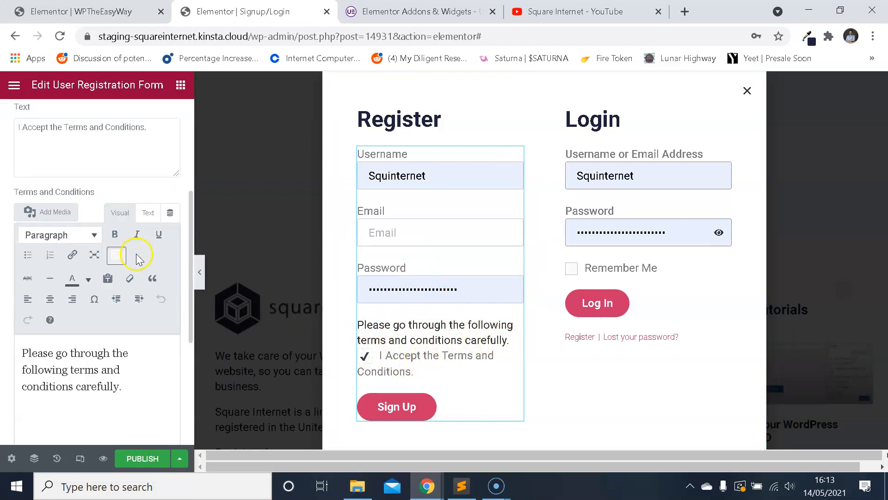
Step: Change the acceptance checkbox text to "I accept the Terms and Conditions"
{"action": "scroll", "coordinate": [138, 259], "scroll_direction": "up", "scroll_amount": 2}
{"action": "triple_click", "coordinate": [138, 252]}
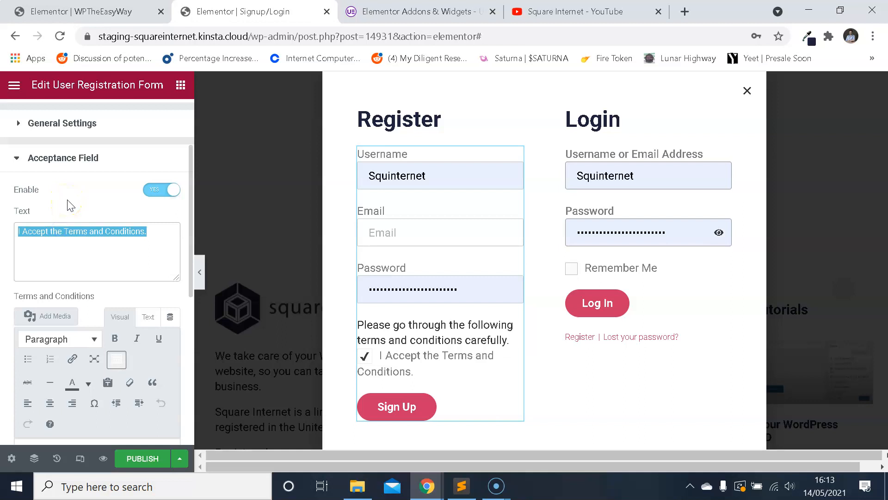
{"action": "type", "text": "I accept the Terms and CO"}
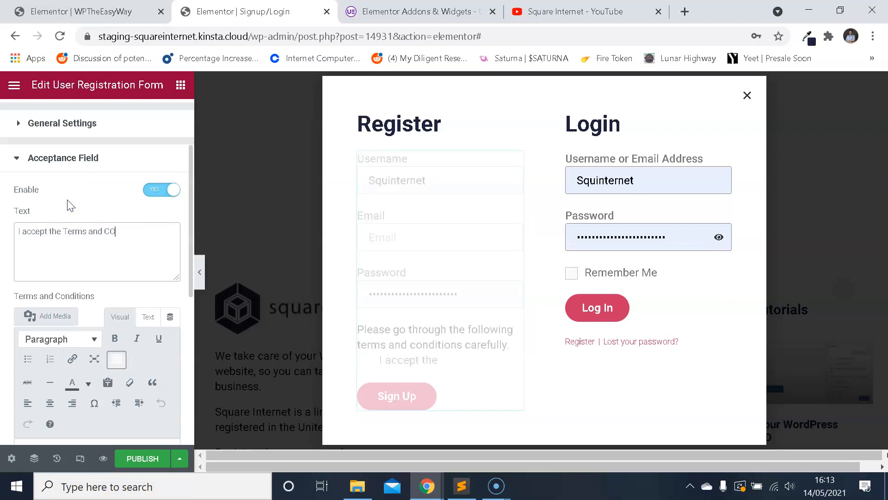
{"action": "type", "text": "nd"}
{"action": "key", "text": "BackSpace"}
{"action": "key", "text": "BackSpace"}
{"action": "key", "text": "BackSpace"}
{"action": "type", "text": "ions"}
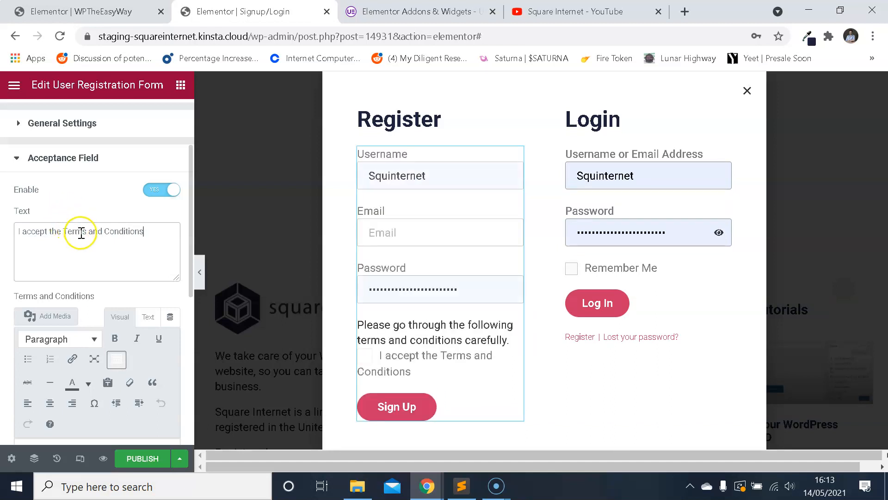
Step: Replace the Terms and Conditions content with "Please read the Terms & Conditions before registering"
{"action": "scroll", "coordinate": [106, 234], "scroll_direction": "down", "scroll_amount": 4}
{"action": "triple_click", "coordinate": [85, 274]}
{"action": "type", "text": "Please read the Terms & Conditions before registering"}
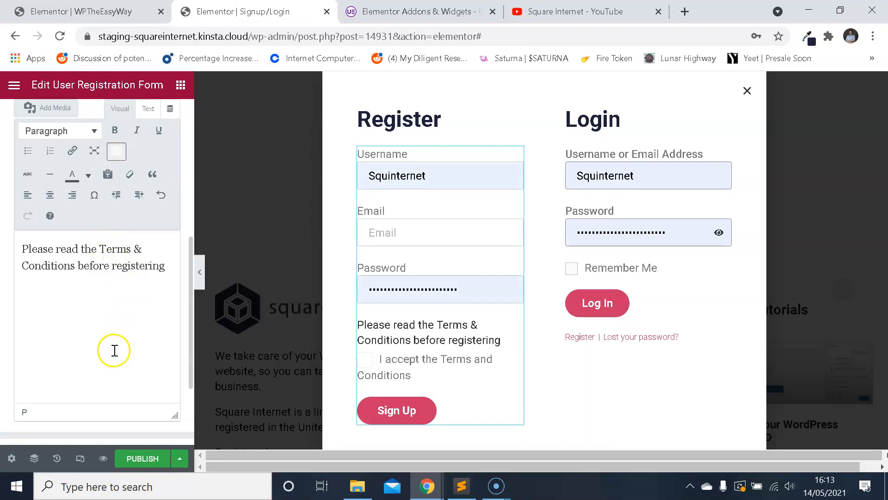
Step: Link the words "Terms & Conditions" in the terms content to mywebsite.com/terms-and-conditions/
{"action": "left_click", "coordinate": [21, 486]}
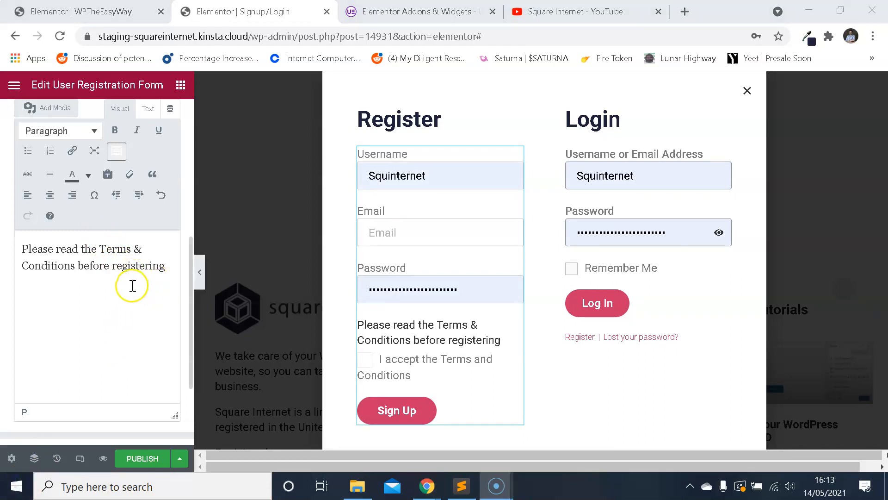
{"action": "left_click", "coordinate": [100, 250]}
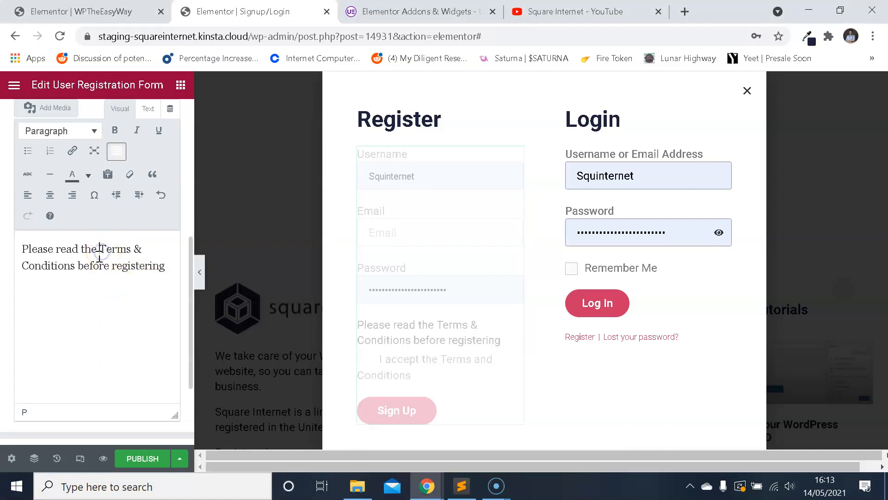
{"action": "left_click_drag", "start_coordinate": [75, 269], "coordinate": [103, 252]}
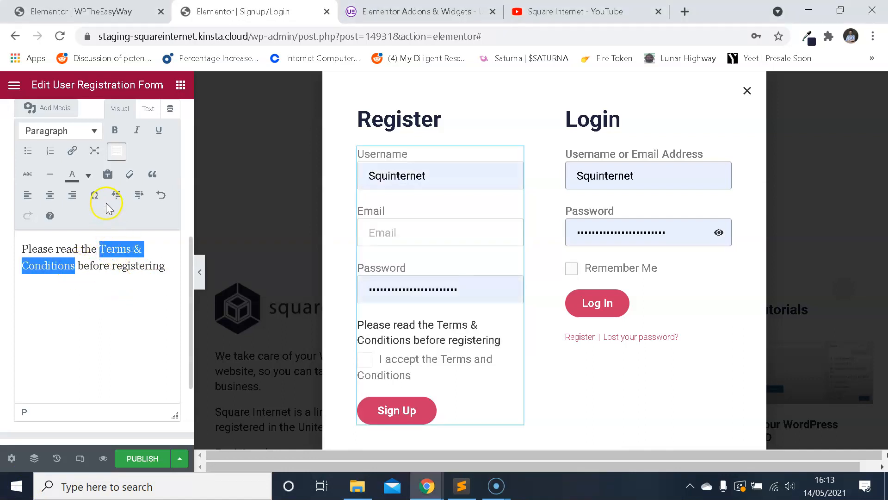
{"action": "left_click", "coordinate": [72, 150]}
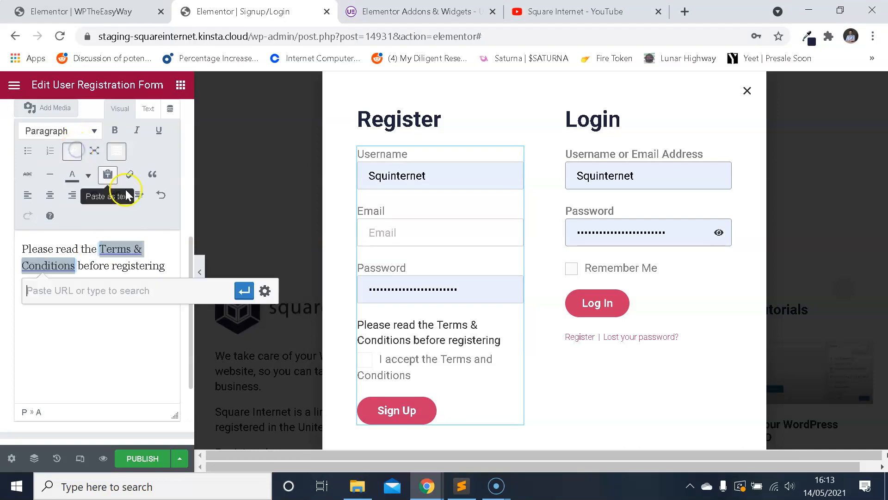
{"action": "type", "text": "my"}
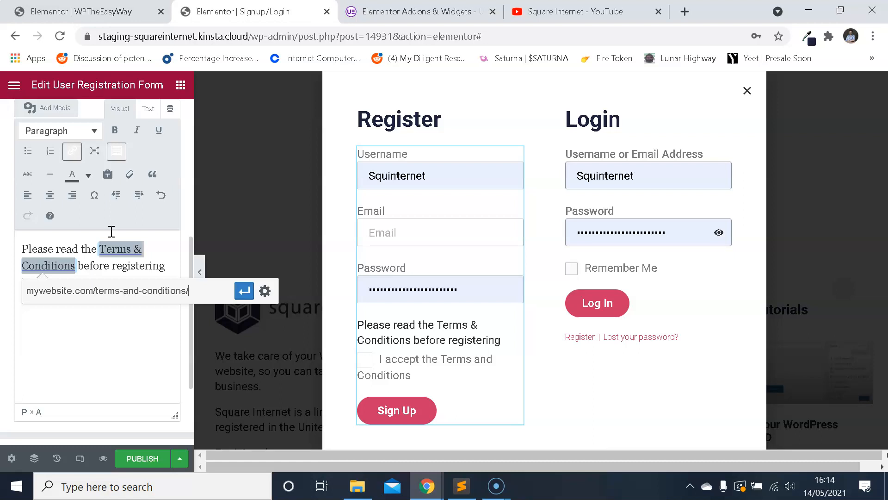
{"action": "left_click", "coordinate": [245, 291]}
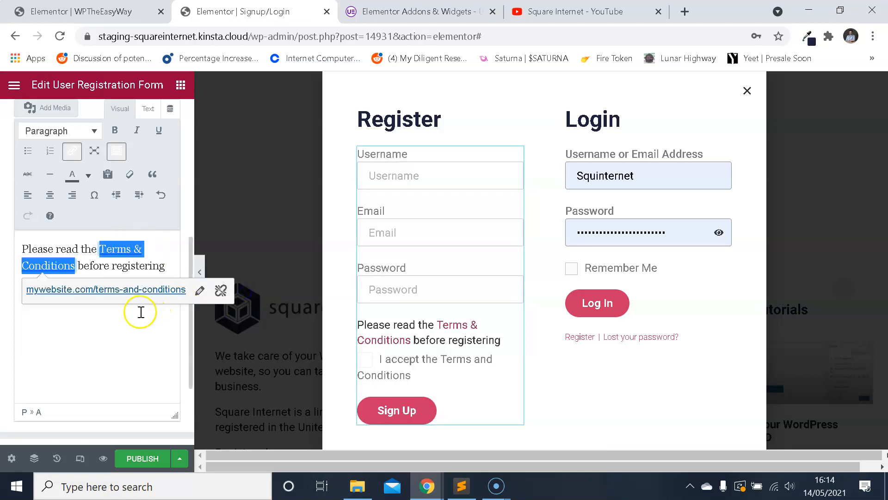
{"action": "left_click", "coordinate": [80, 318]}
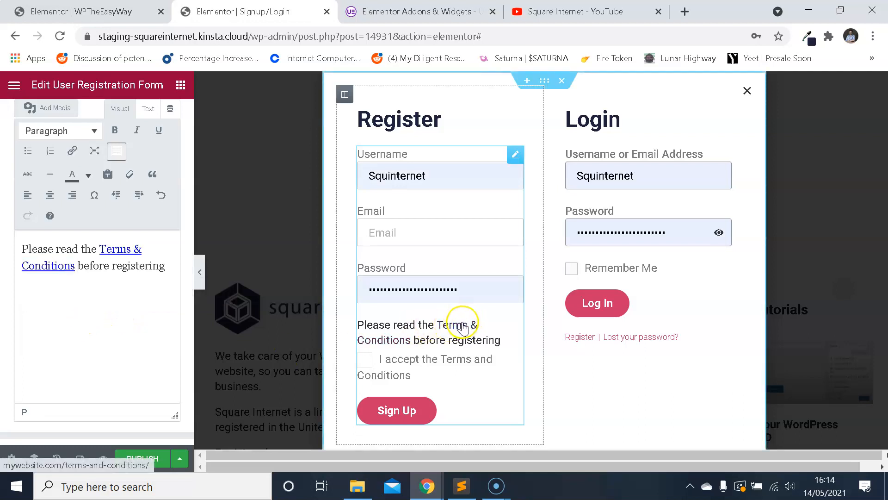
{"action": "left_click", "coordinate": [131, 254]}
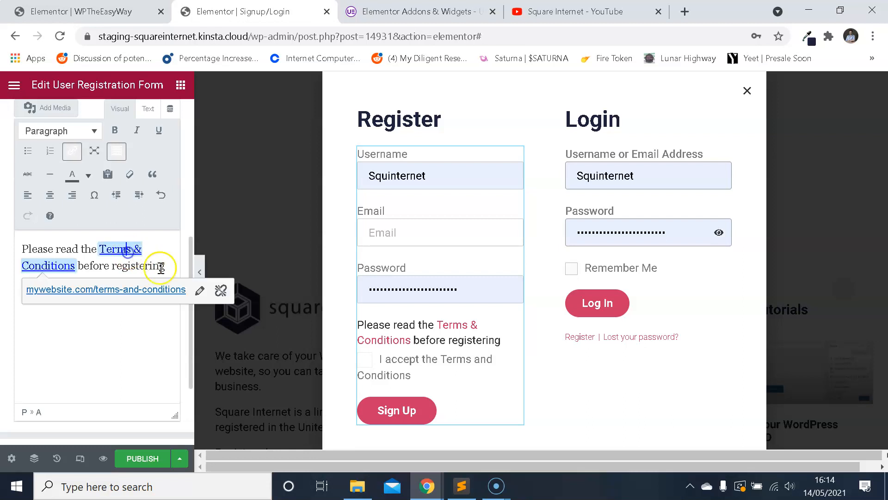
{"action": "left_click", "coordinate": [199, 290]}
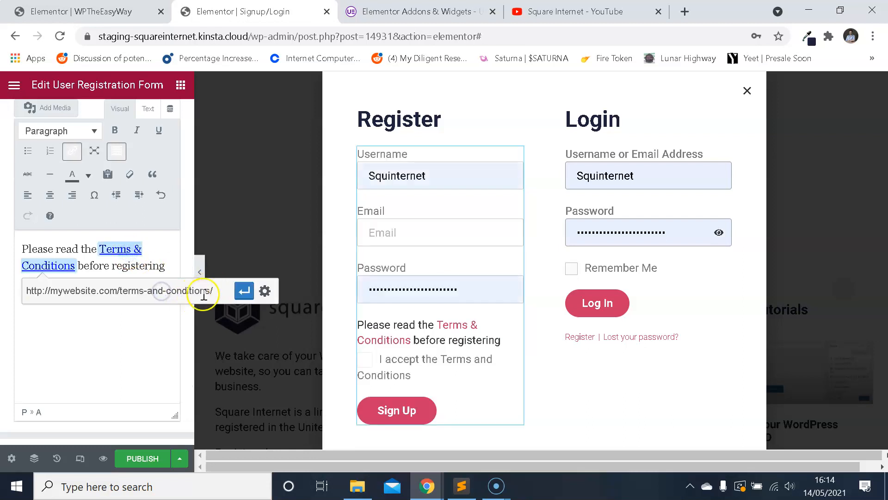
{"action": "left_click", "coordinate": [264, 290]}
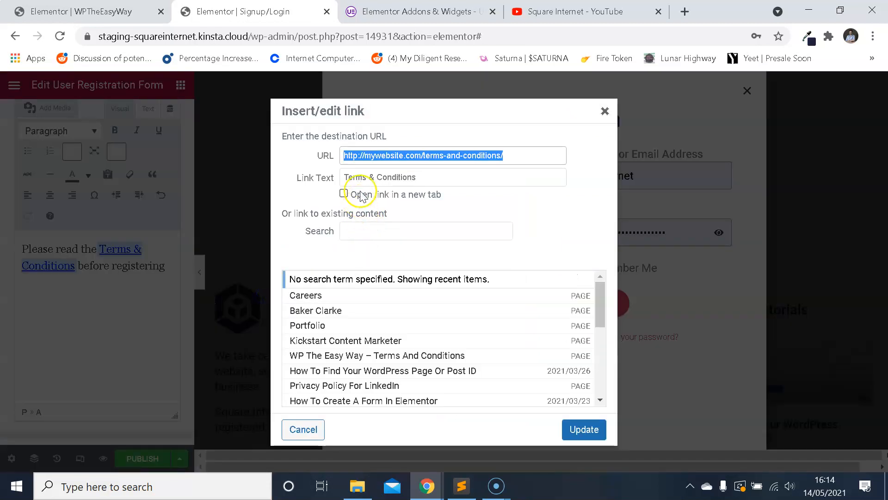
{"action": "left_click", "coordinate": [604, 111]}
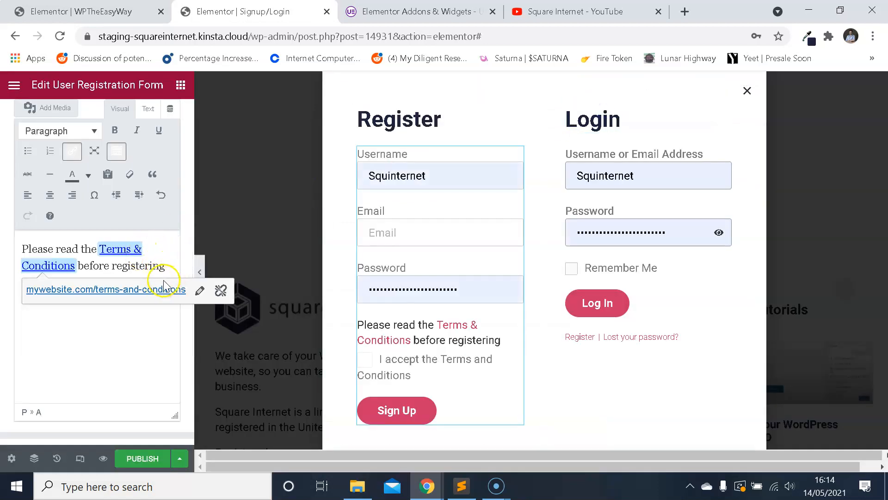
Step: Set the "Terms & Conditions" link to open in a new tab and update the link
{"action": "left_click", "coordinate": [200, 292]}
{"action": "left_click", "coordinate": [266, 292]}
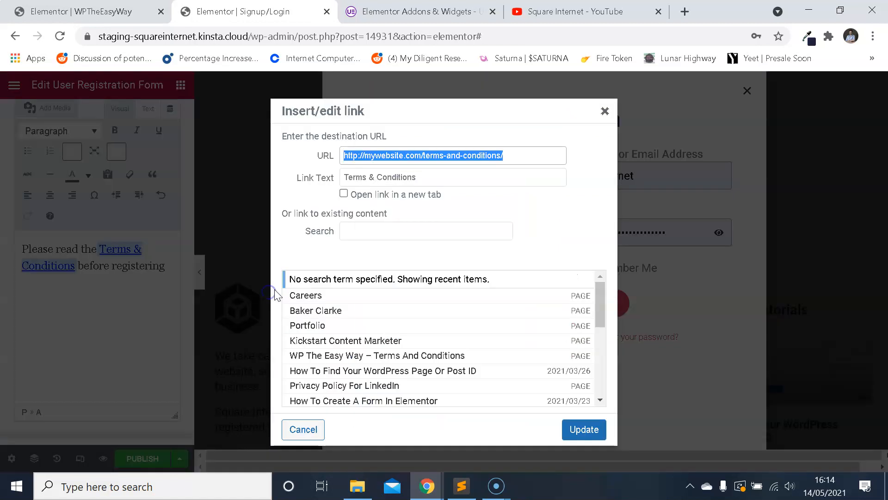
{"action": "left_click", "coordinate": [346, 194]}
{"action": "left_click", "coordinate": [460, 151]}
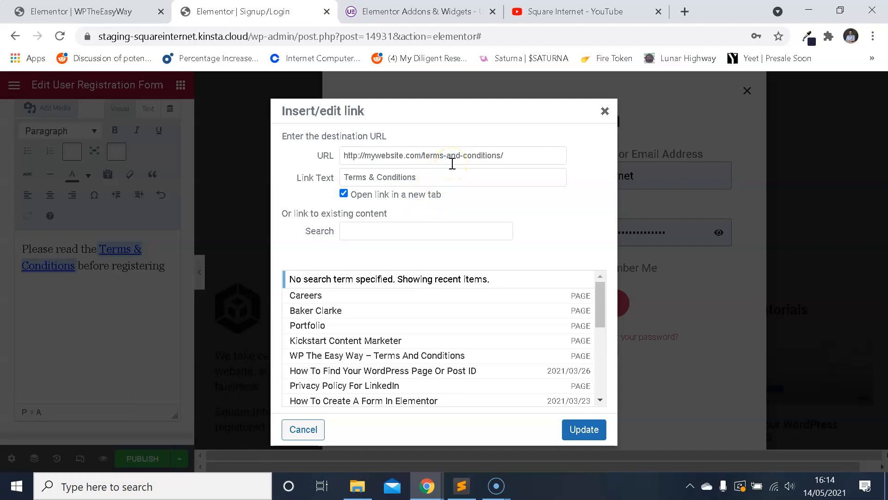
{"action": "left_click", "coordinate": [585, 428]}
{"action": "left_click", "coordinate": [105, 335]}
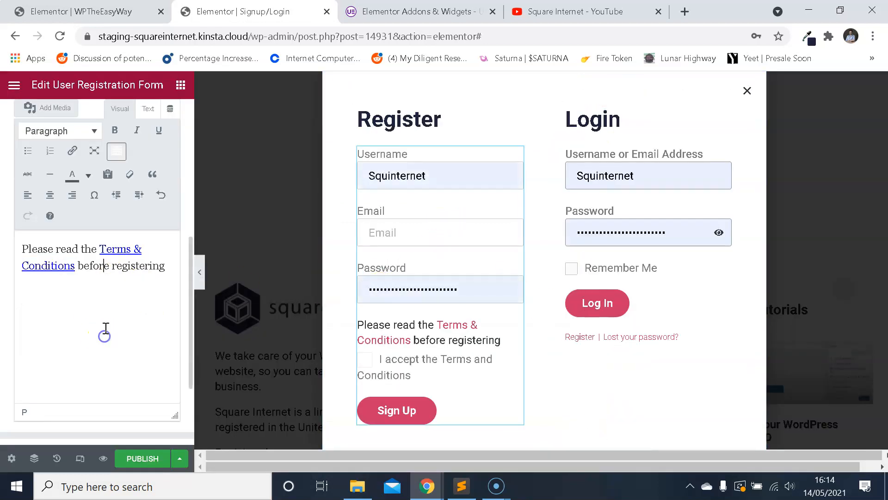
Step: Examine the HTML source of the terms content and review the Acceptance Field settings
{"action": "scroll", "coordinate": [147, 264], "scroll_direction": "up", "scroll_amount": 3}
{"action": "left_click", "coordinate": [149, 214]}
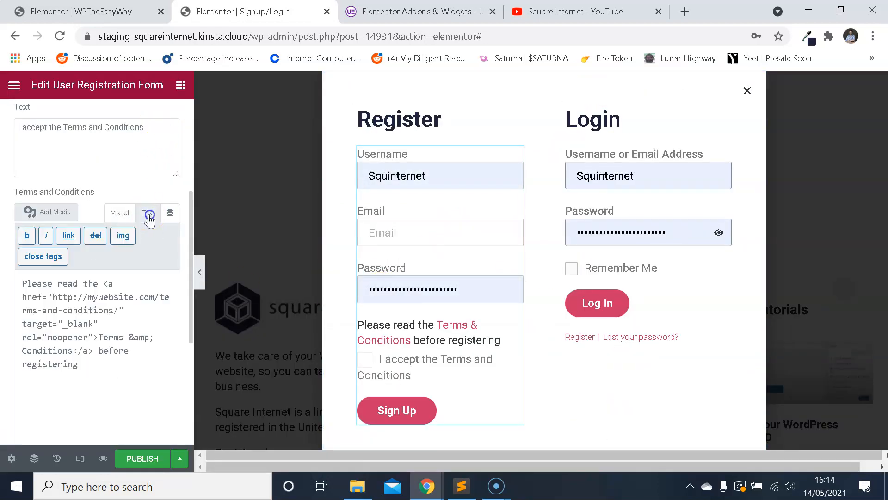
{"action": "left_click", "coordinate": [129, 212]}
{"action": "scroll", "coordinate": [133, 242], "scroll_direction": "up", "scroll_amount": 2}
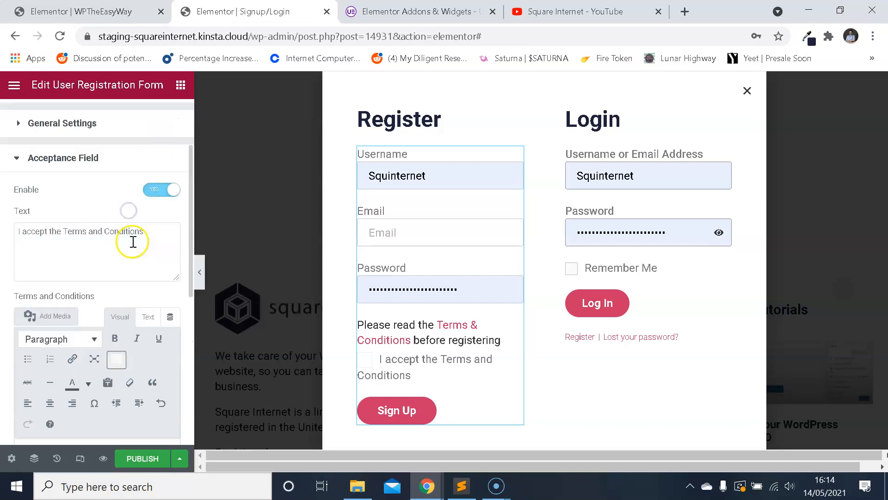
{"action": "scroll", "coordinate": [133, 242], "scroll_direction": "down", "scroll_amount": 4}
{"action": "scroll", "coordinate": [134, 237], "scroll_direction": "up", "scroll_amount": 2}
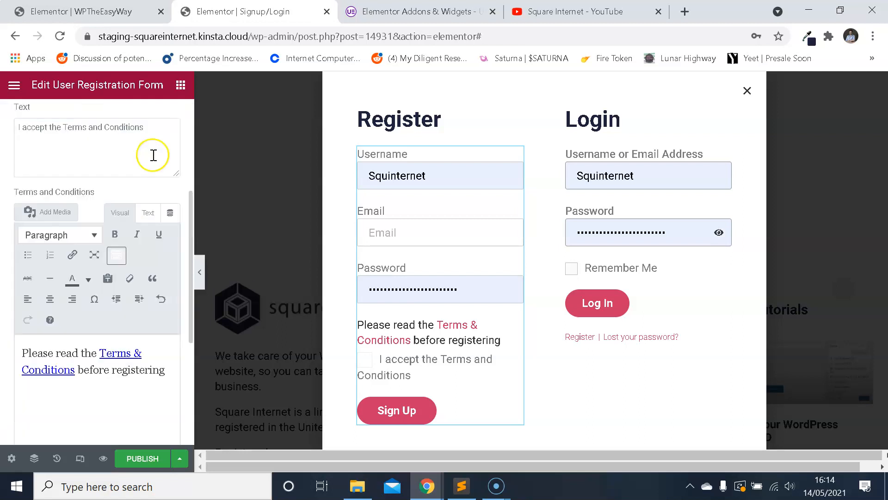
{"action": "scroll", "coordinate": [175, 275], "scroll_direction": "up", "scroll_amount": 2}
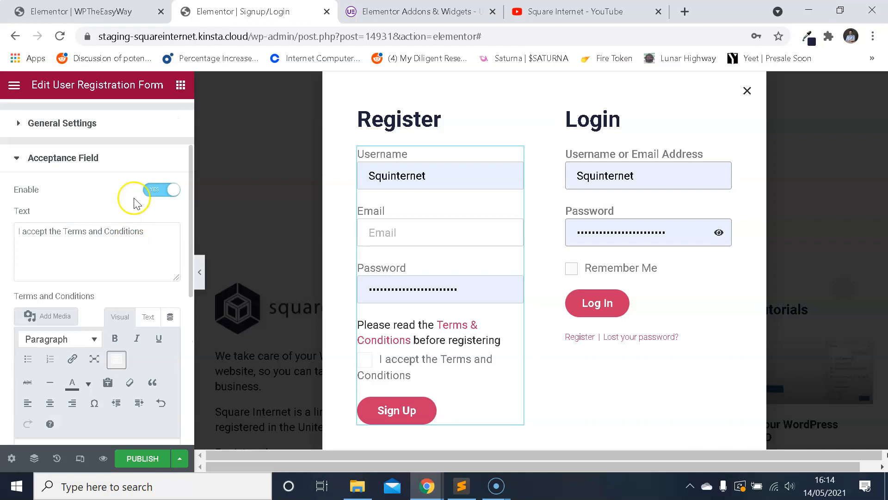
{"action": "left_click", "coordinate": [83, 163]}
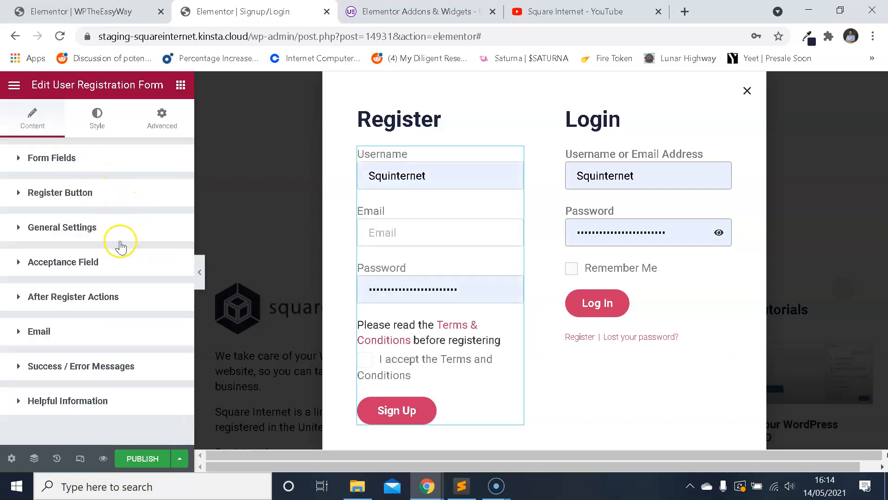
Step: Look over the registration form's After Register Actions and its Email settings, including the note on the new-user email
{"action": "left_click", "coordinate": [108, 298]}
{"action": "scroll", "coordinate": [125, 261], "scroll_direction": "down", "scroll_amount": 1}
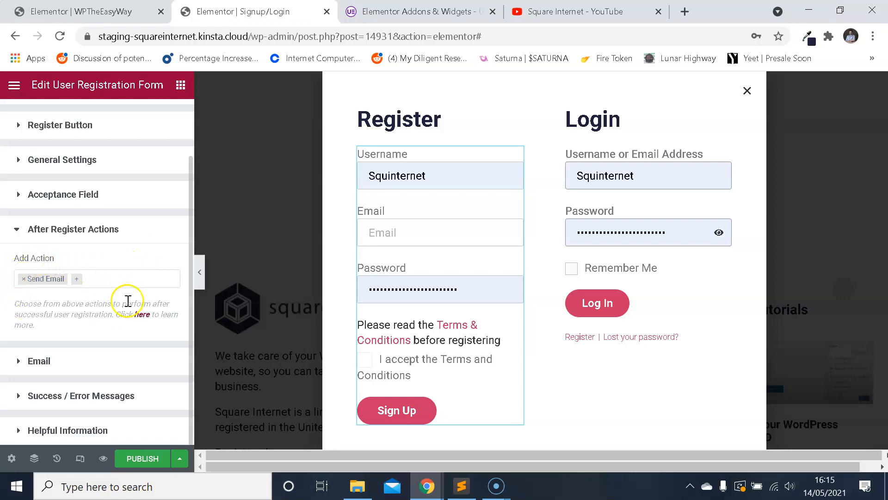
{"action": "scroll", "coordinate": [133, 298], "scroll_direction": "up", "scroll_amount": 1}
{"action": "scroll", "coordinate": [133, 299], "scroll_direction": "down", "scroll_amount": 1}
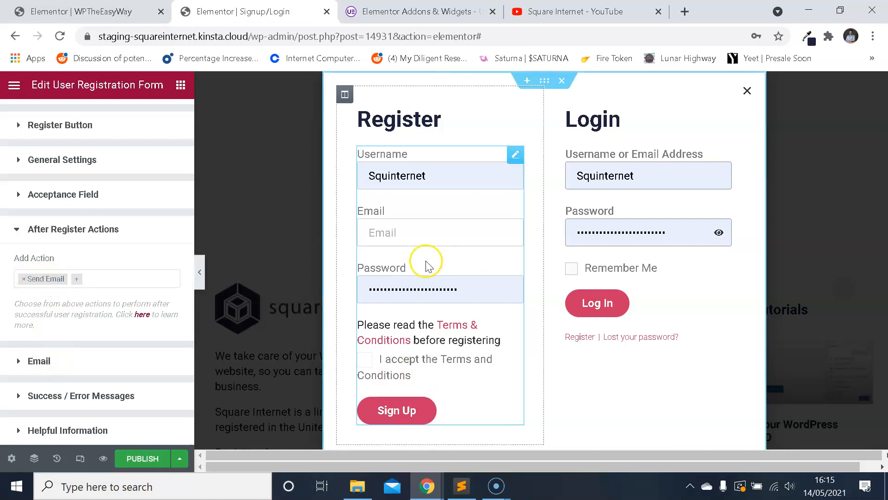
{"action": "left_click", "coordinate": [89, 357]}
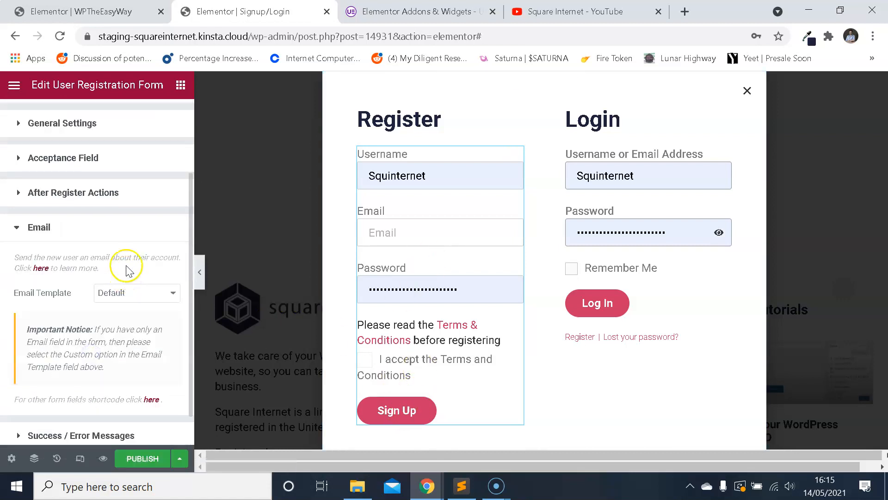
{"action": "scroll", "coordinate": [116, 282], "scroll_direction": "up", "scroll_amount": 3}
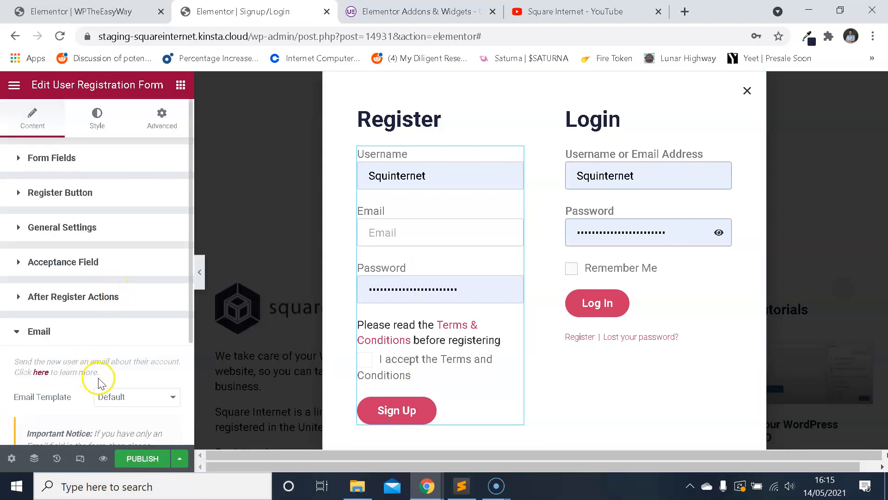
{"action": "left_click_drag", "start_coordinate": [55, 369], "coordinate": [27, 362]}
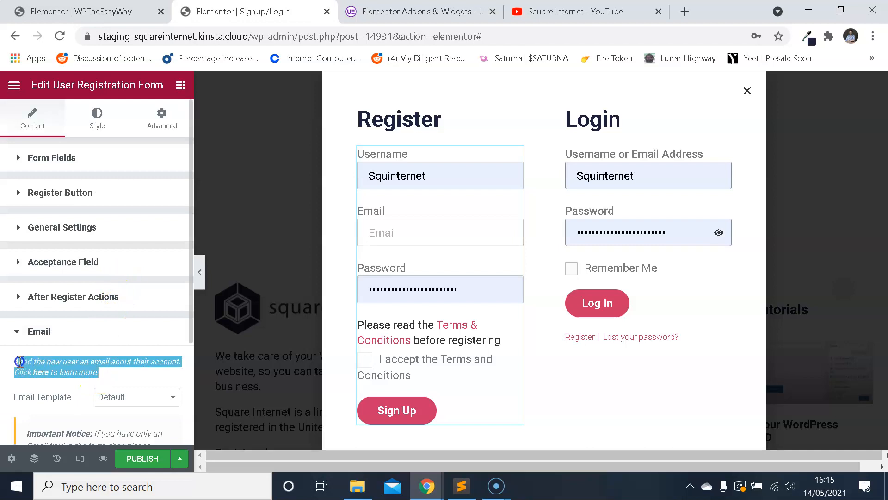
{"action": "left_click", "coordinate": [101, 365]}
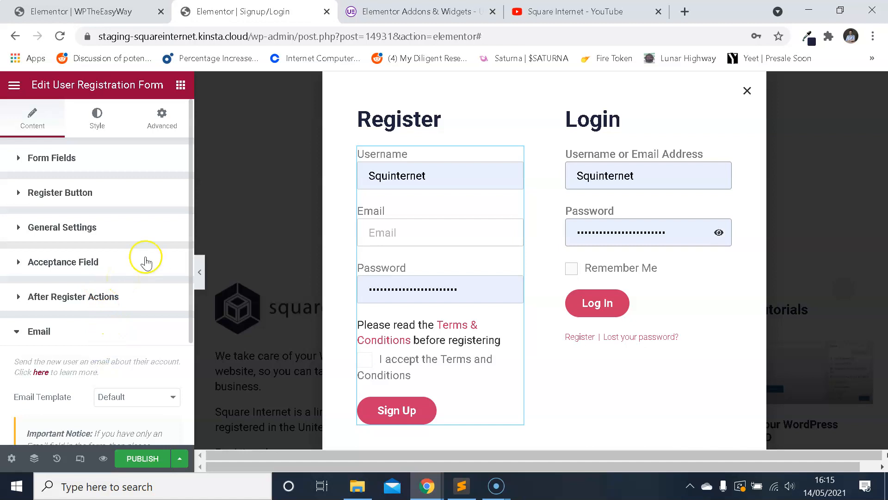
{"action": "scroll", "coordinate": [139, 217], "scroll_direction": "down", "scroll_amount": 4}
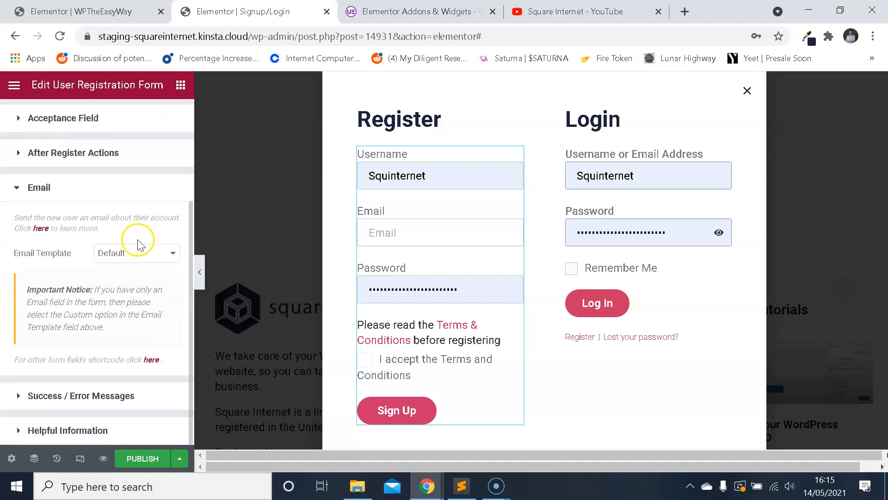
{"action": "scroll", "coordinate": [139, 248], "scroll_direction": "up", "scroll_amount": 2}
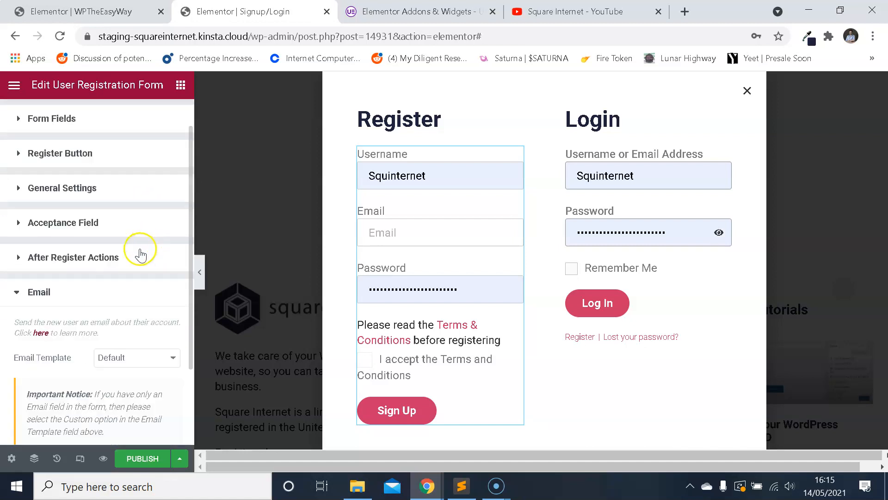
Step: Add a Redirect action to the registration form's After Register Actions and examine its Redirect URL option
{"action": "left_click", "coordinate": [106, 259]}
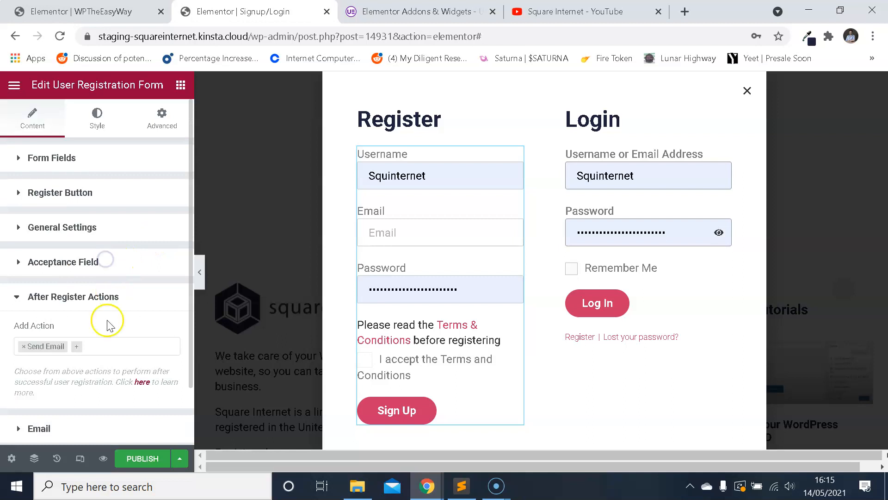
{"action": "left_click", "coordinate": [84, 353]}
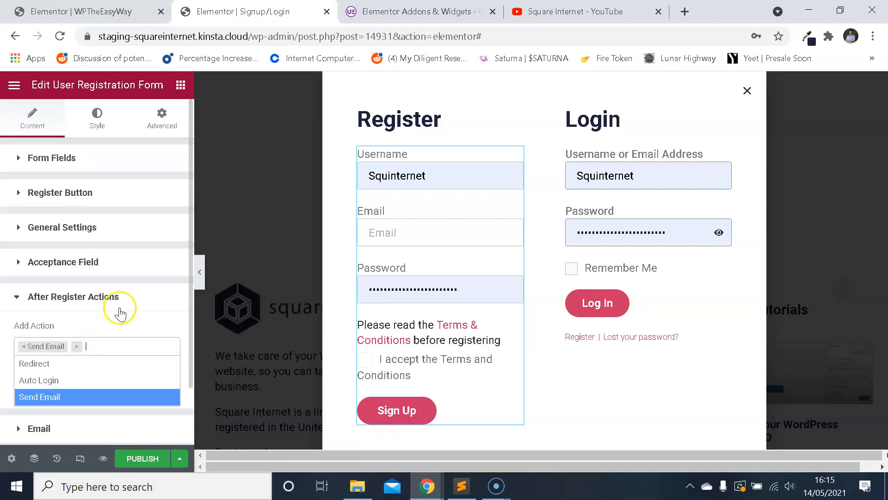
{"action": "scroll", "coordinate": [118, 306], "scroll_direction": "down", "scroll_amount": 2}
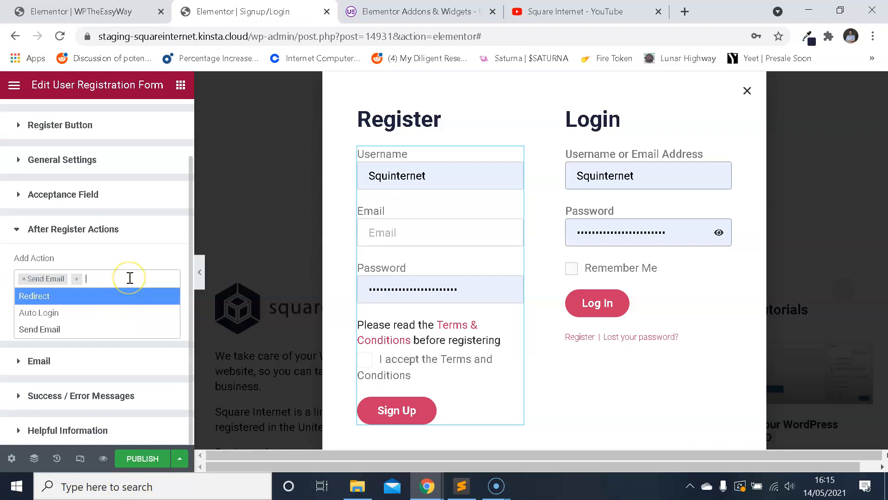
{"action": "left_click", "coordinate": [70, 299]}
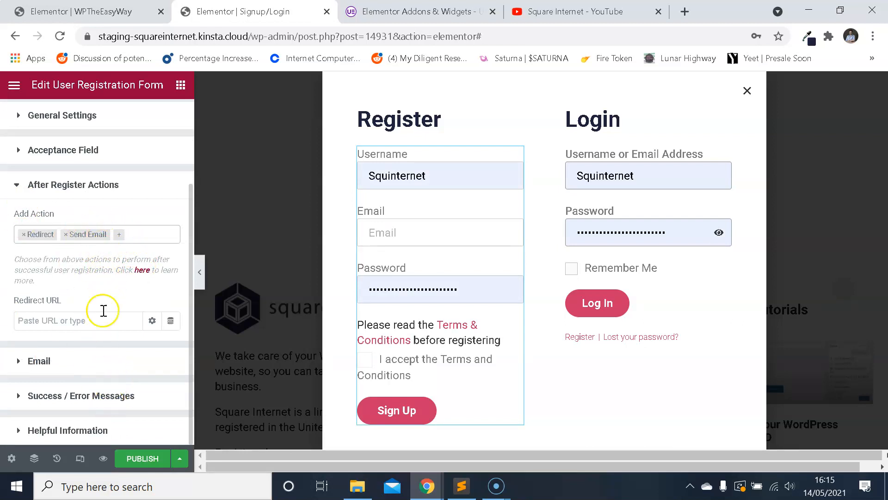
{"action": "left_click", "coordinate": [58, 187]}
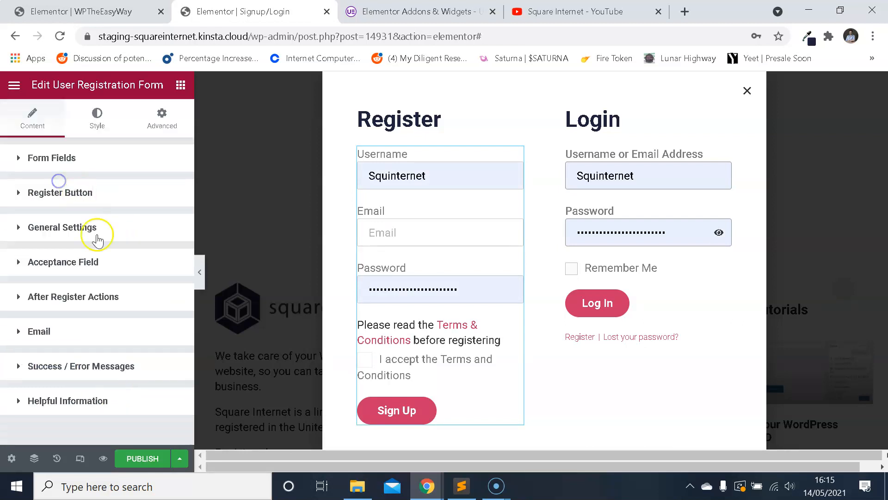
{"action": "left_click", "coordinate": [98, 298]}
{"action": "scroll", "coordinate": [128, 309], "scroll_direction": "down", "scroll_amount": 2}
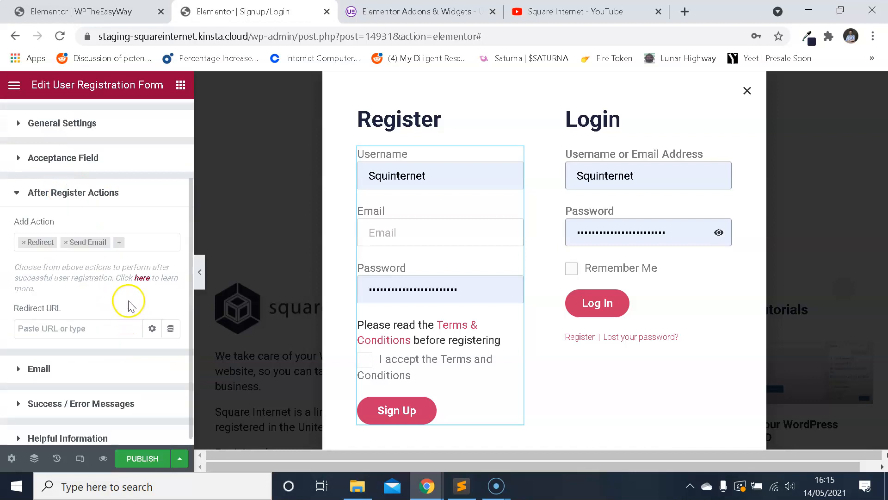
{"action": "scroll", "coordinate": [82, 262], "scroll_direction": "down", "scroll_amount": 1}
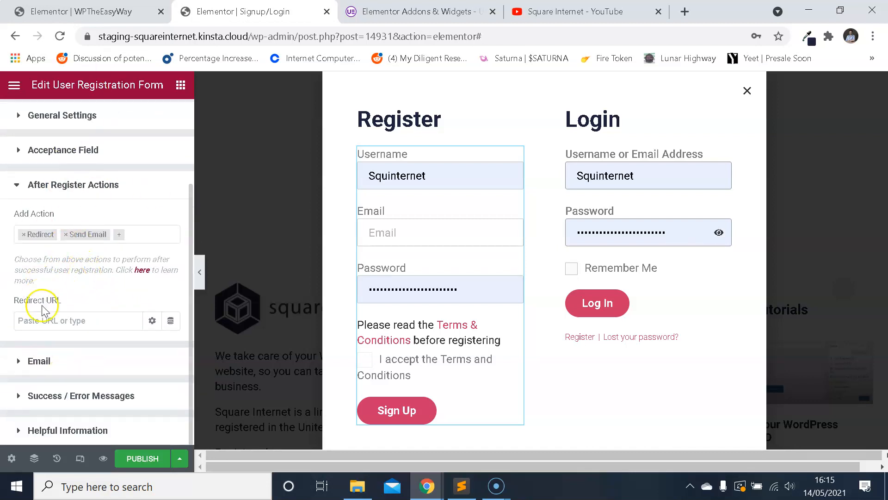
{"action": "left_click_drag", "start_coordinate": [63, 300], "coordinate": [18, 305]}
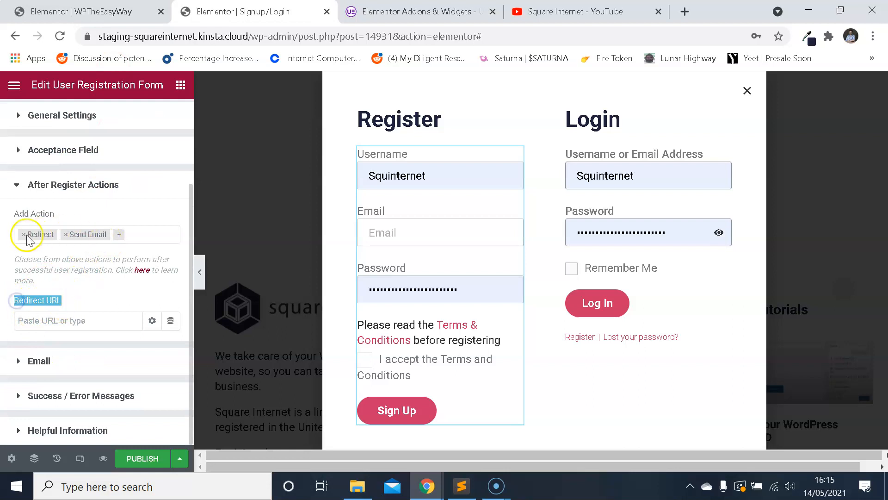
Step: Enter mywebsite.com/landing-page/ as the redirect URL, and replace the Redirect action with Auto Login in the registration form's After Register Actions
{"action": "left_click", "coordinate": [55, 317]}
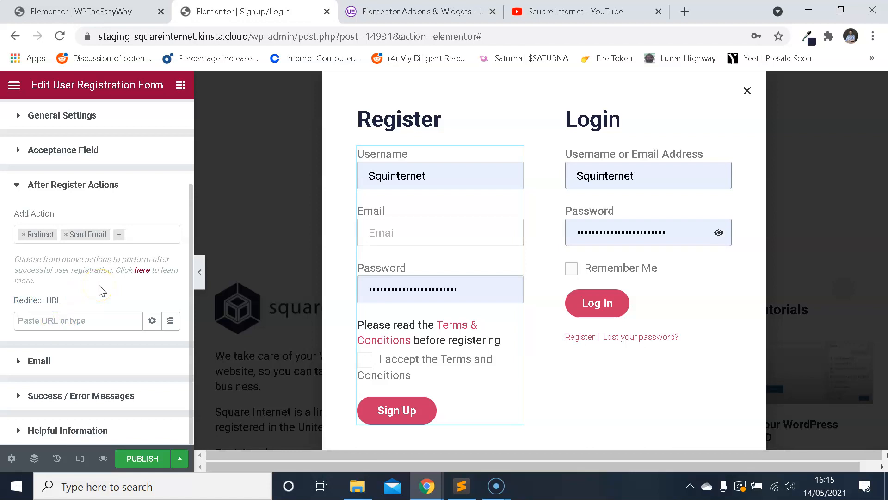
{"action": "type", "text": "mywebsite.com/landing-page/"}
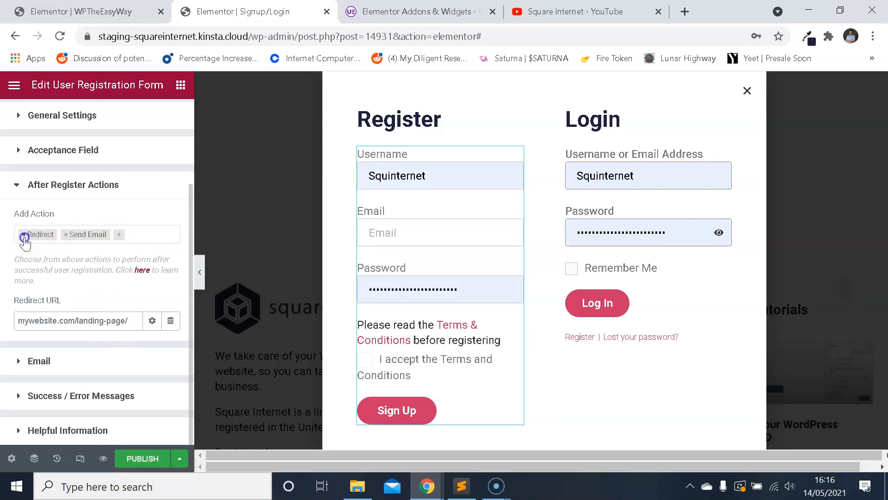
{"action": "left_click", "coordinate": [23, 235]}
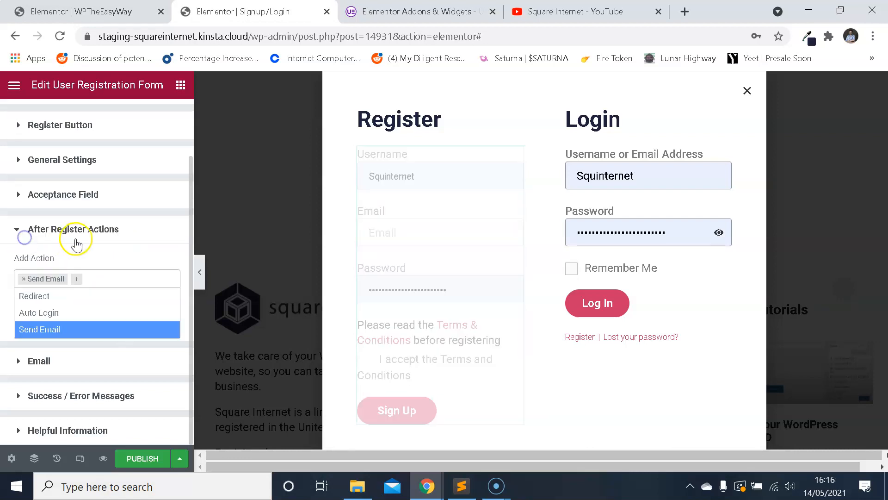
{"action": "left_click", "coordinate": [79, 313]}
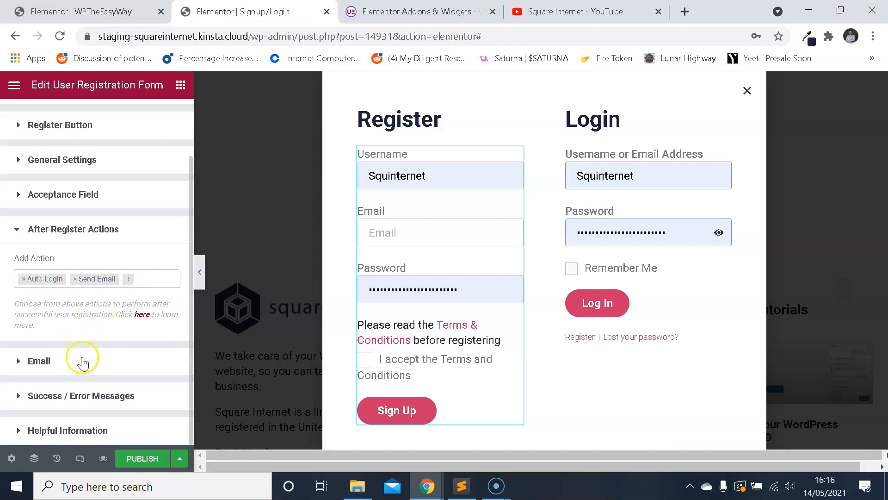
Step: Review the registration form's Email settings, its success and error messages, and the Helpful Information section
{"action": "left_click", "coordinate": [77, 370]}
{"action": "scroll", "coordinate": [119, 276], "scroll_direction": "down", "scroll_amount": 3}
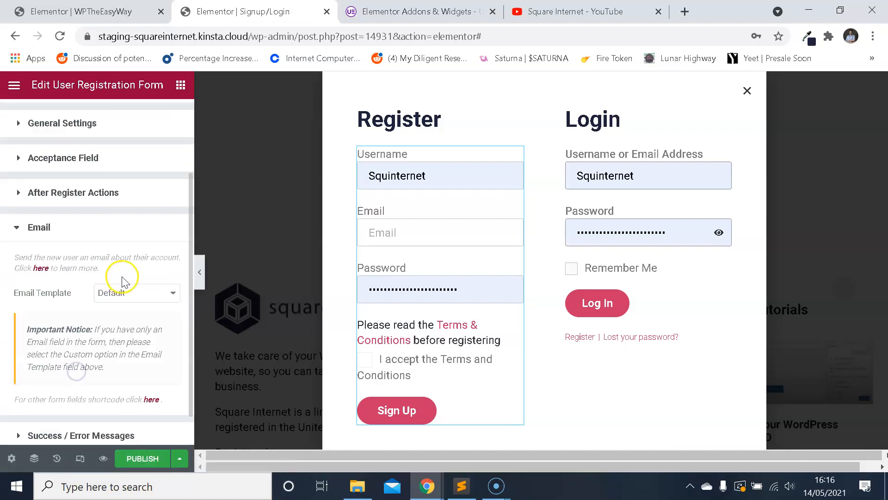
{"action": "left_click", "coordinate": [95, 395]}
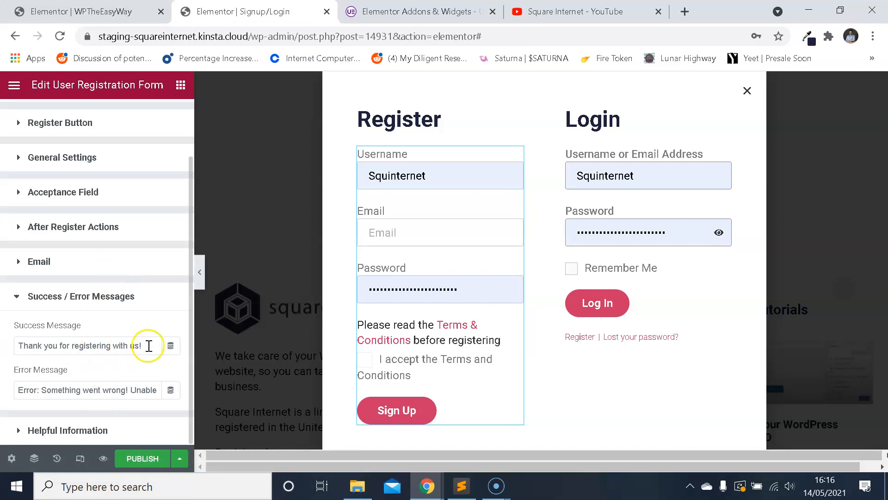
{"action": "left_click_drag", "start_coordinate": [149, 346], "coordinate": [16, 350]}
{"action": "left_click_drag", "start_coordinate": [72, 325], "coordinate": [14, 329]}
{"action": "left_click_drag", "start_coordinate": [68, 370], "coordinate": [159, 390]}
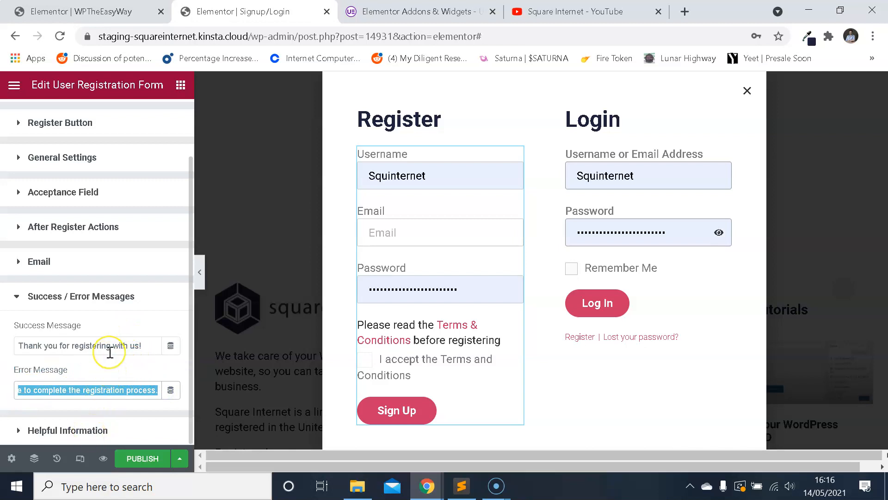
{"action": "left_click", "coordinate": [71, 429]}
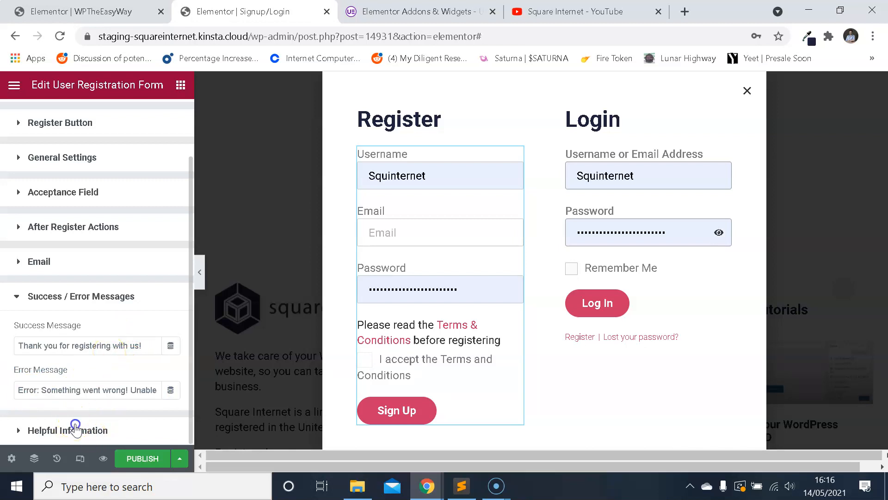
{"action": "left_click", "coordinate": [88, 400]}
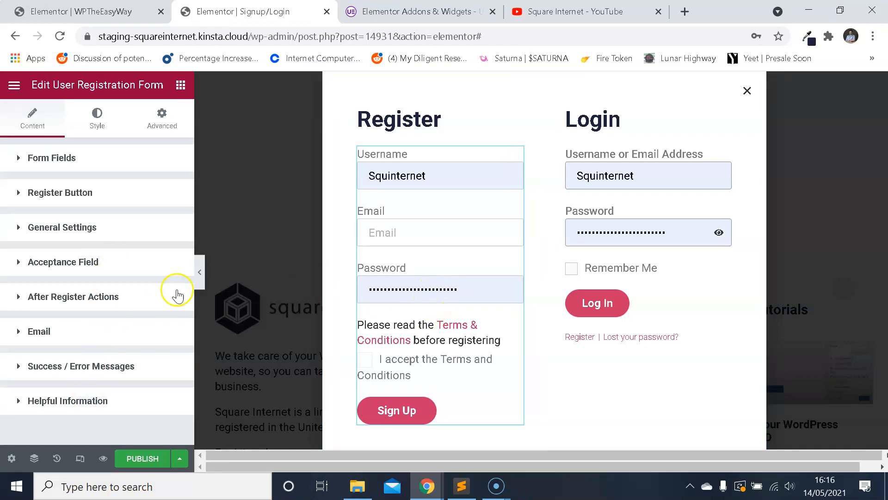
Step: Look over the registration form's advanced settings and return to its content settings
{"action": "left_click", "coordinate": [159, 118]}
{"action": "scroll", "coordinate": [141, 185], "scroll_direction": "down", "scroll_amount": 4}
{"action": "scroll", "coordinate": [133, 227], "scroll_direction": "down", "scroll_amount": 1}
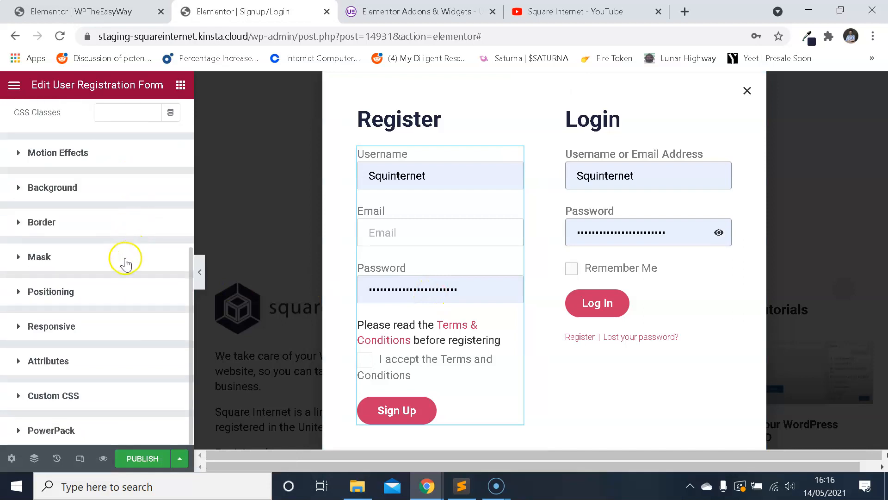
{"action": "scroll", "coordinate": [103, 253], "scroll_direction": "up", "scroll_amount": 5}
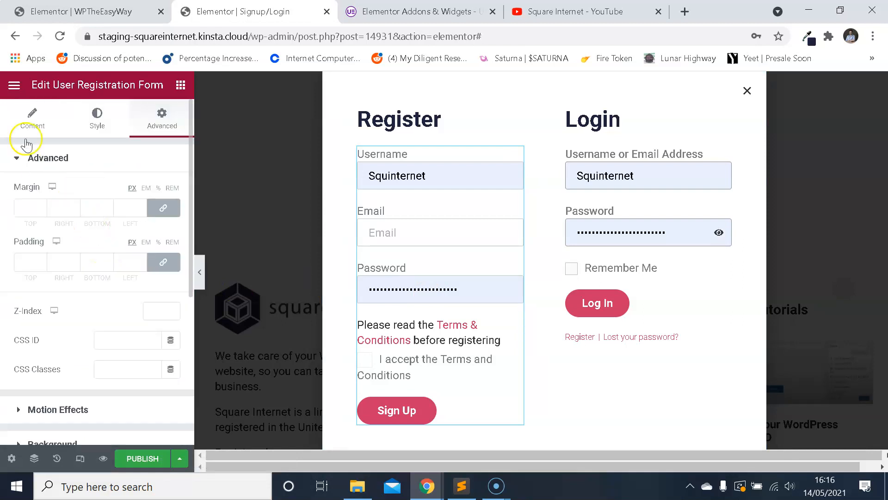
{"action": "left_click", "coordinate": [35, 114]}
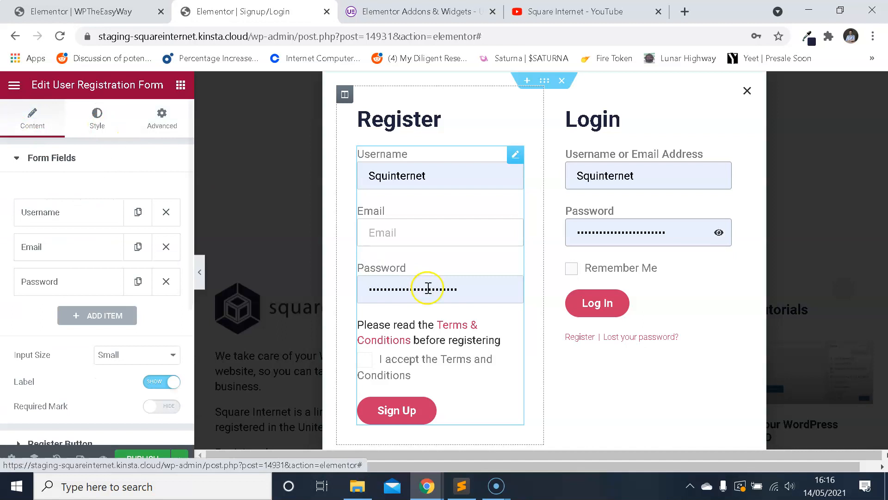
Step: Select the login form for editing, try its Field Label set to None, and set it back to Default
{"action": "left_click", "coordinate": [667, 225]}
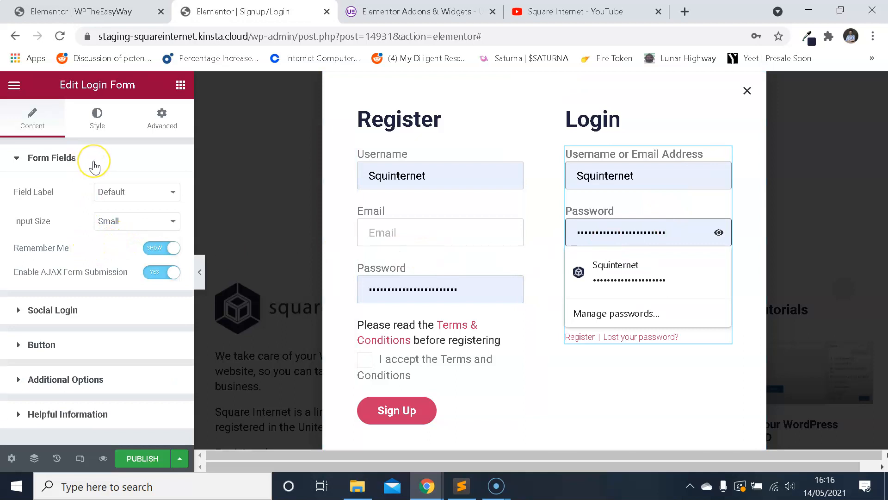
{"action": "left_click", "coordinate": [141, 190]}
{"action": "left_click", "coordinate": [148, 190]}
{"action": "left_click", "coordinate": [155, 193]}
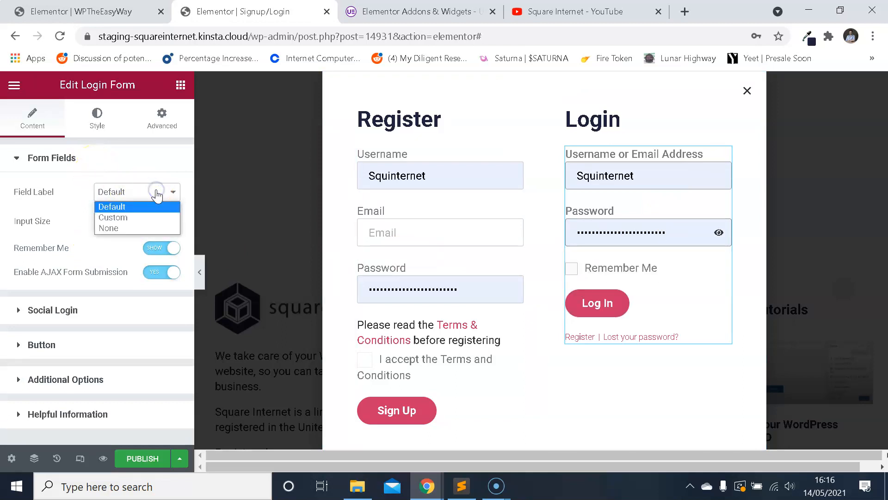
{"action": "left_click", "coordinate": [129, 228]}
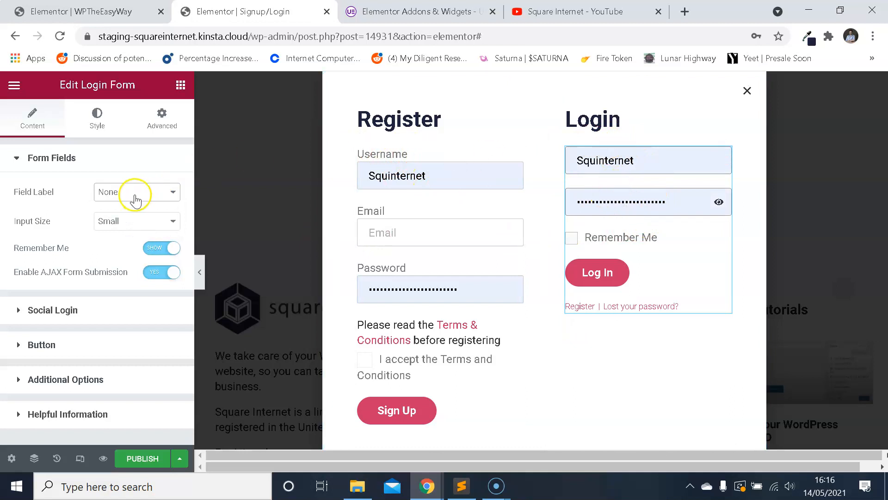
{"action": "left_click", "coordinate": [149, 222]}
{"action": "left_click", "coordinate": [135, 222]}
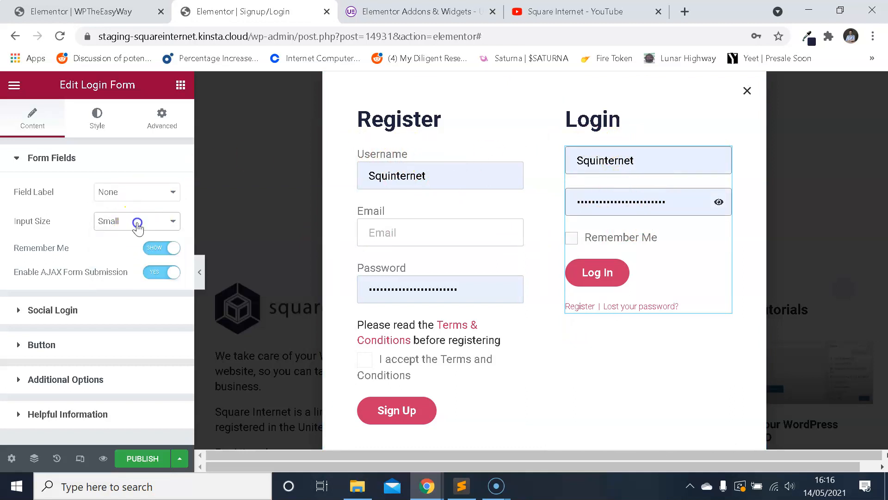
{"action": "left_click", "coordinate": [137, 194]}
{"action": "left_click", "coordinate": [131, 205]}
Step: Try the Extra Large input size on the login form's fields and set it back to Small
{"action": "left_click", "coordinate": [133, 222]}
{"action": "left_click", "coordinate": [129, 278]}
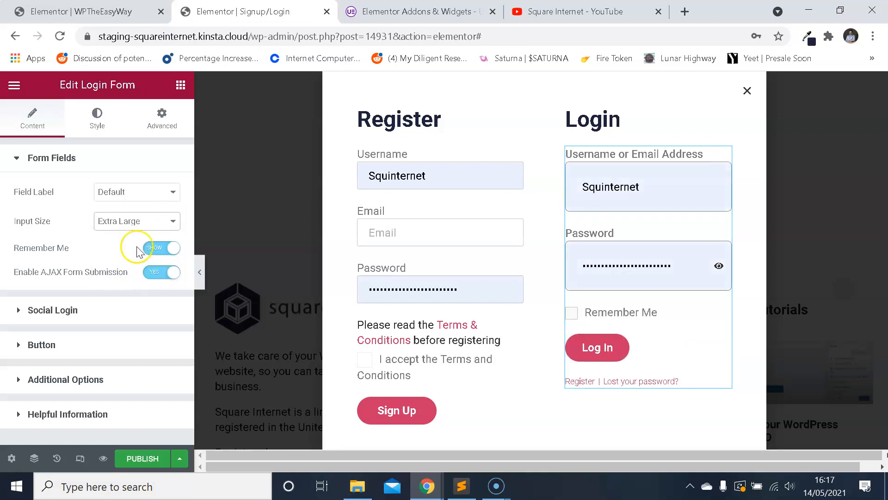
{"action": "left_click", "coordinate": [142, 221]}
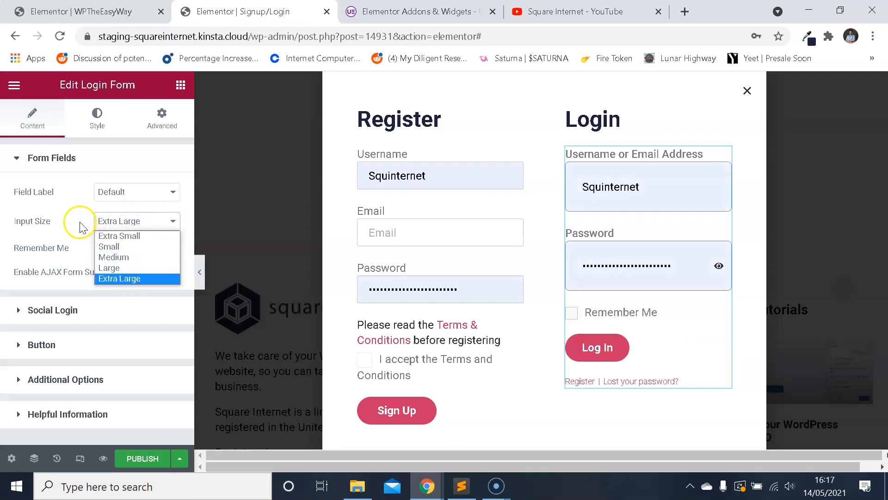
{"action": "left_click", "coordinate": [124, 221]}
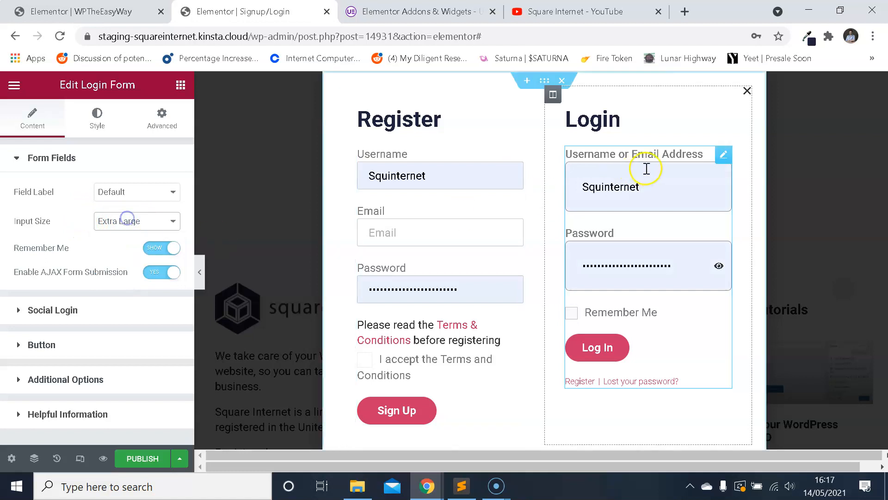
{"action": "left_click", "coordinate": [669, 194]}
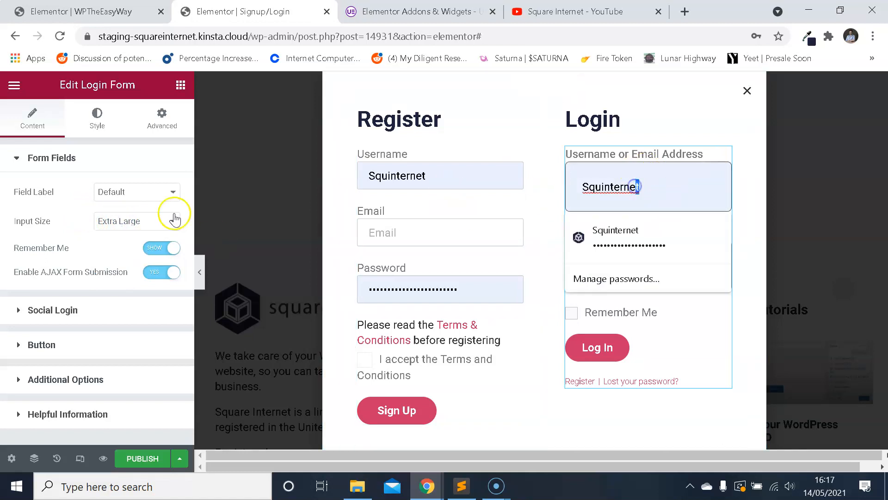
{"action": "left_click", "coordinate": [70, 204]}
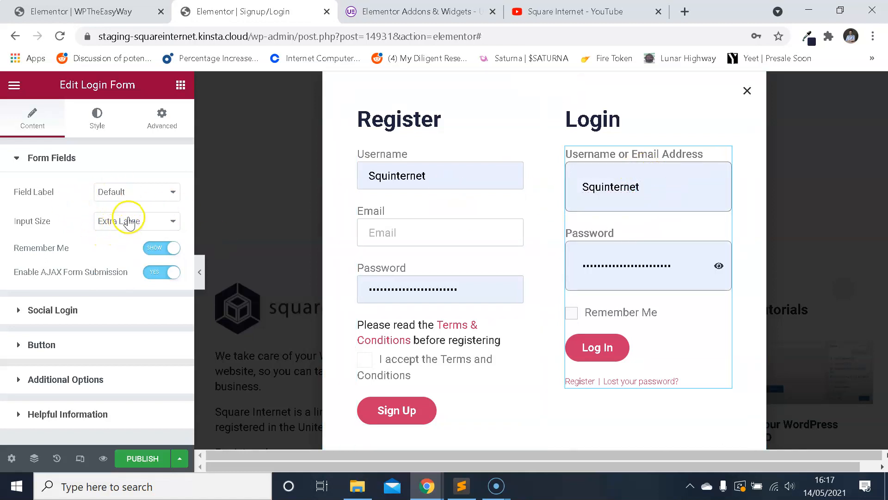
{"action": "left_click", "coordinate": [128, 218]}
{"action": "left_click", "coordinate": [136, 246]}
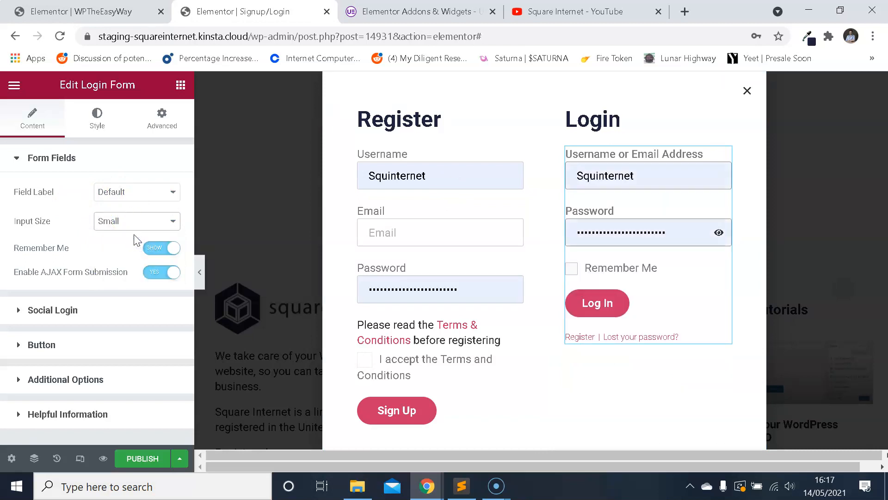
{"action": "left_click", "coordinate": [148, 220]}
{"action": "left_click", "coordinate": [148, 221]}
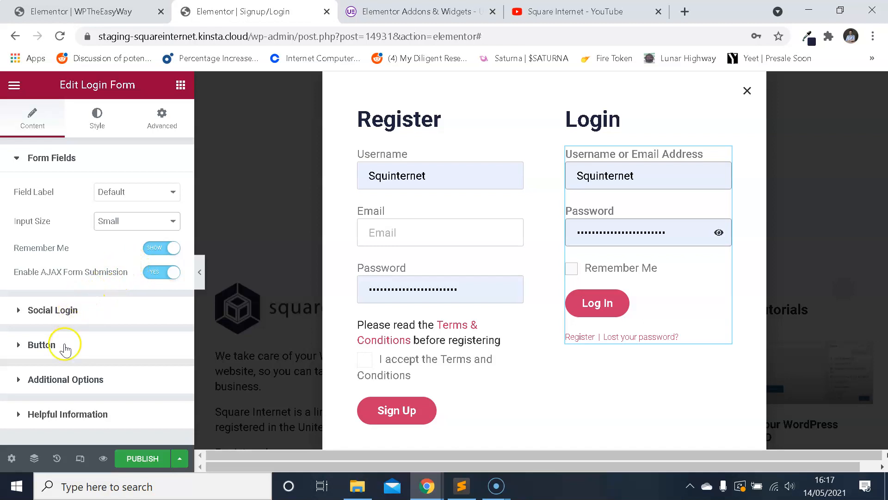
Step: Check the login button's text and size options, try its different alignments, and align the button left
{"action": "left_click", "coordinate": [63, 346]}
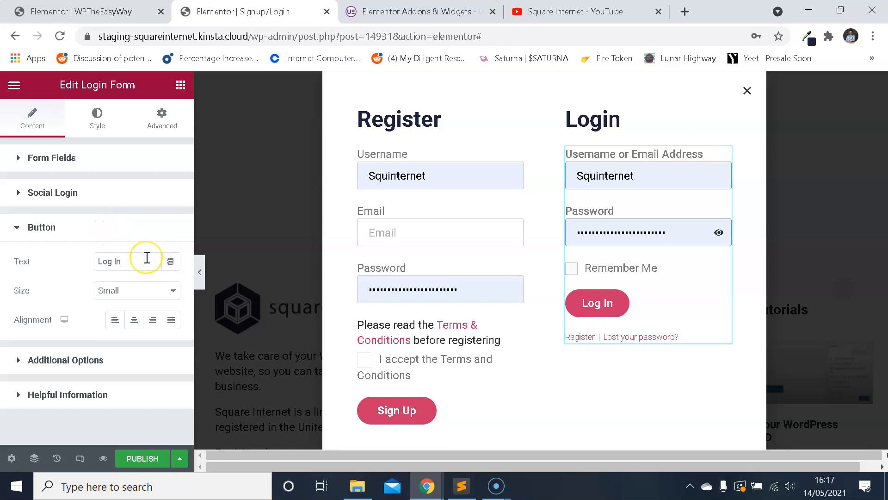
{"action": "left_click", "coordinate": [137, 296]}
{"action": "left_click", "coordinate": [145, 295]}
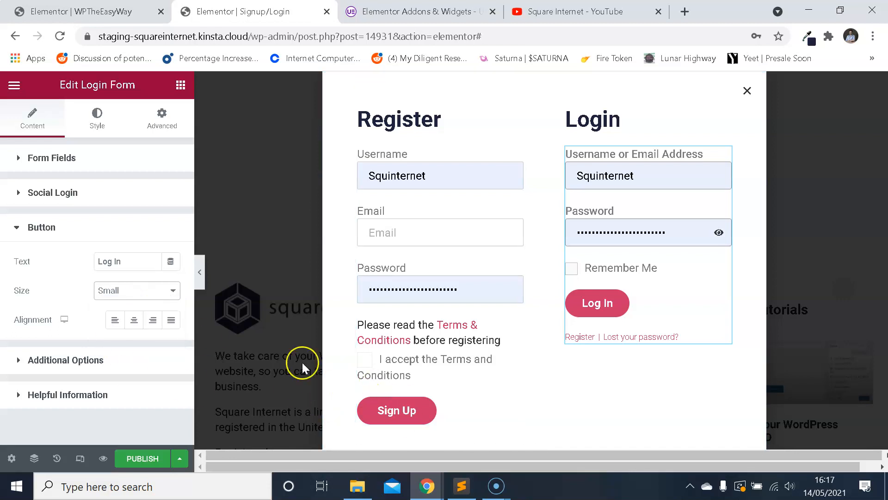
{"action": "left_click", "coordinate": [155, 324]}
{"action": "left_click", "coordinate": [152, 322]}
{"action": "left_click", "coordinate": [116, 321]}
{"action": "left_click", "coordinate": [139, 323]}
{"action": "left_click", "coordinate": [154, 320]}
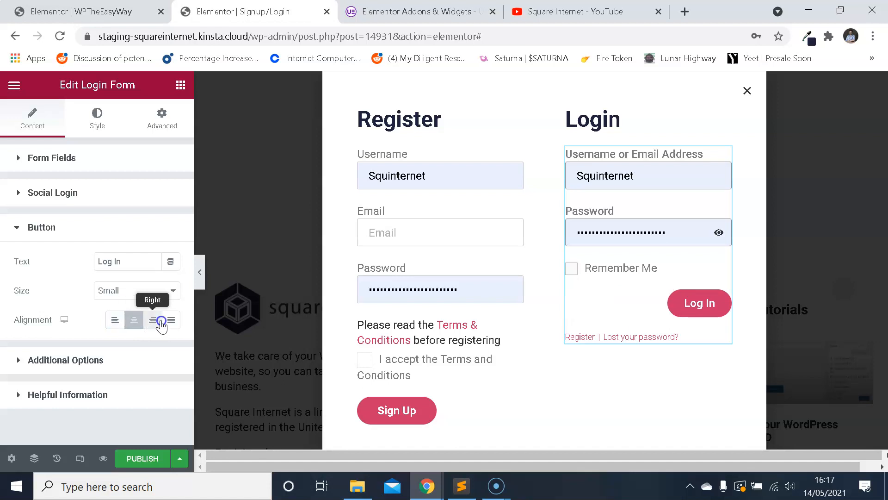
{"action": "left_click", "coordinate": [117, 321]}
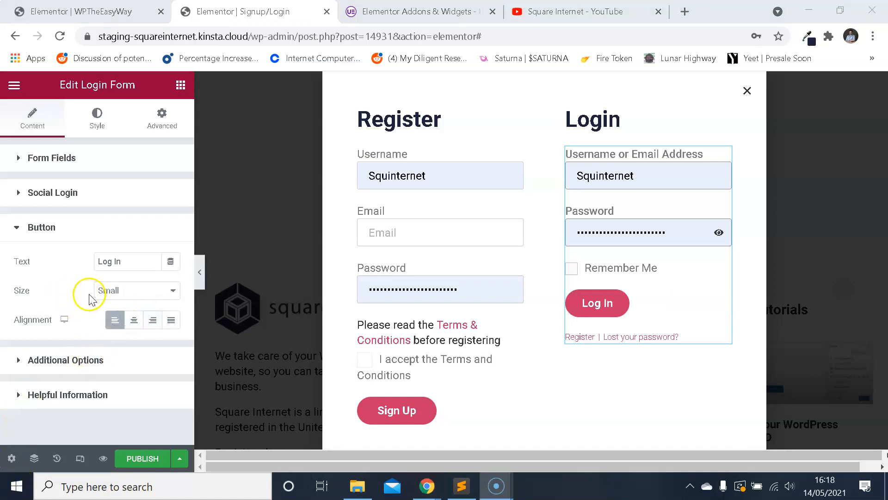
Step: Look over the login form's Additional Options, including the redirect, register link and lost-password settings
{"action": "left_click", "coordinate": [94, 361]}
{"action": "scroll", "coordinate": [115, 278], "scroll_direction": "down", "scroll_amount": 4}
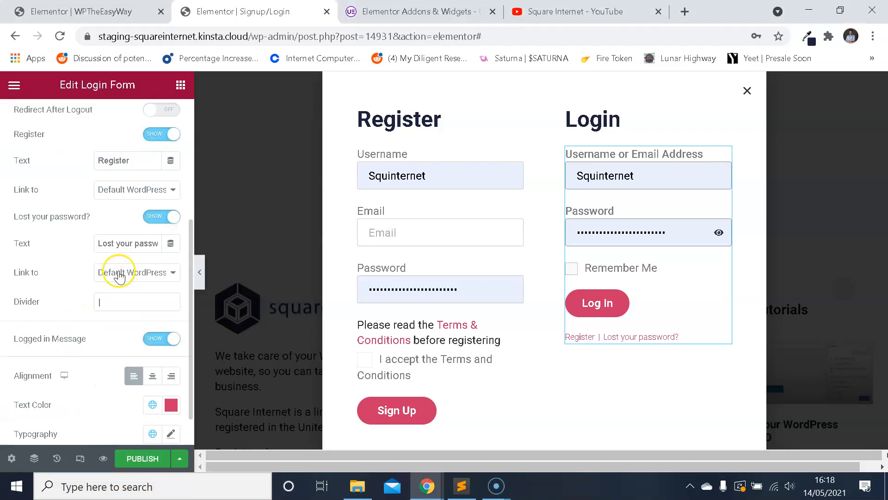
{"action": "scroll", "coordinate": [117, 274], "scroll_direction": "down", "scroll_amount": 1}
{"action": "scroll", "coordinate": [112, 274], "scroll_direction": "up", "scroll_amount": 4}
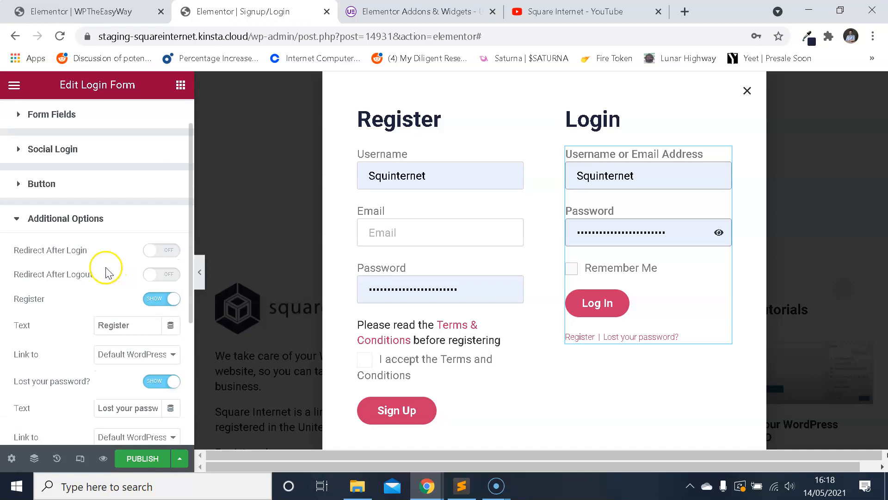
{"action": "scroll", "coordinate": [107, 275], "scroll_direction": "down", "scroll_amount": 2}
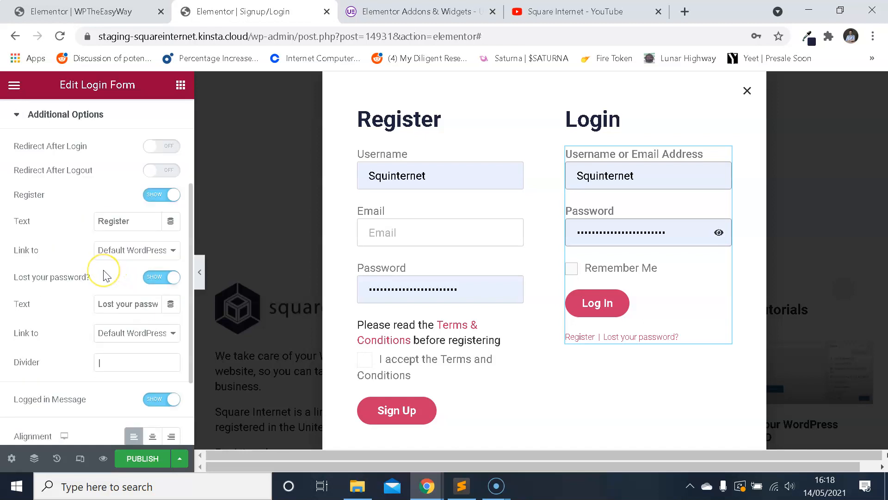
Step: Turn on Redirect After Login for the login form, examine its link field and domain note, and turn it off again
{"action": "left_click", "coordinate": [162, 146]}
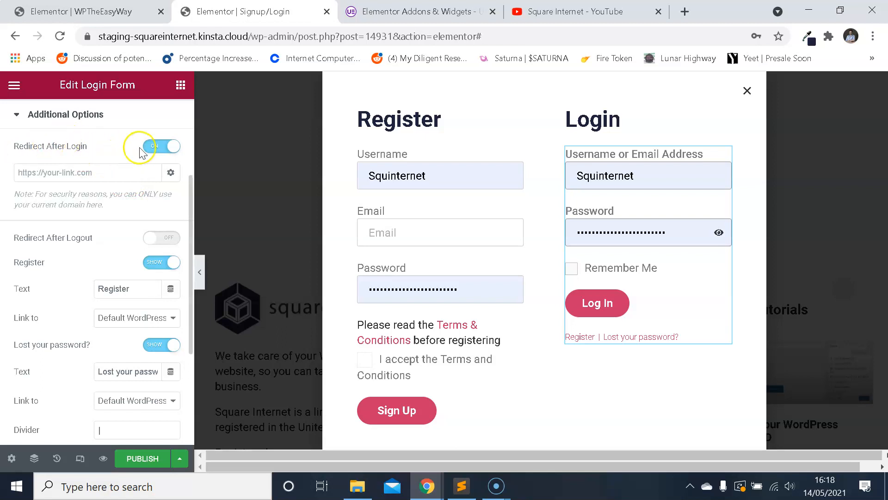
{"action": "left_click", "coordinate": [106, 172]}
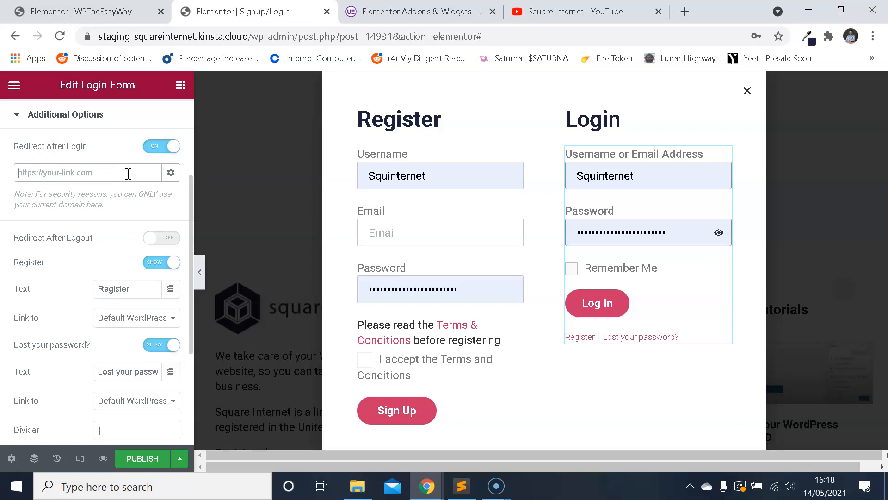
{"action": "left_click", "coordinate": [106, 175]}
{"action": "mouse_move", "coordinate": [105, 206]}
{"action": "left_mouse_down"}
{"action": "mouse_move", "coordinate": [44, 193]}
{"action": "mouse_move", "coordinate": [113, 194]}
{"action": "left_mouse_up"}
{"action": "left_click", "coordinate": [95, 206]}
{"action": "left_click", "coordinate": [159, 146]}
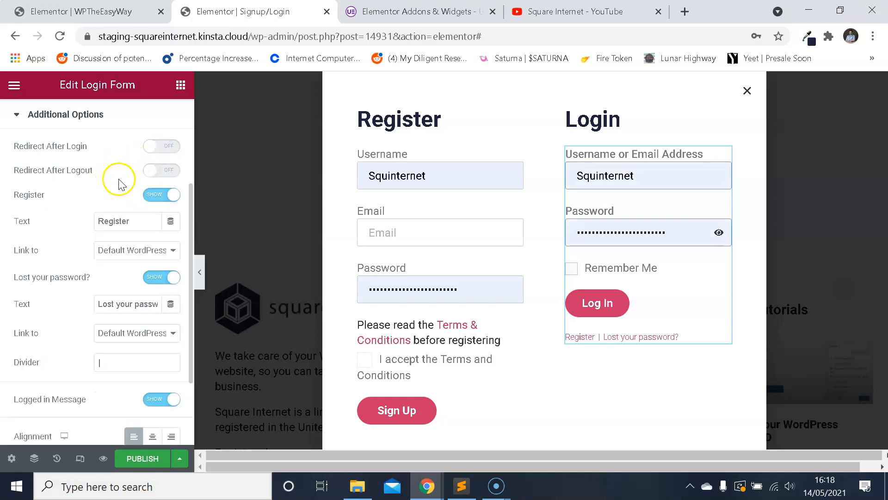
Step: Turn on Redirect After Logout for the login form and examine its link field and domain note
{"action": "left_click", "coordinate": [167, 171]}
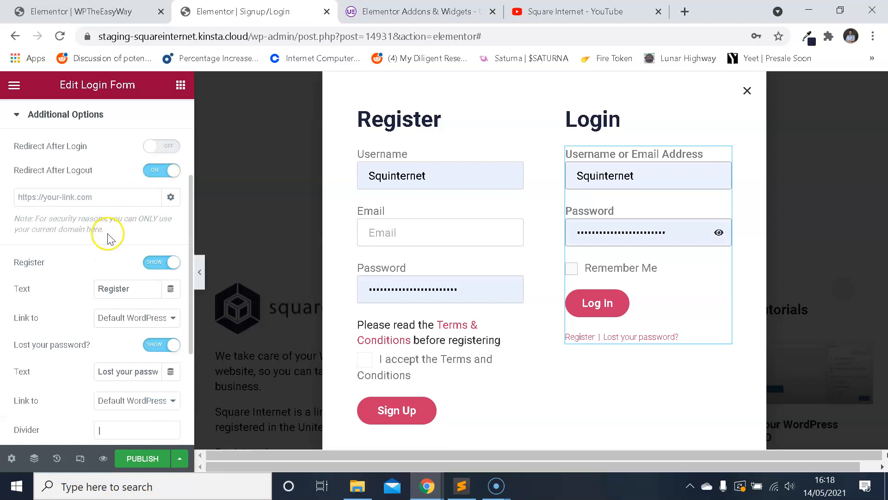
{"action": "mouse_move", "coordinate": [117, 228]}
{"action": "left_mouse_down"}
{"action": "mouse_move", "coordinate": [96, 219]}
{"action": "mouse_move", "coordinate": [84, 227]}
{"action": "mouse_move", "coordinate": [108, 227]}
{"action": "left_mouse_up"}
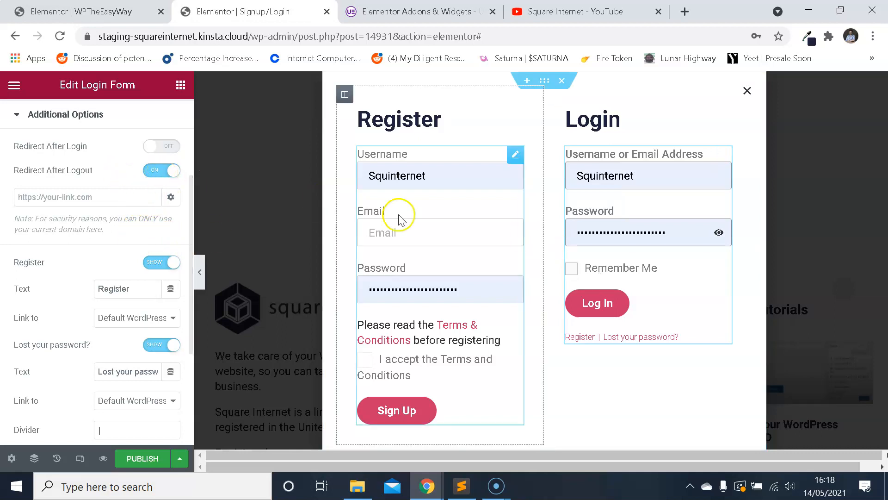
Step: Turn off Redirect After Logout for the login form, and hide the Register link and show it again
{"action": "left_click", "coordinate": [169, 178]}
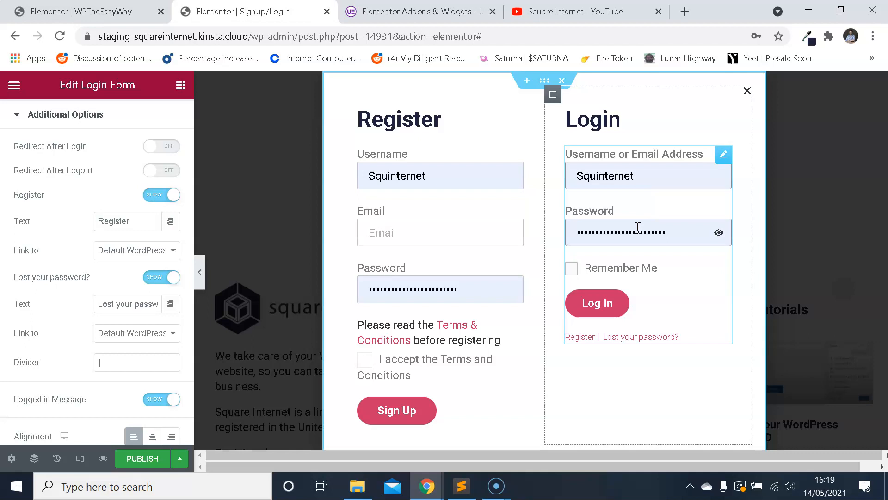
{"action": "left_click", "coordinate": [163, 195]}
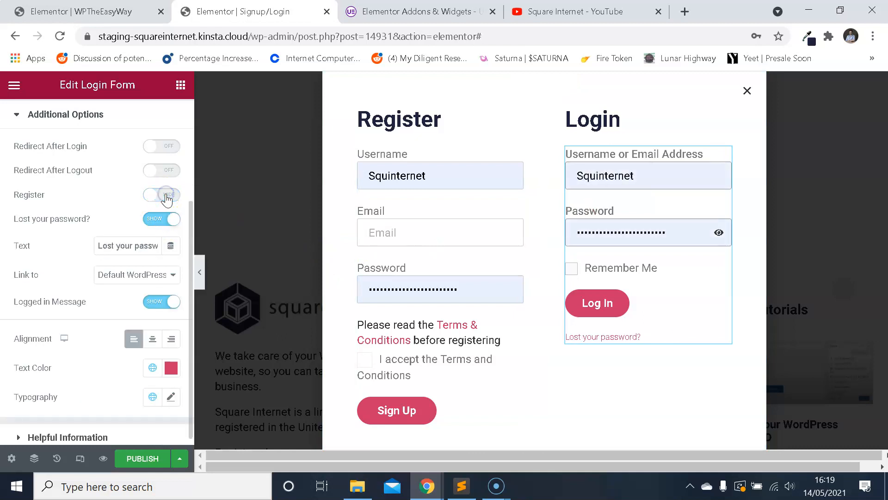
{"action": "left_click", "coordinate": [163, 195]}
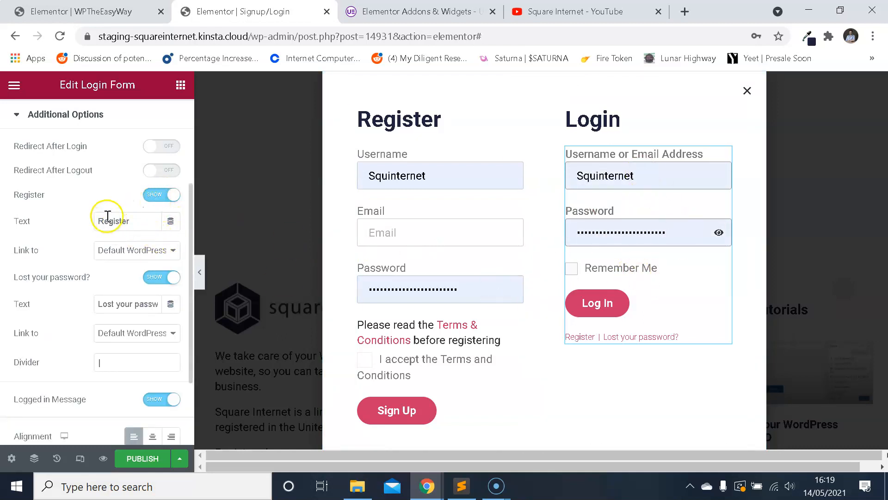
Step: Check the Register link's text and its Link to options, including Custom URL, keeping the default WordPress page
{"action": "left_click_drag", "start_coordinate": [147, 218], "coordinate": [99, 217]}
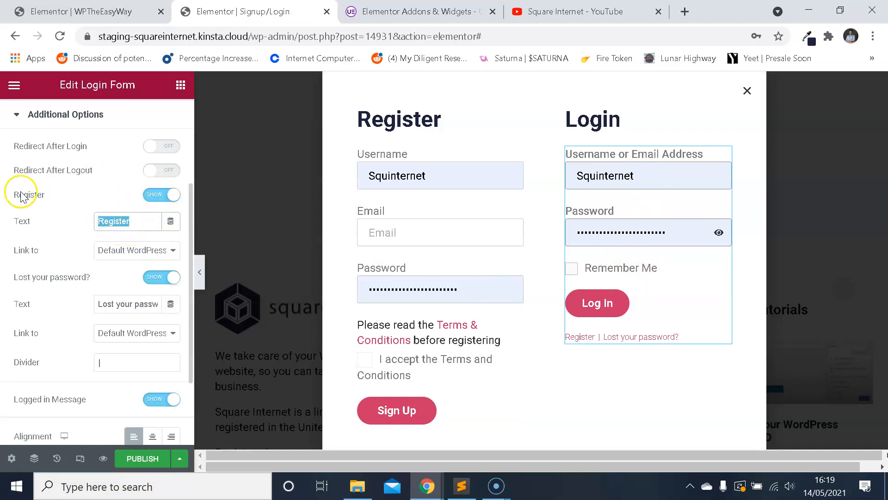
{"action": "left_click", "coordinate": [140, 253]}
{"action": "left_click", "coordinate": [142, 255]}
{"action": "left_click", "coordinate": [143, 251]}
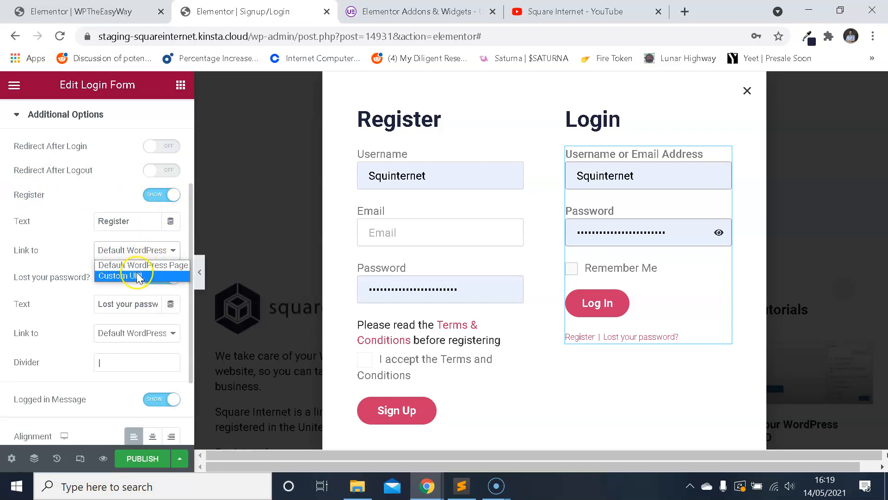
{"action": "left_click", "coordinate": [150, 249]}
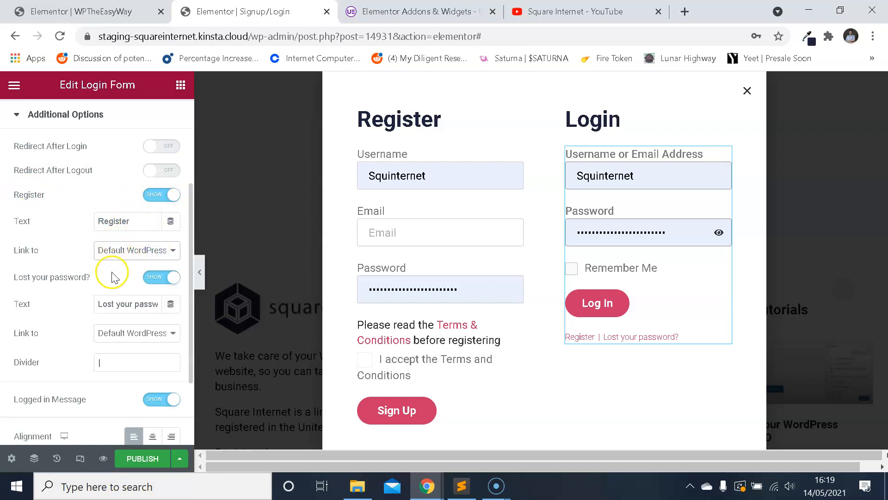
Step: Hide the lost-password link, show it again, and check its Link to options
{"action": "scroll", "coordinate": [134, 264], "scroll_direction": "down", "scroll_amount": 2}
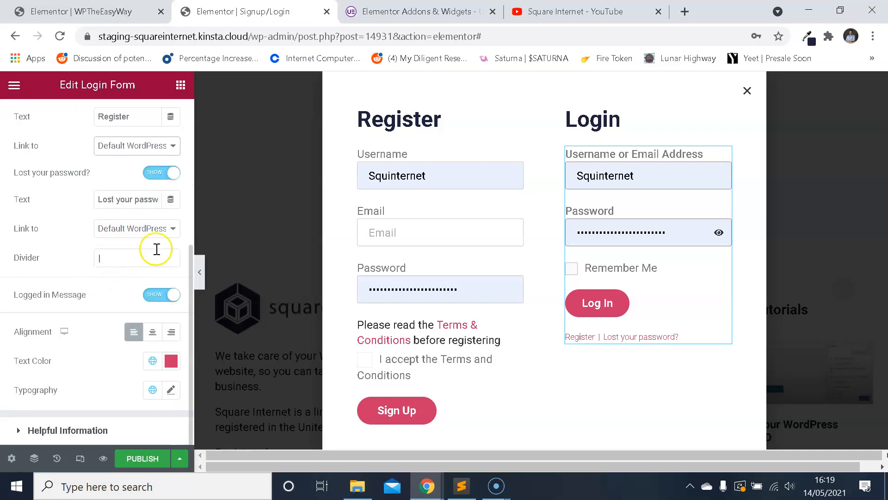
{"action": "left_click", "coordinate": [170, 175]}
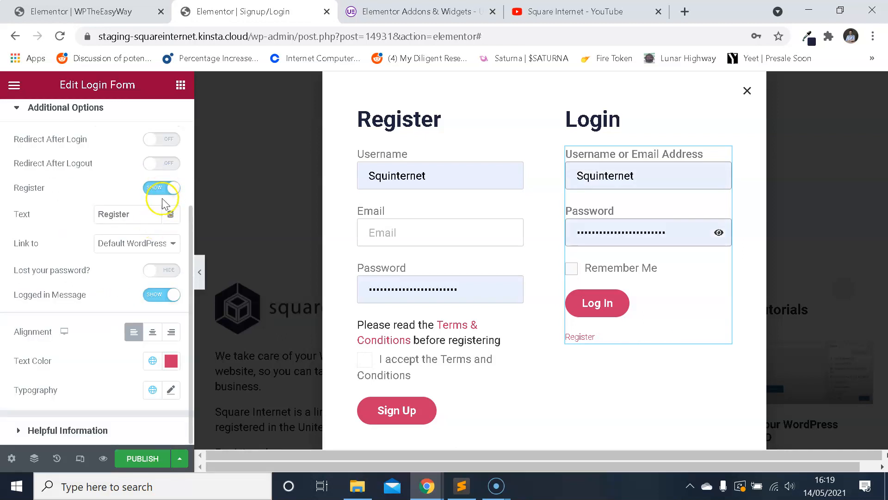
{"action": "left_click", "coordinate": [163, 270]}
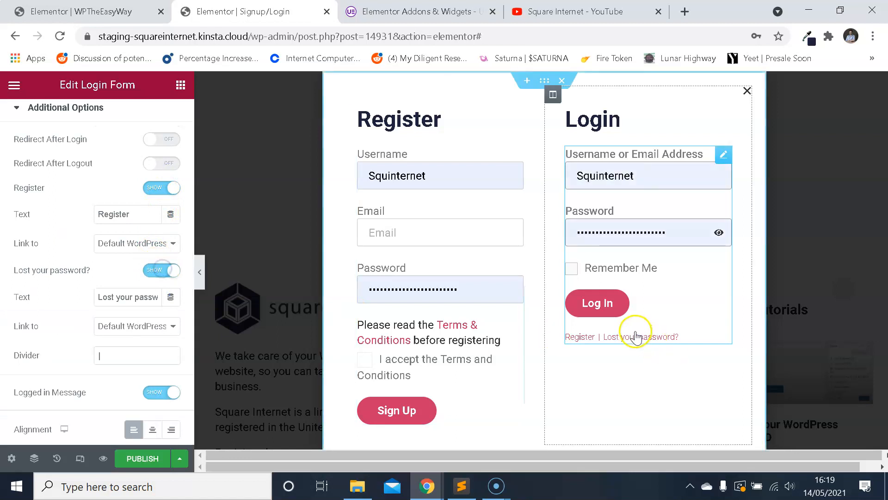
{"action": "scroll", "coordinate": [158, 248], "scroll_direction": "down", "scroll_amount": 2}
{"action": "left_click", "coordinate": [156, 231]}
{"action": "left_click", "coordinate": [159, 231]}
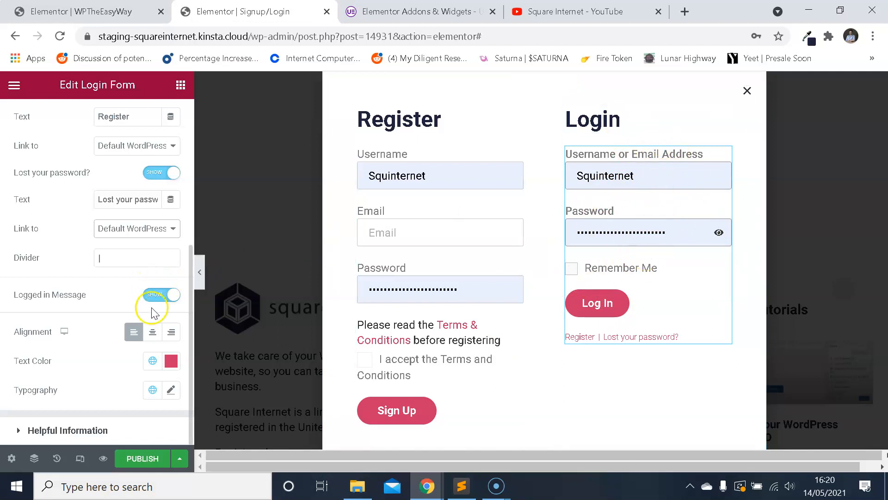
Step: Try center and right alignment for the register and lost-password links, and return them to left alignment
{"action": "left_click", "coordinate": [154, 333]}
{"action": "left_click", "coordinate": [172, 331]}
{"action": "left_click", "coordinate": [135, 332]}
{"action": "left_click", "coordinate": [145, 331]}
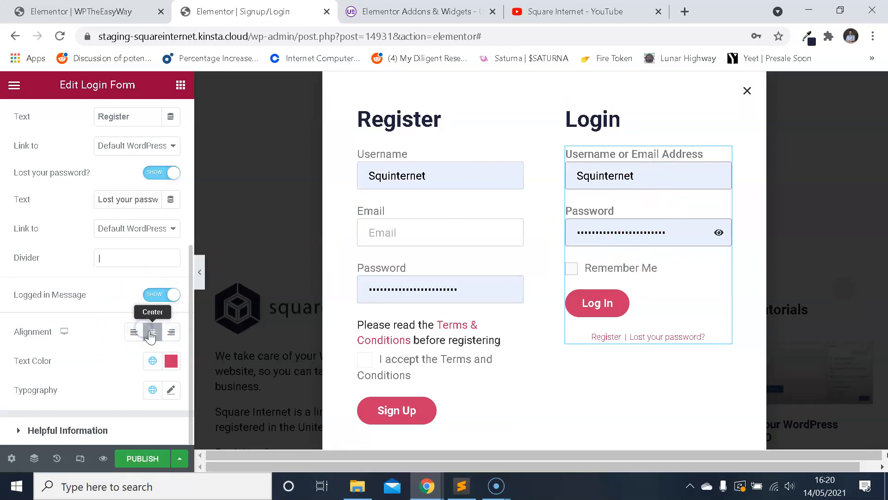
{"action": "left_click", "coordinate": [134, 331]}
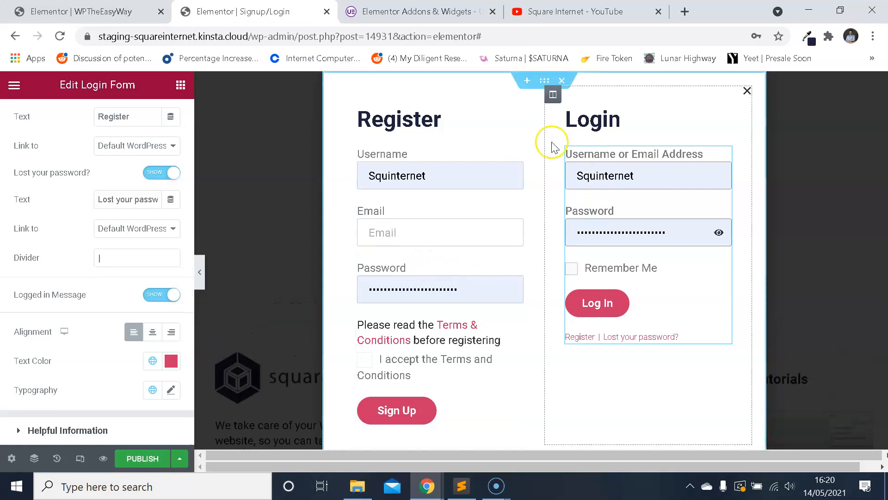
Step: Look over the popup's two forms and the login form's Additional Options once more
{"action": "scroll", "coordinate": [653, 355], "scroll_direction": "up", "scroll_amount": 1}
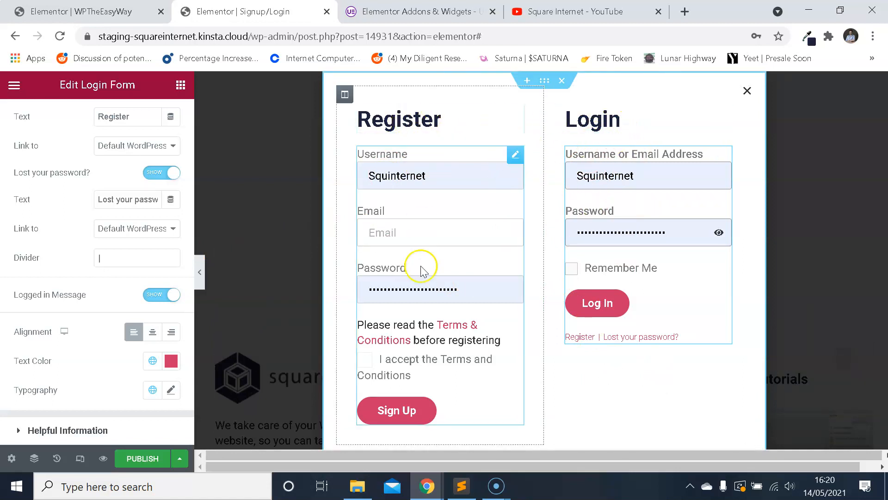
{"action": "scroll", "coordinate": [621, 261], "scroll_direction": "up", "scroll_amount": 3}
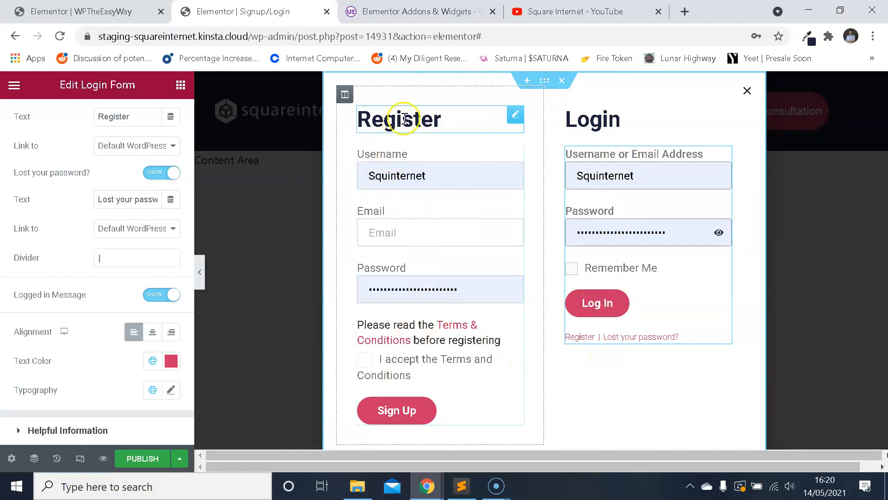
{"action": "scroll", "coordinate": [58, 238], "scroll_direction": "up", "scroll_amount": 4}
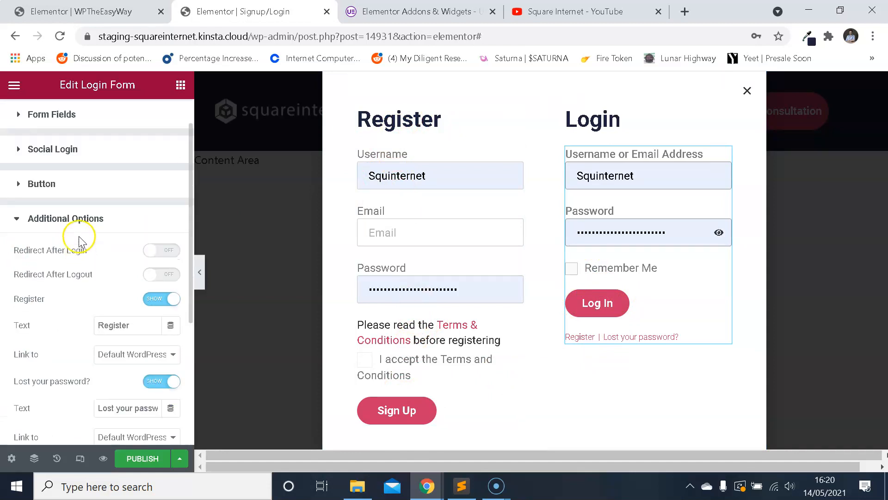
{"action": "scroll", "coordinate": [77, 226], "scroll_direction": "down", "scroll_amount": 2}
{"action": "scroll", "coordinate": [70, 222], "scroll_direction": "up", "scroll_amount": 3}
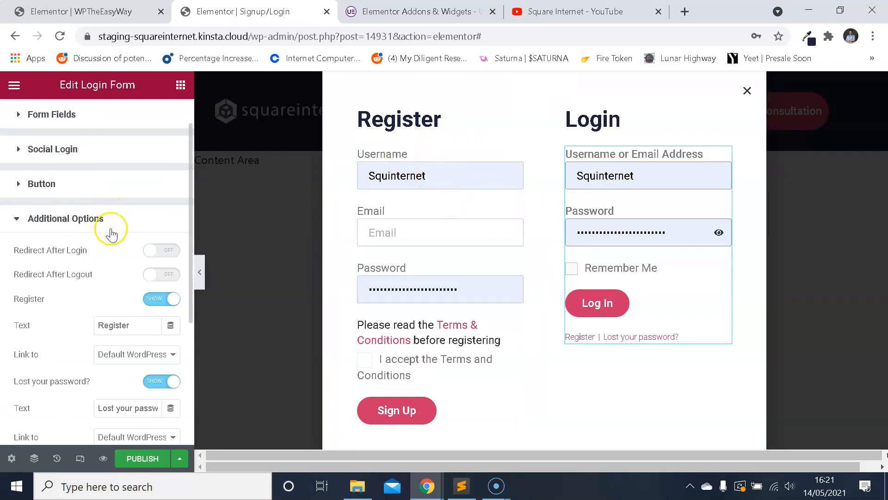
{"action": "scroll", "coordinate": [118, 243], "scroll_direction": "down", "scroll_amount": 4}
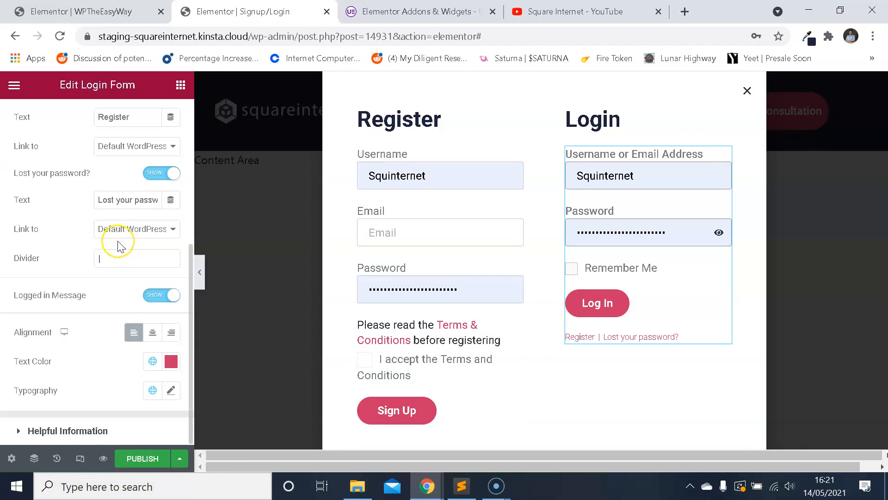
{"action": "scroll", "coordinate": [119, 245], "scroll_direction": "up", "scroll_amount": 4}
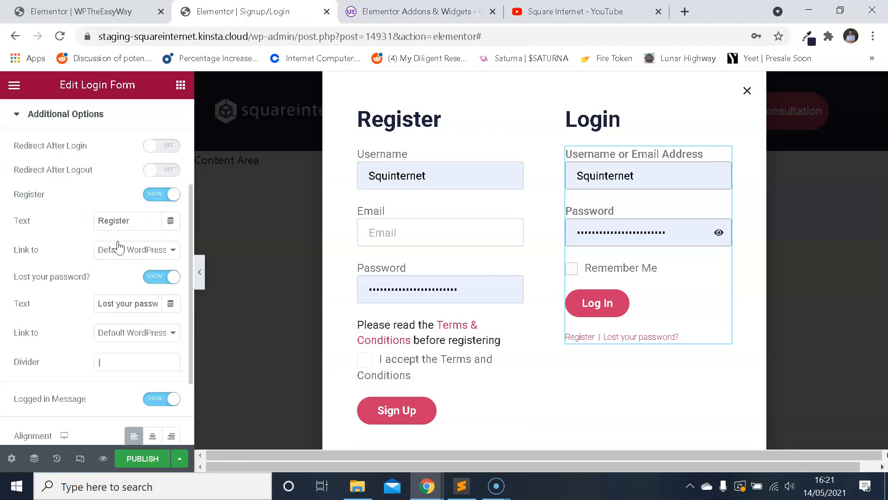
Step: Start publishing the popup and add a display condition that includes the Entire Site
{"action": "left_click", "coordinate": [147, 461]}
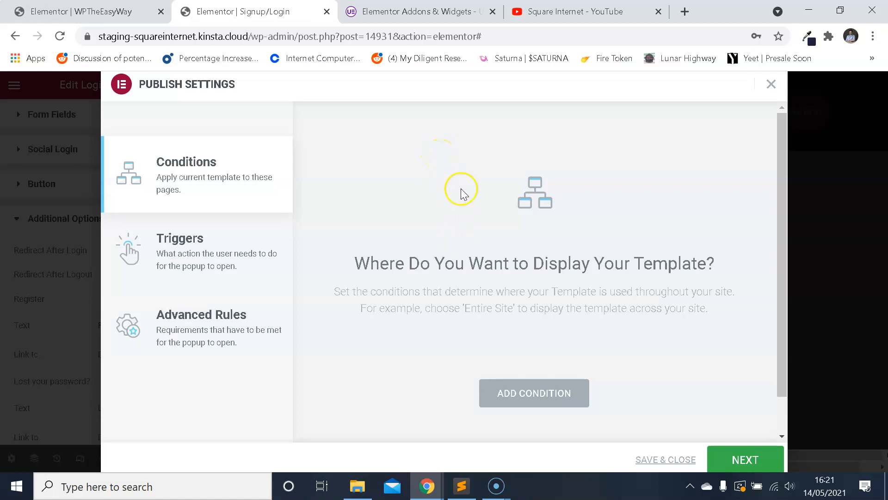
{"action": "left_click", "coordinate": [544, 395]}
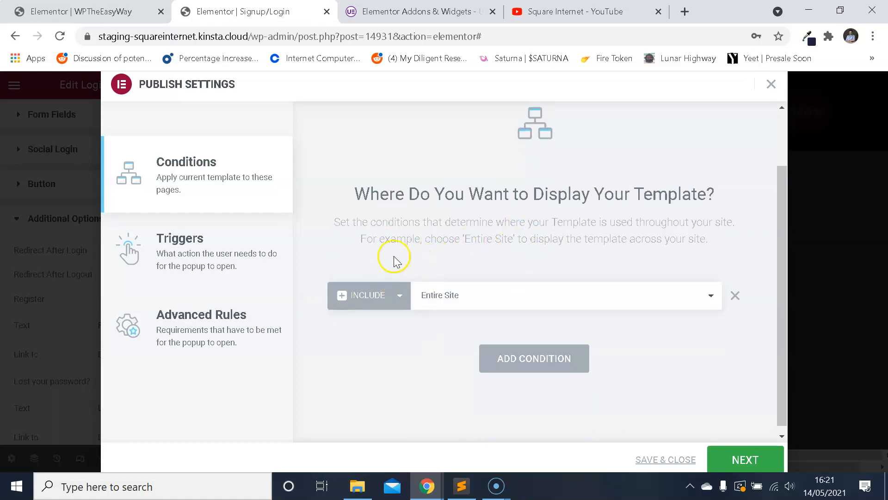
Step: Examine the popup's available triggers and advanced rules, and return to its display conditions
{"action": "left_click", "coordinate": [216, 241]}
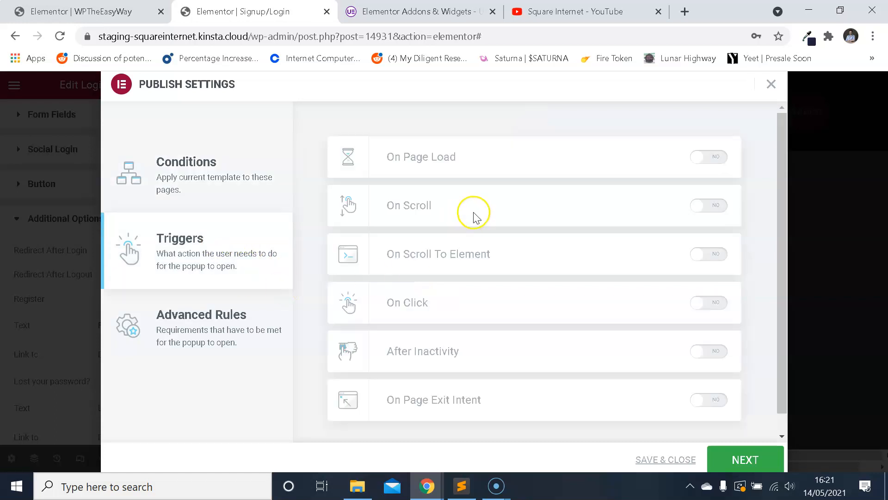
{"action": "left_click", "coordinate": [219, 324]}
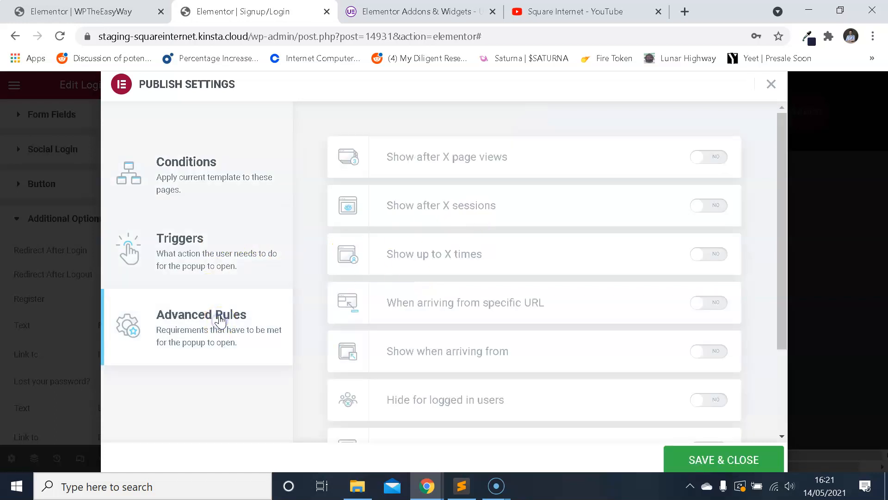
{"action": "scroll", "coordinate": [457, 297], "scroll_direction": "down", "scroll_amount": 3}
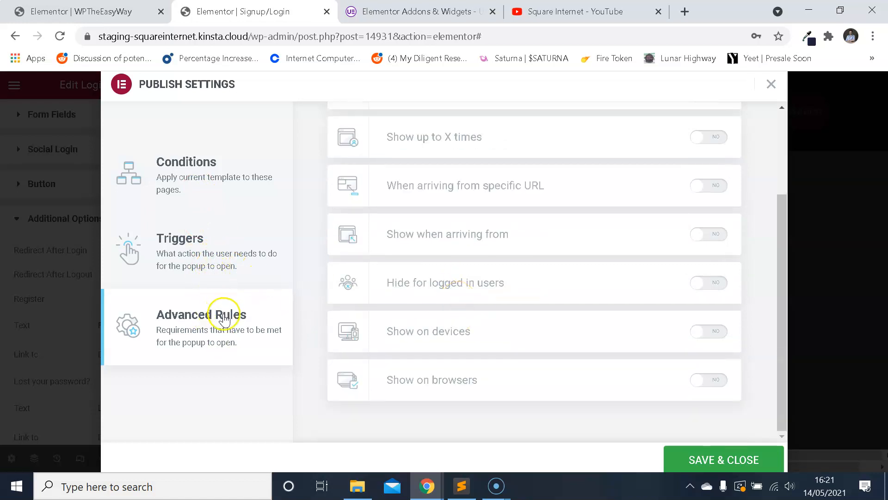
{"action": "left_click", "coordinate": [226, 256]}
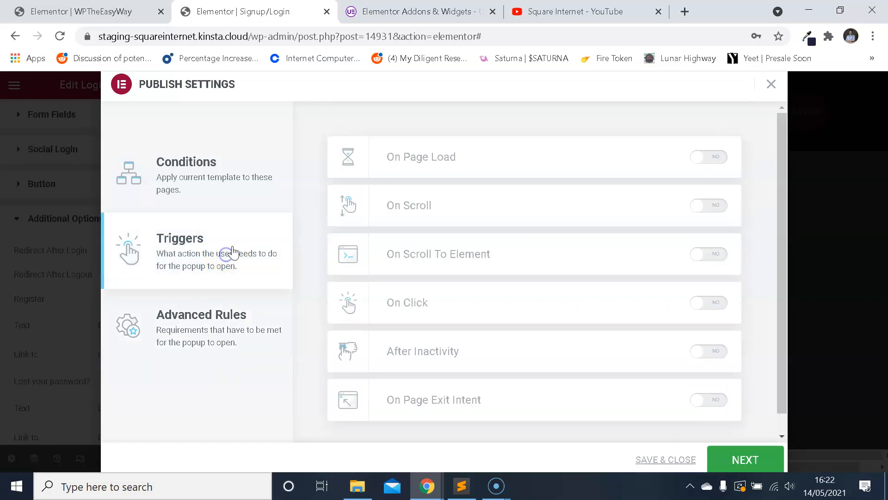
{"action": "left_click", "coordinate": [224, 317]}
{"action": "left_click", "coordinate": [216, 183]}
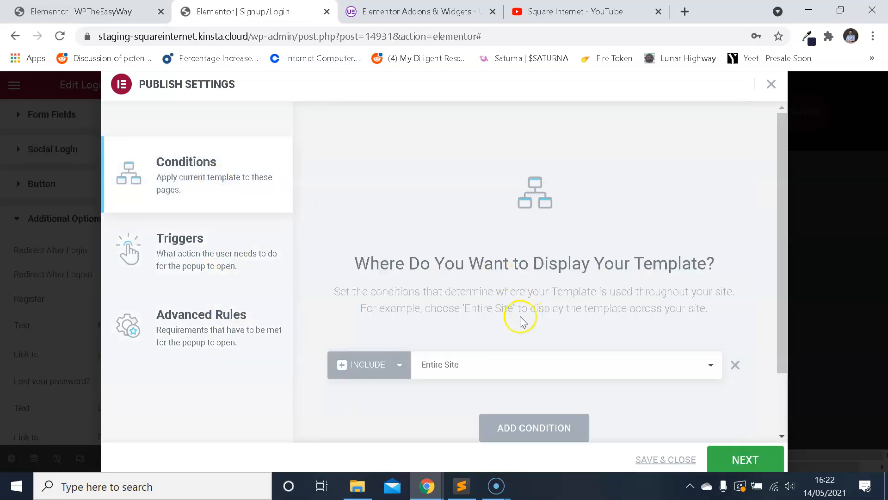
Step: Pass through the triggers and advanced rules without enabling any, and save and close the publish settings
{"action": "left_click", "coordinate": [756, 460]}
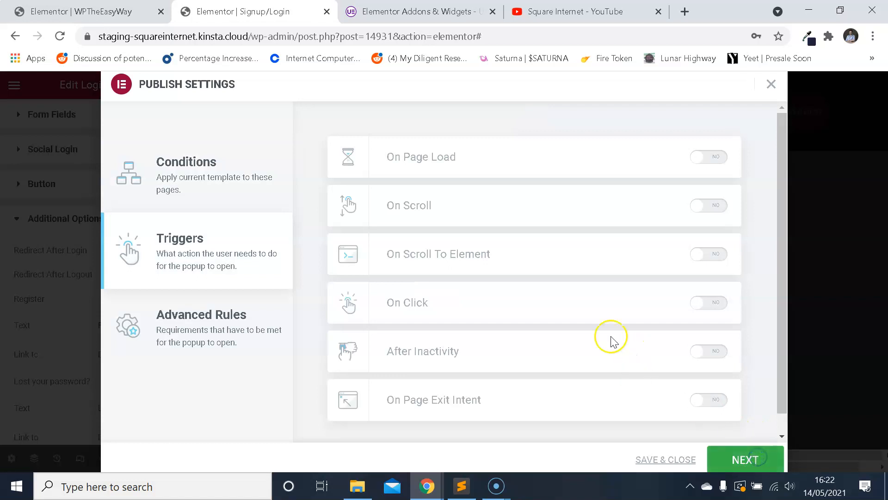
{"action": "left_click", "coordinate": [199, 320]}
{"action": "left_click", "coordinate": [694, 459]}
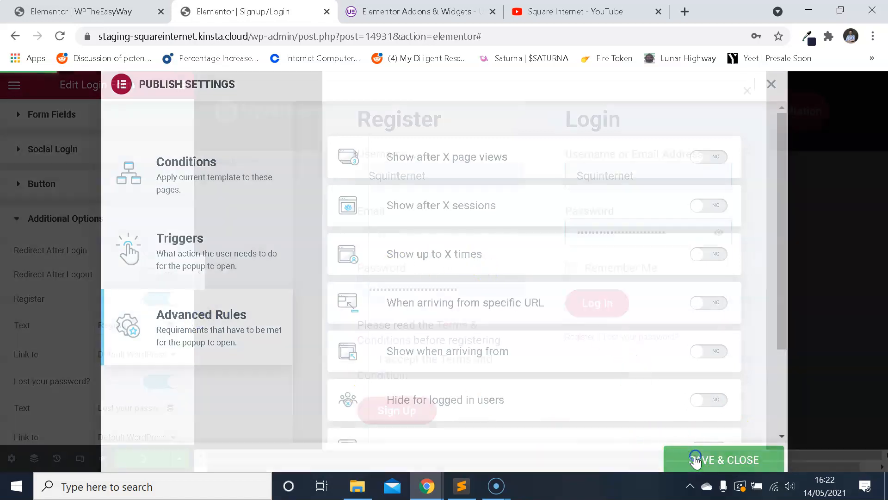
Step: Open the Popup Settings and look over the layout and advanced options, including Open By Selector
{"action": "left_click", "coordinate": [14, 458]}
{"action": "scroll", "coordinate": [96, 288], "scroll_direction": "down", "scroll_amount": 3}
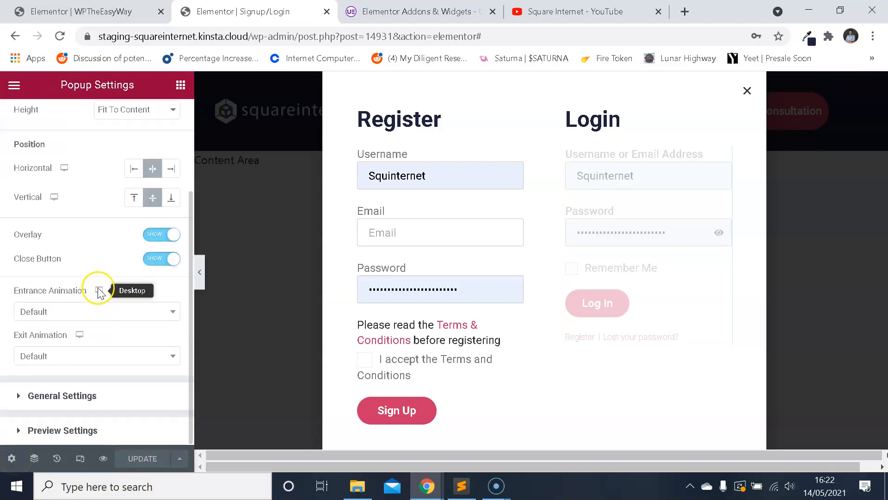
{"action": "scroll", "coordinate": [99, 297], "scroll_direction": "up", "scroll_amount": 3}
{"action": "left_click", "coordinate": [165, 119]}
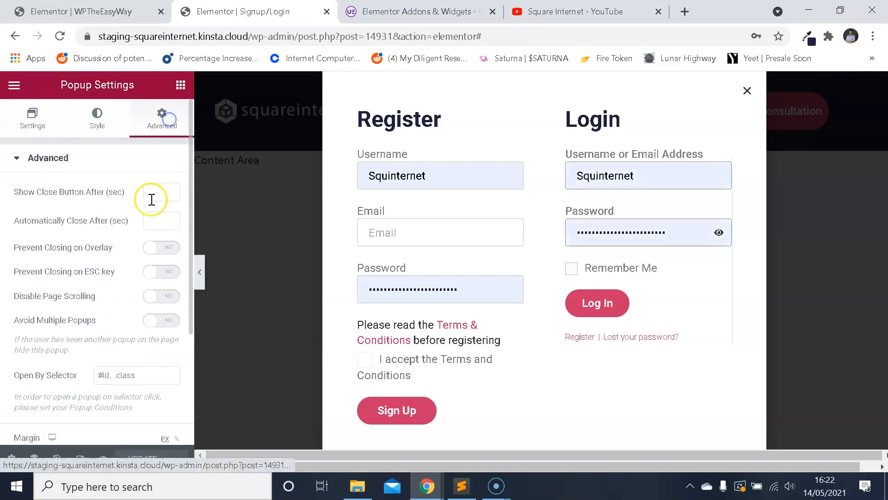
{"action": "scroll", "coordinate": [123, 236], "scroll_direction": "down", "scroll_amount": 4}
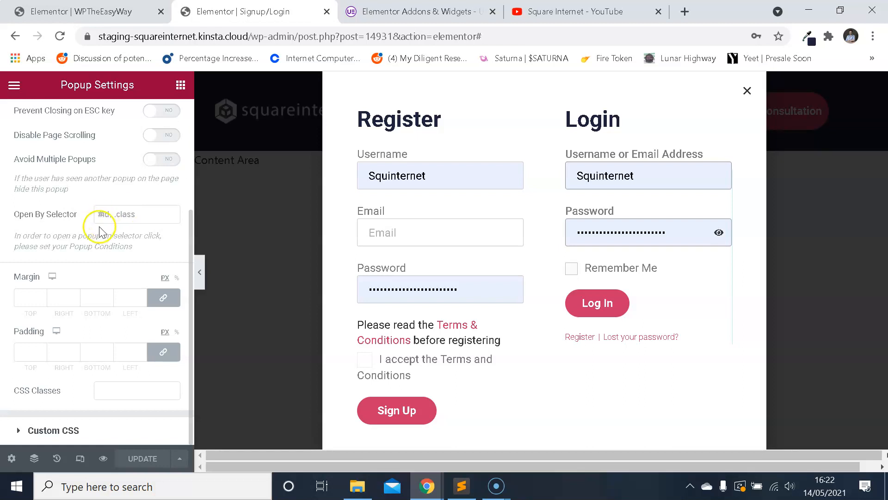
{"action": "scroll", "coordinate": [102, 222], "scroll_direction": "up", "scroll_amount": 4}
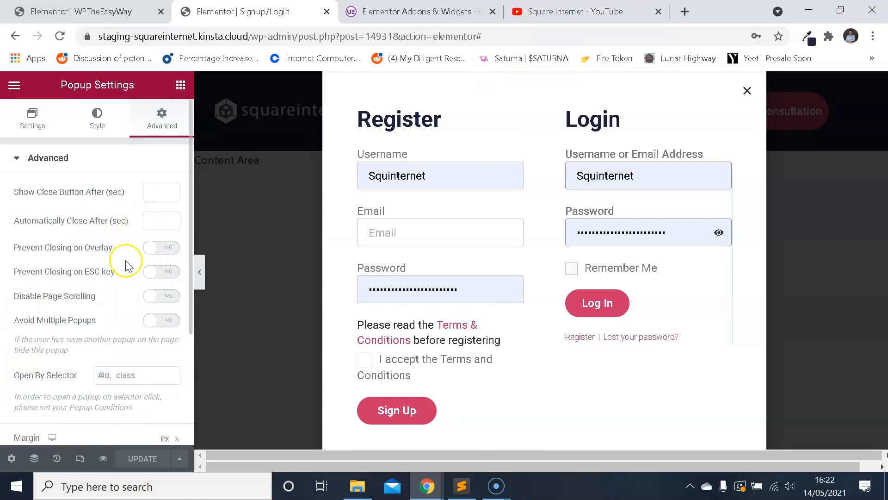
Step: Open the section's settings for comparison, and reopen the Popup Settings to view the layout options
{"action": "left_click_drag", "start_coordinate": [135, 85], "coordinate": [67, 82]}
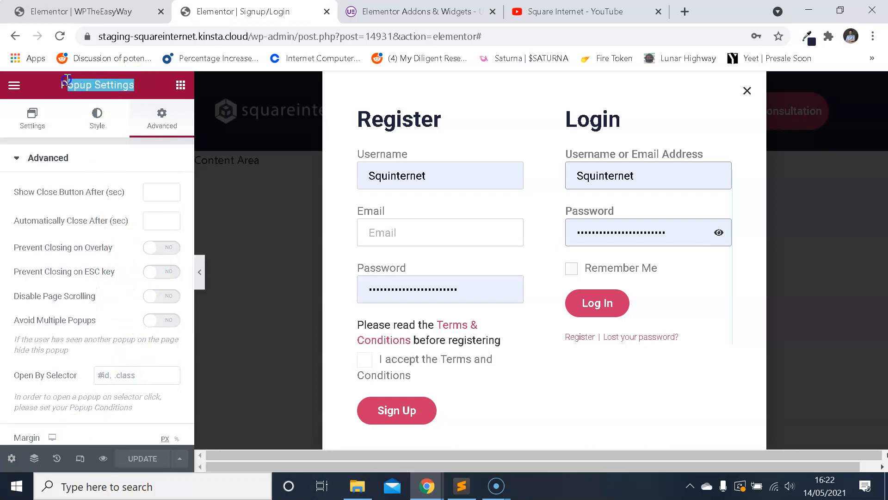
{"action": "left_click", "coordinate": [544, 82]}
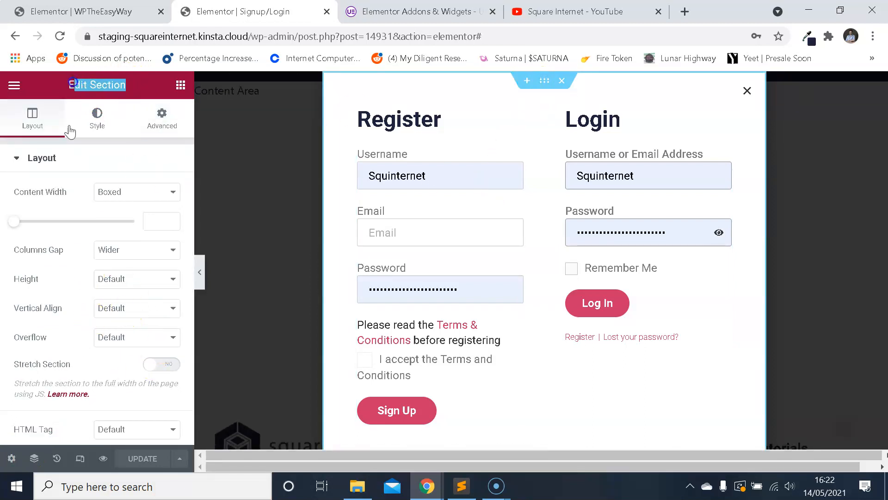
{"action": "left_click", "coordinate": [11, 458]}
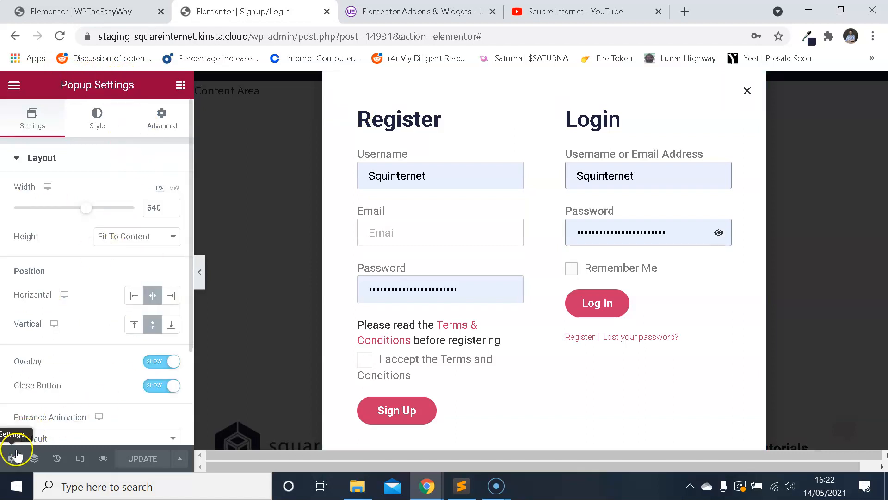
{"action": "scroll", "coordinate": [109, 277], "scroll_direction": "down", "scroll_amount": 4}
{"action": "scroll", "coordinate": [139, 195], "scroll_direction": "up", "scroll_amount": 4}
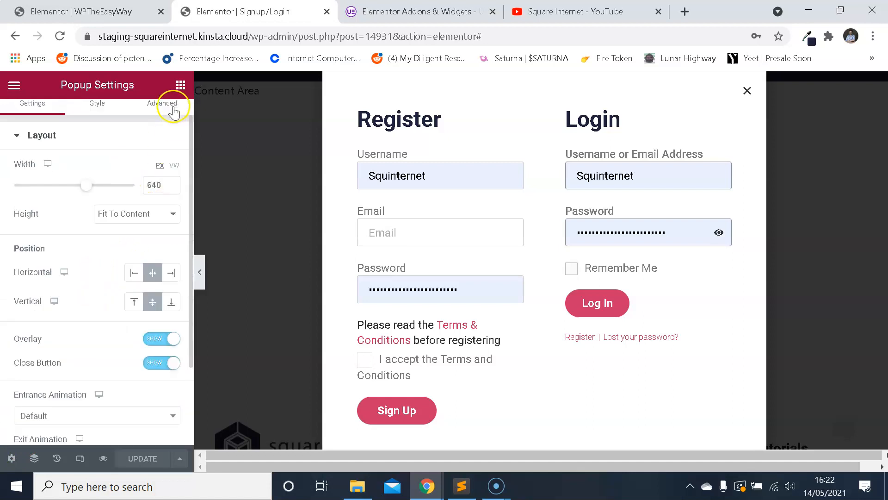
Step: Set the popup's advanced Open By Selector option to .break-free and update the popup
{"action": "left_click", "coordinate": [163, 123]}
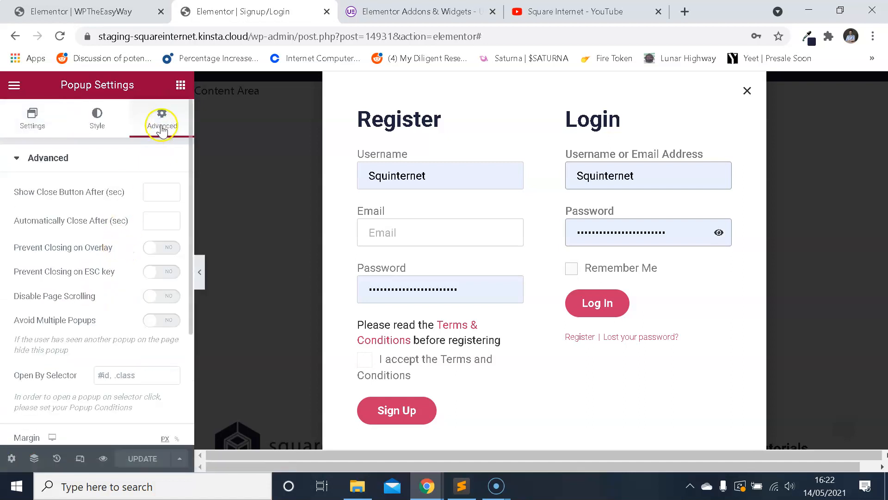
{"action": "left_click_drag", "start_coordinate": [78, 376], "coordinate": [13, 403]}
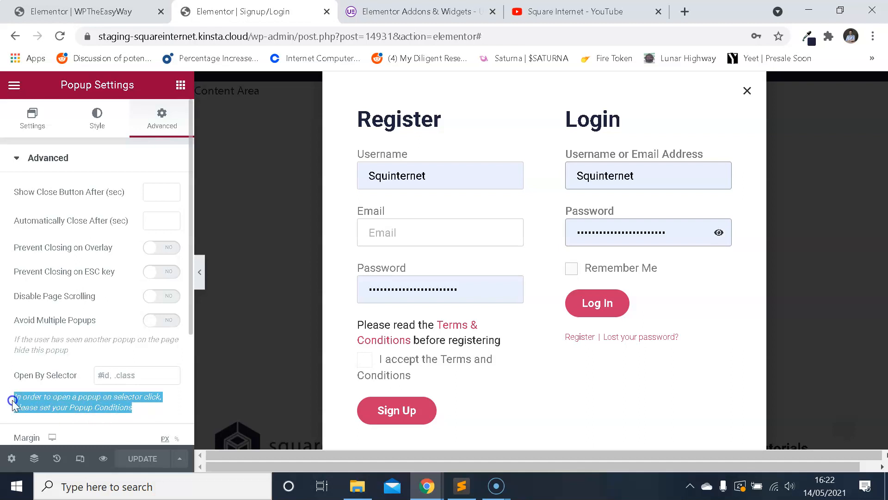
{"action": "left_click", "coordinate": [68, 394]}
{"action": "left_click", "coordinate": [122, 374]}
{"action": "type", "text": ".break-f"}
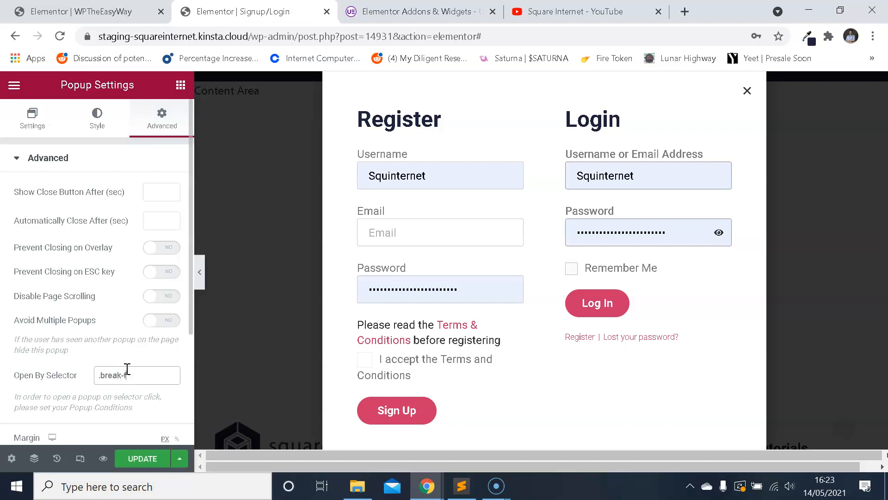
{"action": "type", "text": "ree"}
{"action": "left_click", "coordinate": [152, 459]}
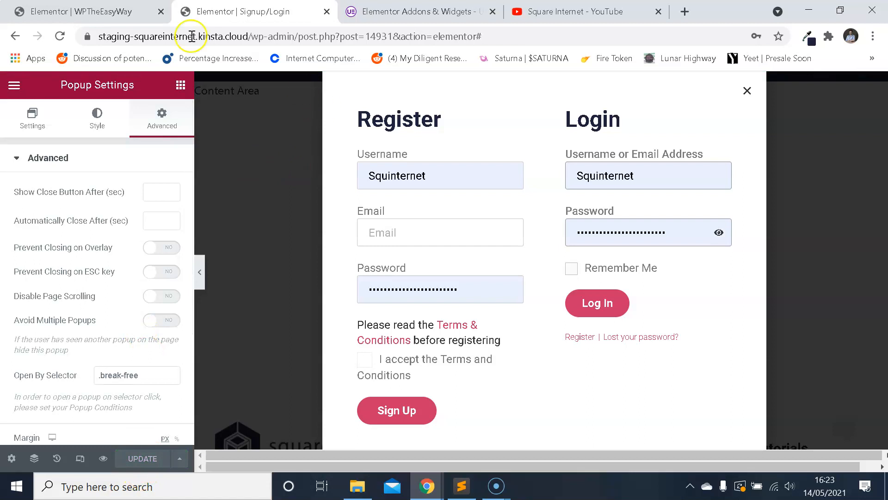
Step: In the WPTheEasyWay browser tab, load the site's WordPress dashboard and open the Menus page
{"action": "left_click", "coordinate": [123, 11]}
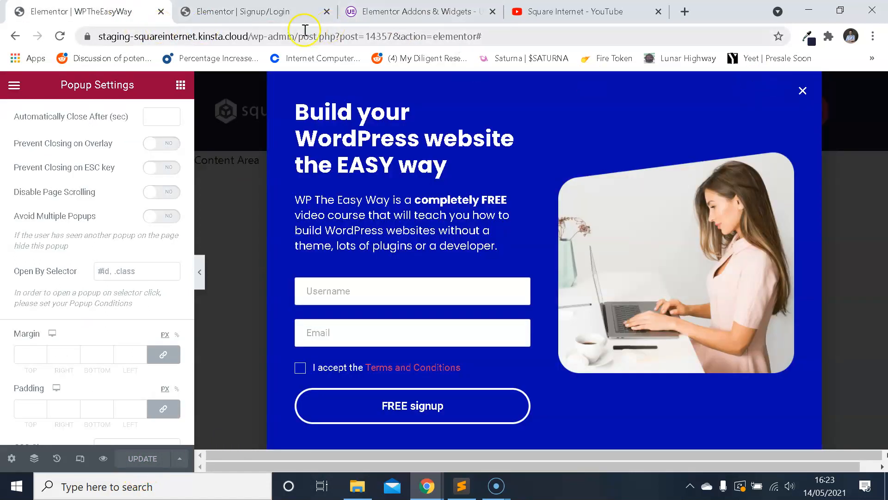
{"action": "left_click", "coordinate": [285, 37]}
{"action": "left_click_drag", "start_coordinate": [513, 37], "coordinate": [332, 38]}
{"action": "key", "text": "BackSpace"}
{"action": "key", "text": "Return"}
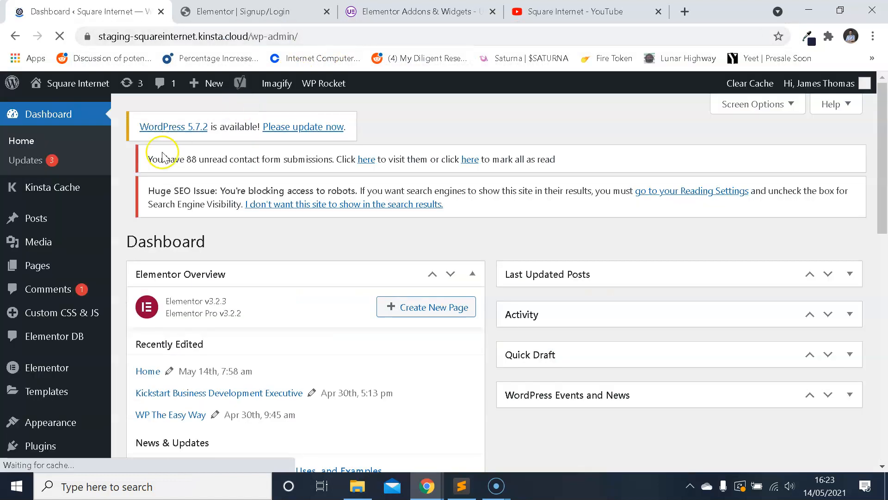
{"action": "scroll", "coordinate": [32, 296], "scroll_direction": "down", "scroll_amount": 2}
{"action": "mouse_move", "coordinate": [63, 353]}
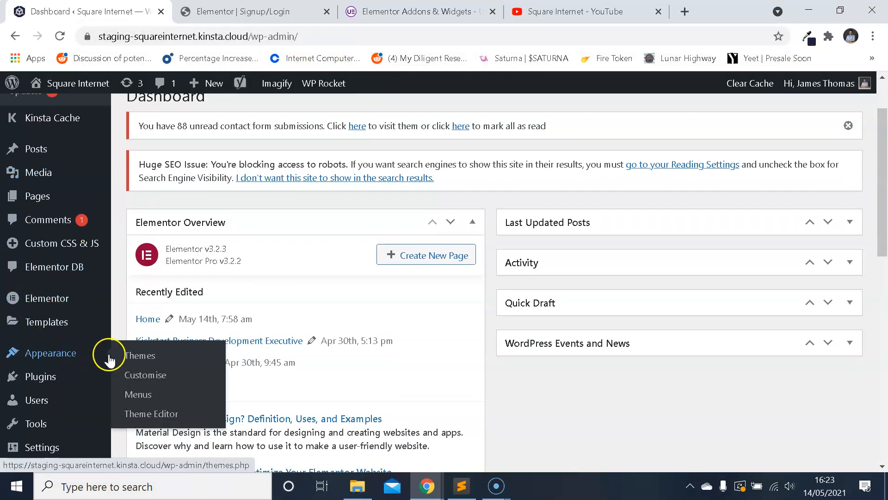
{"action": "left_click", "coordinate": [138, 394]}
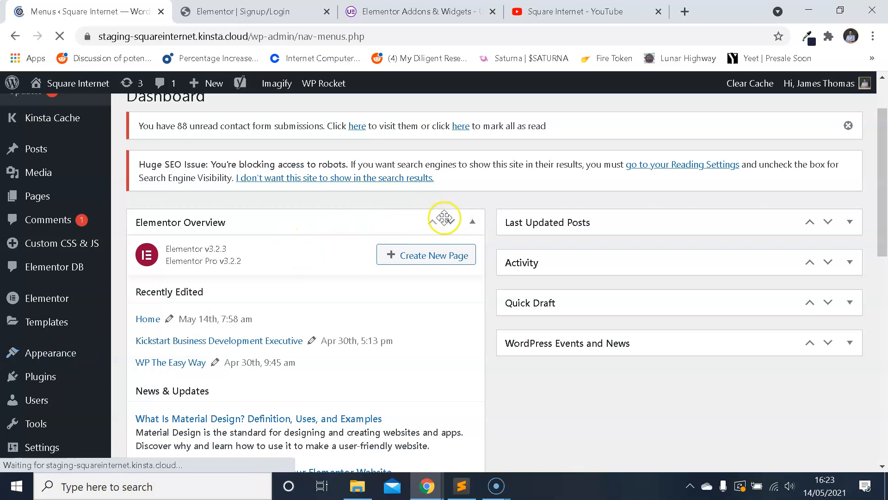
Step: Remove the existing Signup/Login custom link from the Main Menu
{"action": "scroll", "coordinate": [481, 203], "scroll_direction": "down", "scroll_amount": 10}
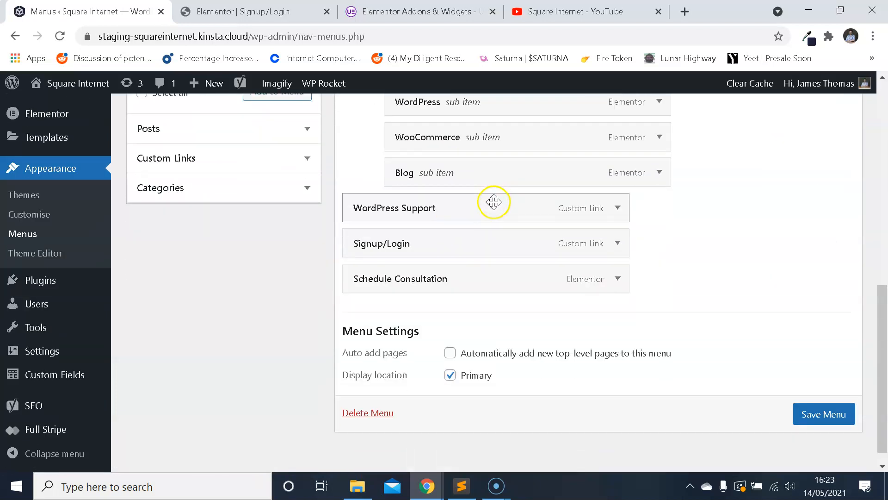
{"action": "left_click", "coordinate": [617, 243]}
{"action": "scroll", "coordinate": [396, 381], "scroll_direction": "down", "scroll_amount": 2}
{"action": "left_click", "coordinate": [366, 354]}
Step: Add a custom link to the Main Menu with the URL # and the link text Signup/Login
{"action": "scroll", "coordinate": [375, 353], "scroll_direction": "up", "scroll_amount": 7}
{"action": "scroll", "coordinate": [222, 236], "scroll_direction": "down", "scroll_amount": 3}
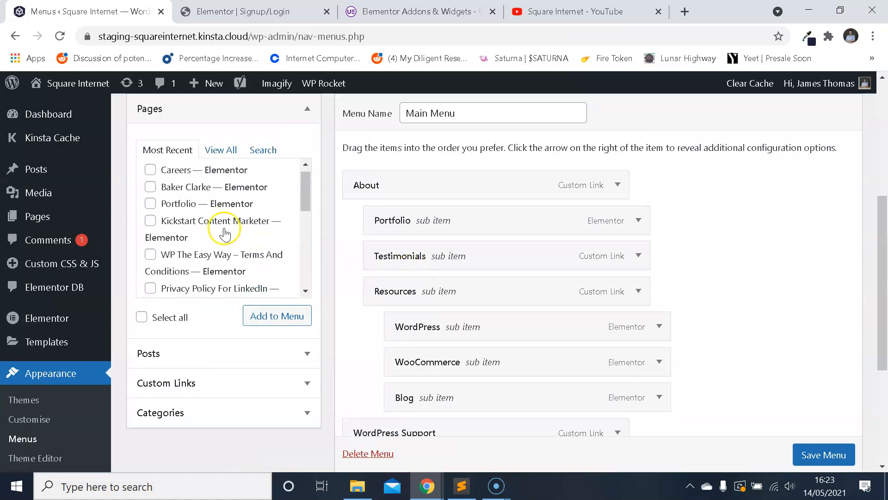
{"action": "left_click", "coordinate": [209, 394]}
{"action": "left_click", "coordinate": [231, 245]}
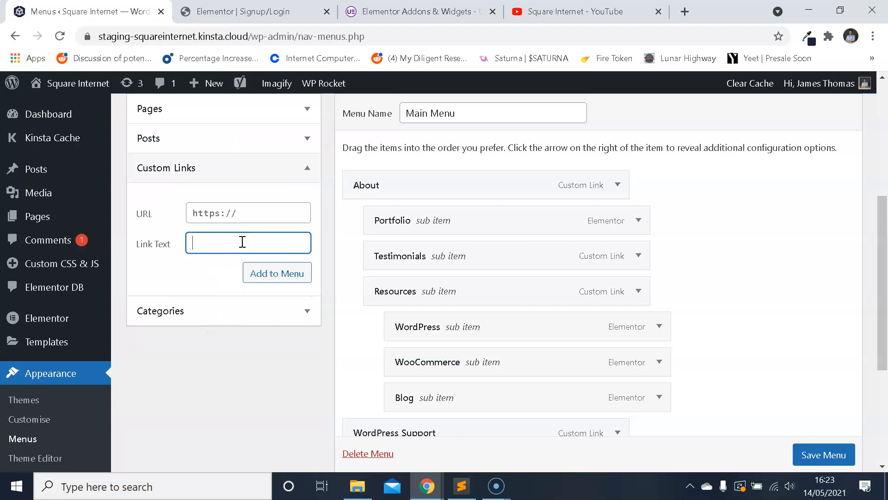
{"action": "type", "text": "Signup/Login"}
{"action": "key", "text": "ctrl+a"}
{"action": "type", "text": "Re"}
{"action": "key", "text": "ctrl+a"}
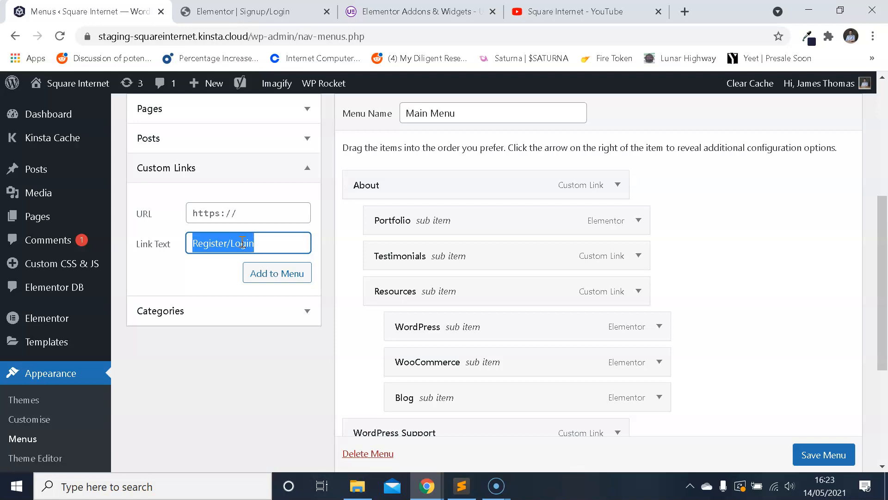
{"action": "type", "text": "Signup"}
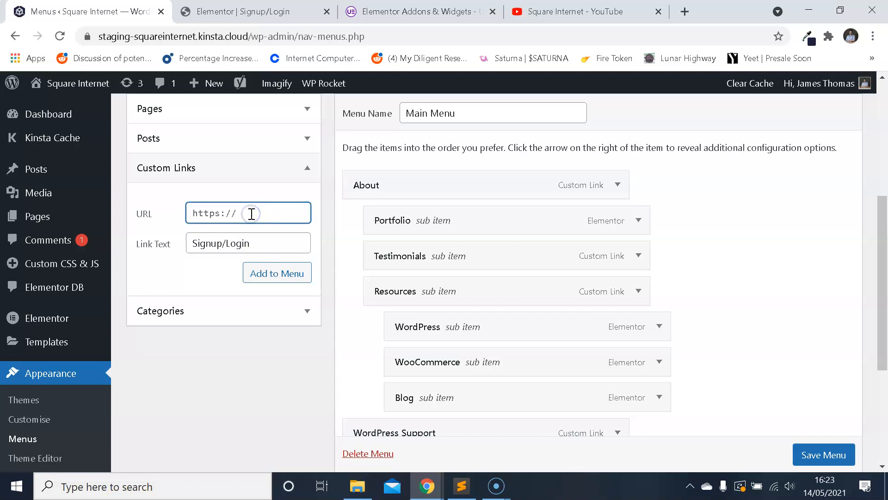
{"action": "left_click", "coordinate": [281, 270]}
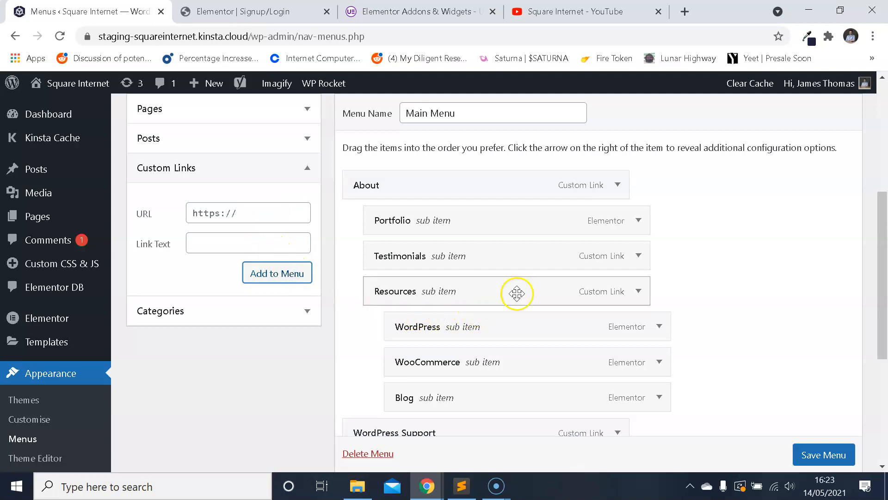
Step: Move the new Signup/Login item between WordPress Support and Schedule Consultation in the menu structure
{"action": "scroll", "coordinate": [585, 258], "scroll_direction": "down", "scroll_amount": 8}
{"action": "scroll", "coordinate": [491, 352], "scroll_direction": "up", "scroll_amount": 5}
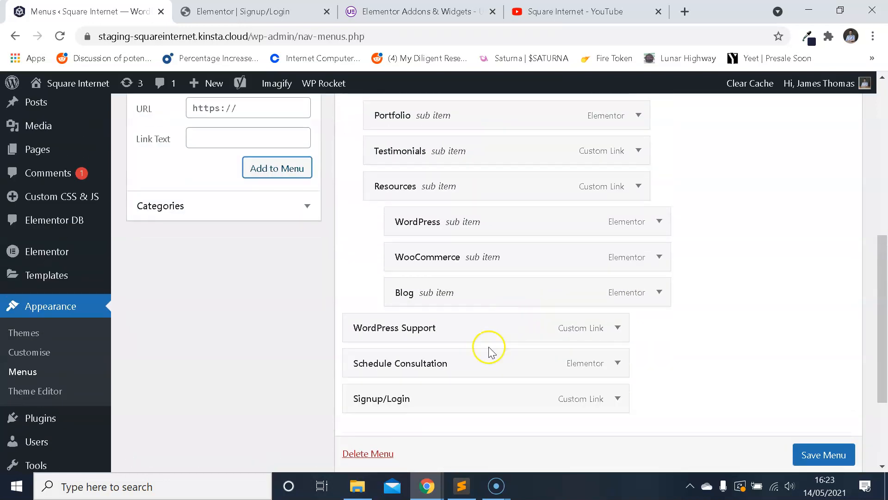
{"action": "left_click_drag", "start_coordinate": [465, 399], "coordinate": [478, 291]}
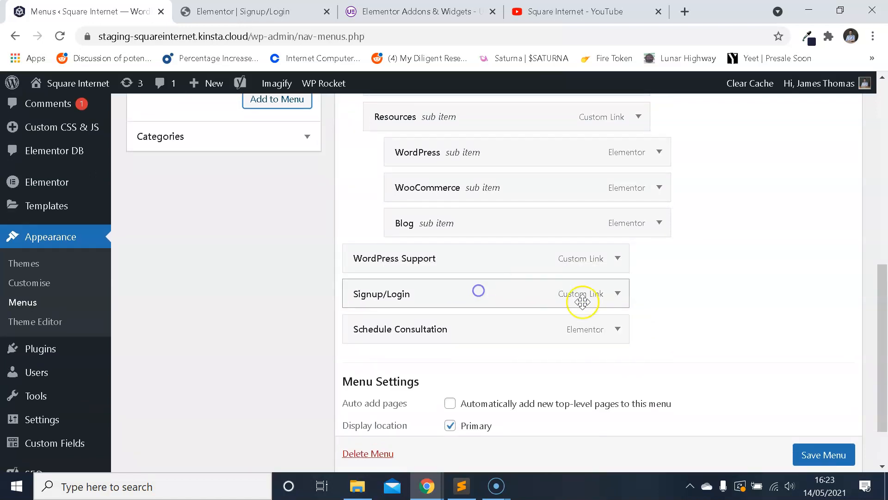
Step: Enable CSS Classes among the advanced menu properties in the Screen Options
{"action": "scroll", "coordinate": [688, 296], "scroll_direction": "up", "scroll_amount": 1}
{"action": "scroll", "coordinate": [688, 296], "scroll_direction": "up", "scroll_amount": 7}
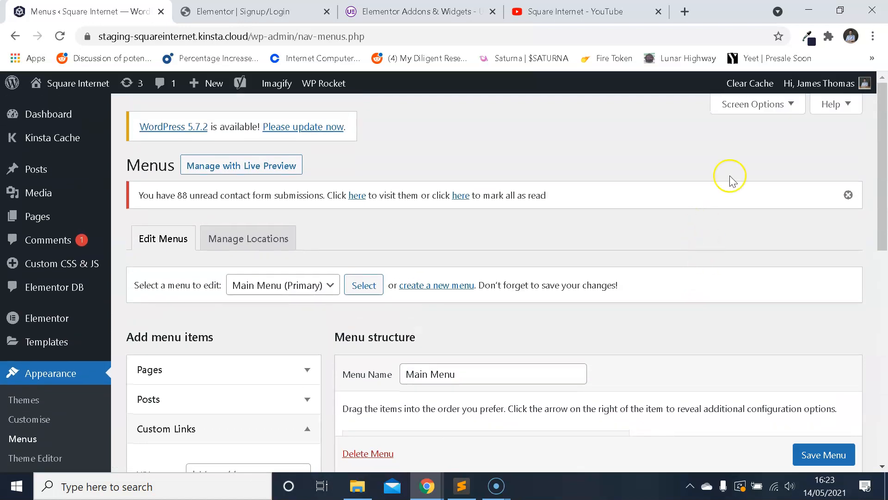
{"action": "left_click", "coordinate": [791, 105]}
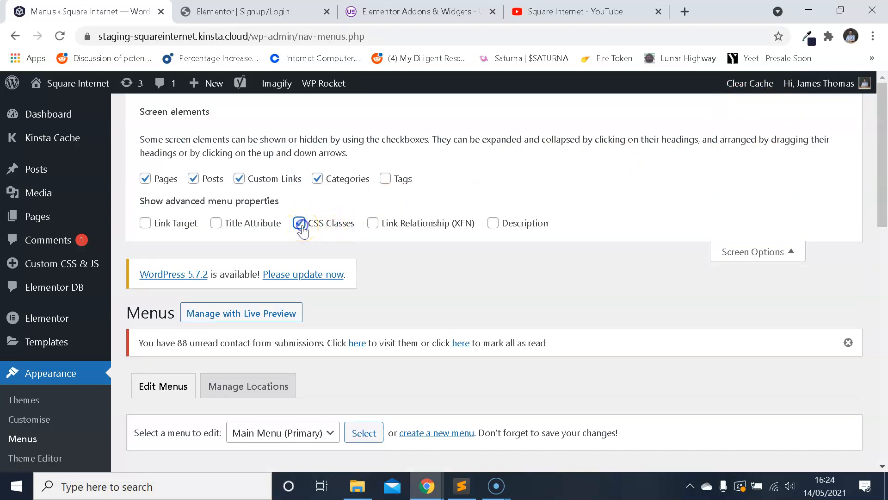
{"action": "left_click", "coordinate": [753, 259]}
Step: Give the Signup/Login menu item the CSS class break-free and save the Main Menu
{"action": "scroll", "coordinate": [698, 218], "scroll_direction": "down", "scroll_amount": 5}
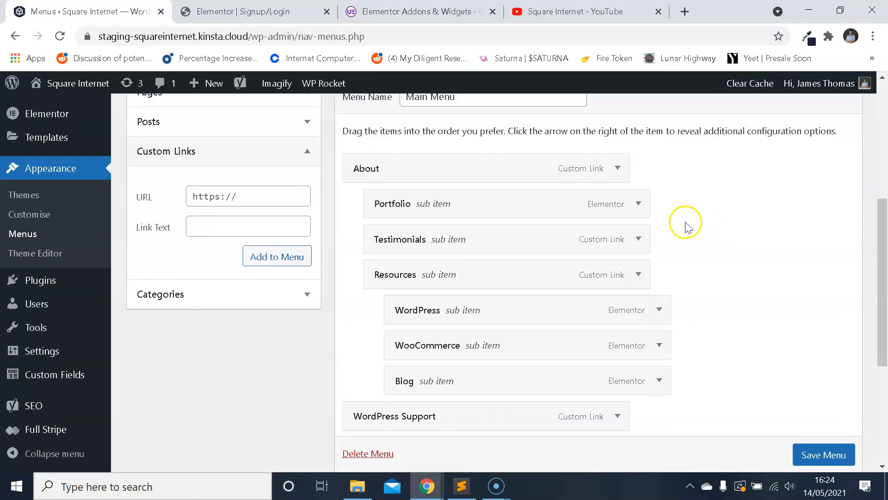
{"action": "scroll", "coordinate": [685, 227], "scroll_direction": "down", "scroll_amount": 3}
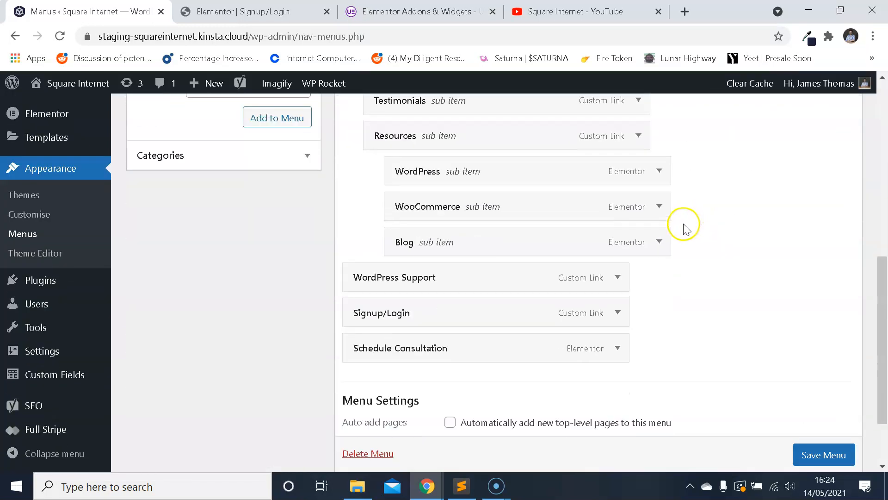
{"action": "left_click", "coordinate": [619, 313]}
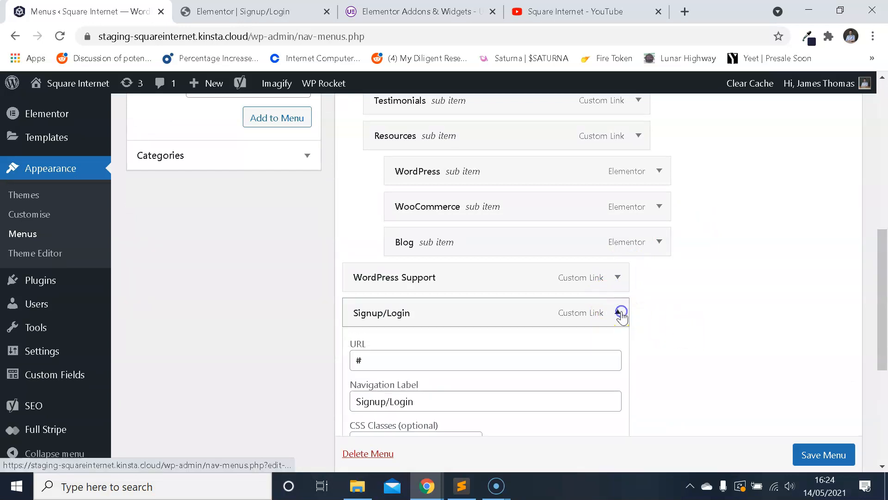
{"action": "scroll", "coordinate": [521, 278], "scroll_direction": "down", "scroll_amount": 3}
{"action": "left_click", "coordinate": [429, 306]}
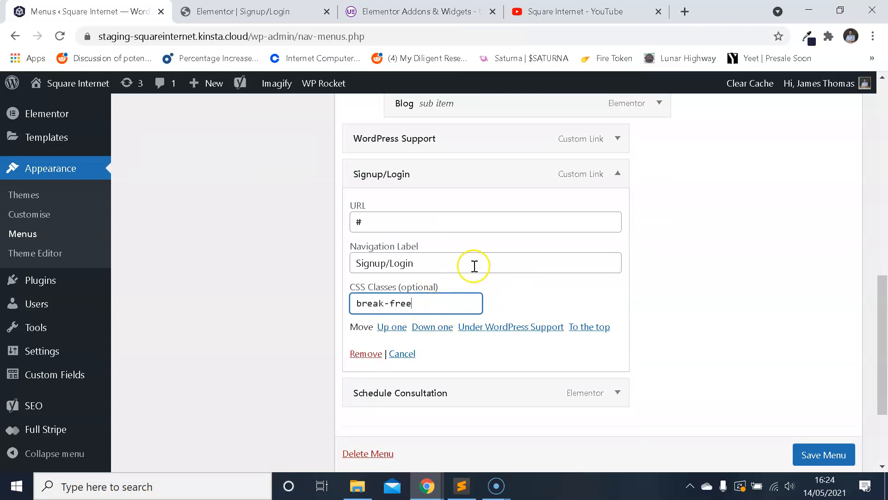
{"action": "scroll", "coordinate": [474, 266], "scroll_direction": "down", "scroll_amount": 2}
{"action": "scroll", "coordinate": [531, 254], "scroll_direction": "down", "scroll_amount": 1}
{"action": "left_click", "coordinate": [825, 395]}
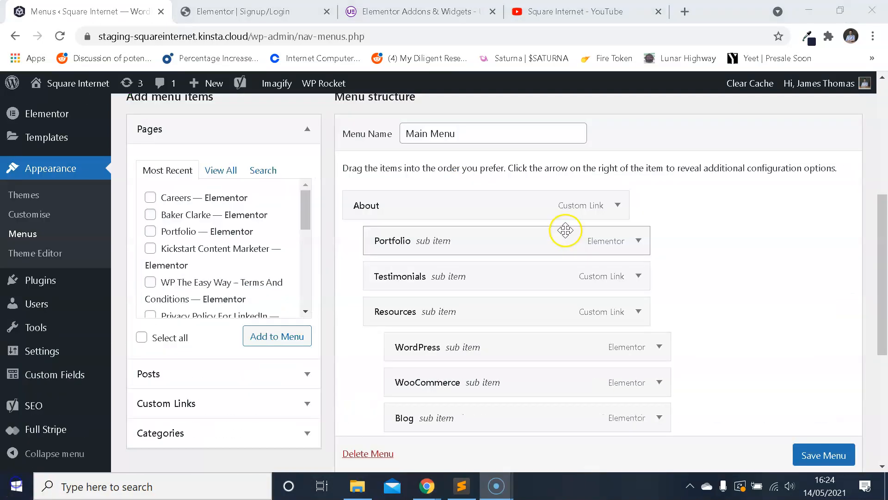
{"action": "scroll", "coordinate": [565, 230], "scroll_direction": "down", "scroll_amount": 4}
{"action": "left_click", "coordinate": [823, 455]}
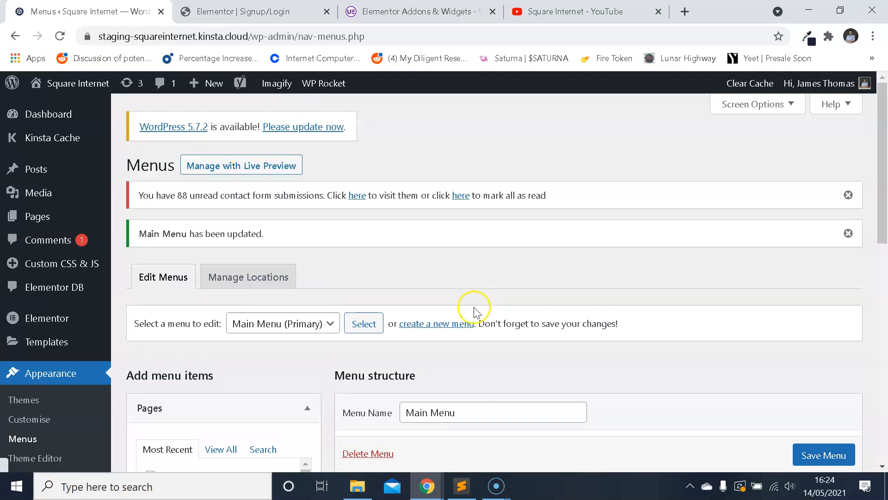
Step: Switch to the incognito browser window and load the site's homepage there
{"action": "mouse_move", "coordinate": [426, 486]}
{"action": "left_click", "coordinate": [484, 449]}
{"action": "left_click", "coordinate": [273, 37]}
{"action": "left_click", "coordinate": [284, 37]}
{"action": "key", "text": "BackSpace"}
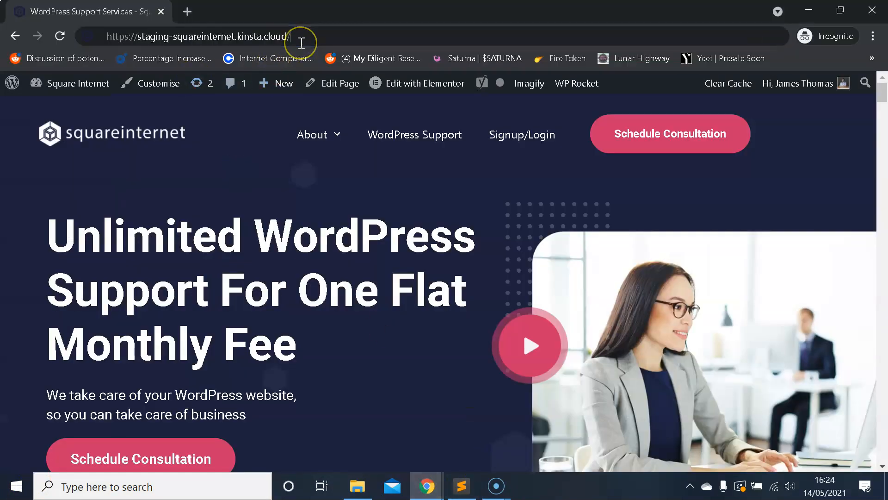
{"action": "key", "text": "ctrl+a"}
{"action": "key", "text": "Return"}
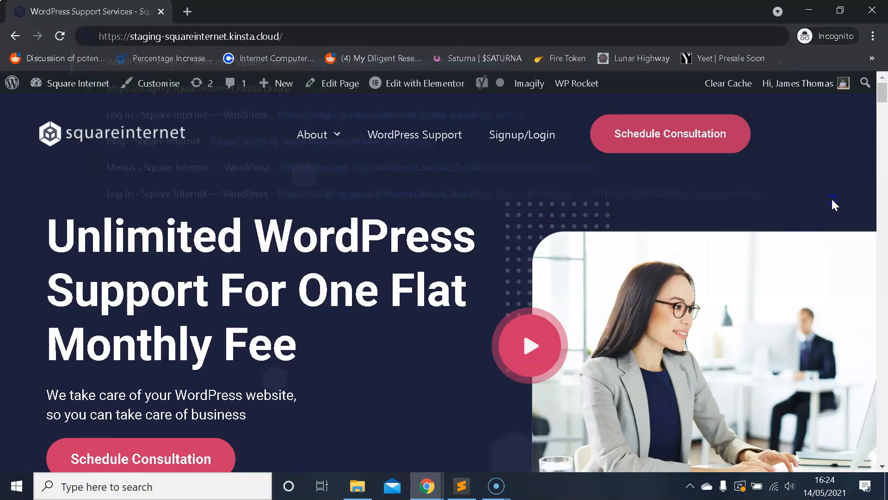
{"action": "mouse_move", "coordinate": [578, 86]}
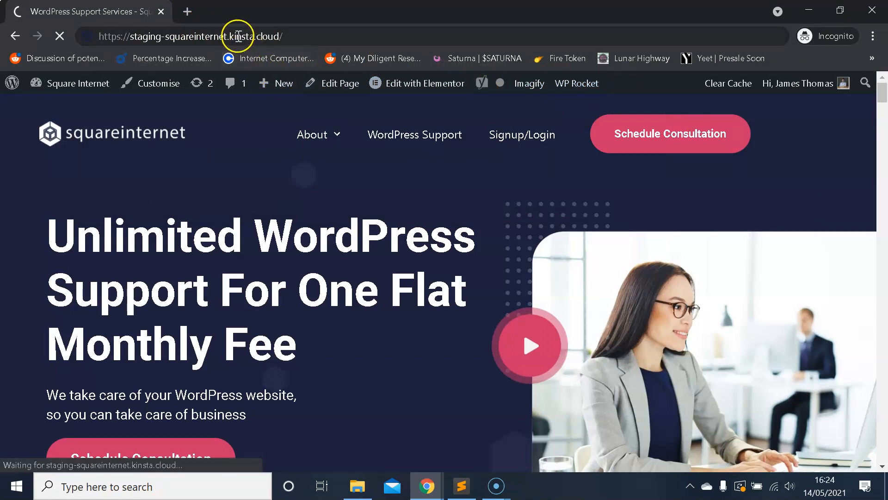
Step: Open the homepage's address in a new incognito window and log out of the WordPress account
{"action": "left_click", "coordinate": [293, 38]}
{"action": "key", "text": "ctrl+c"}
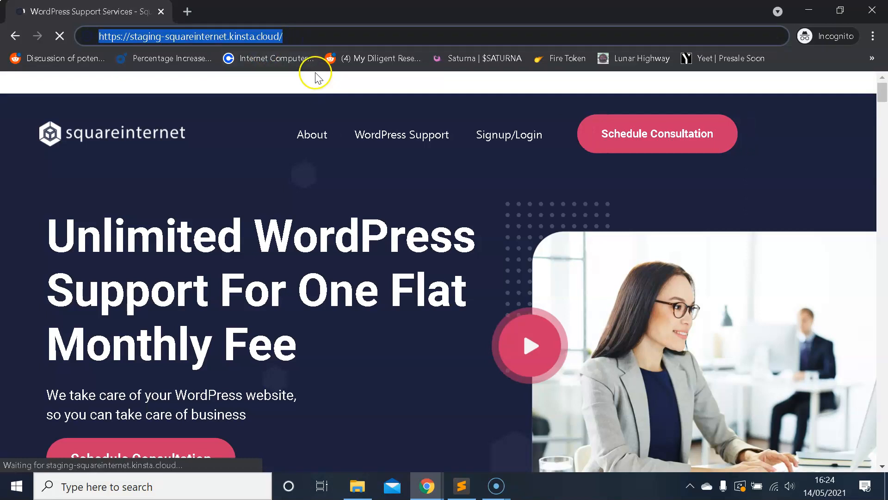
{"action": "left_click", "coordinate": [873, 36]}
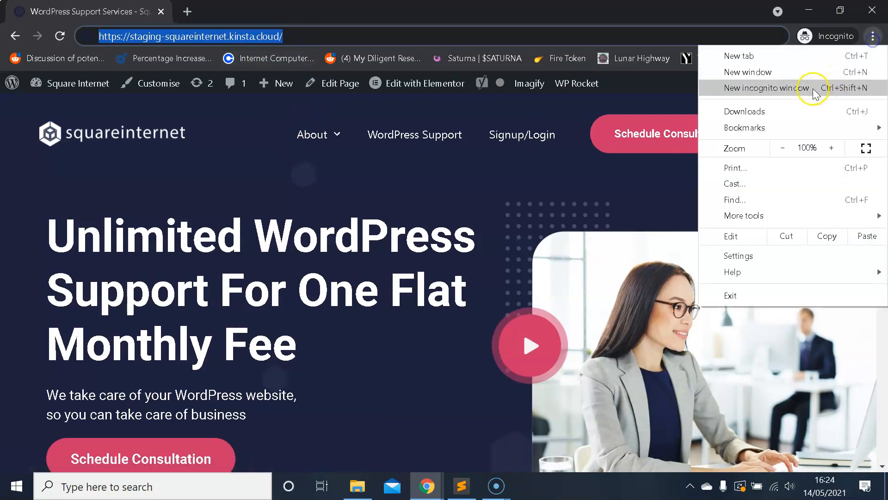
{"action": "left_click", "coordinate": [814, 92]}
{"action": "key", "text": "ctrl+v"}
{"action": "key", "text": "Return"}
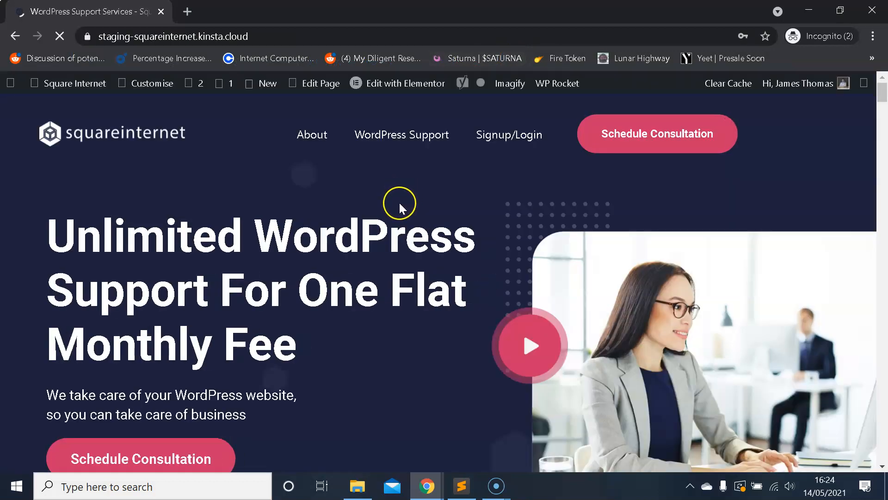
{"action": "mouse_move", "coordinate": [817, 83]}
{"action": "left_click", "coordinate": [760, 165]}
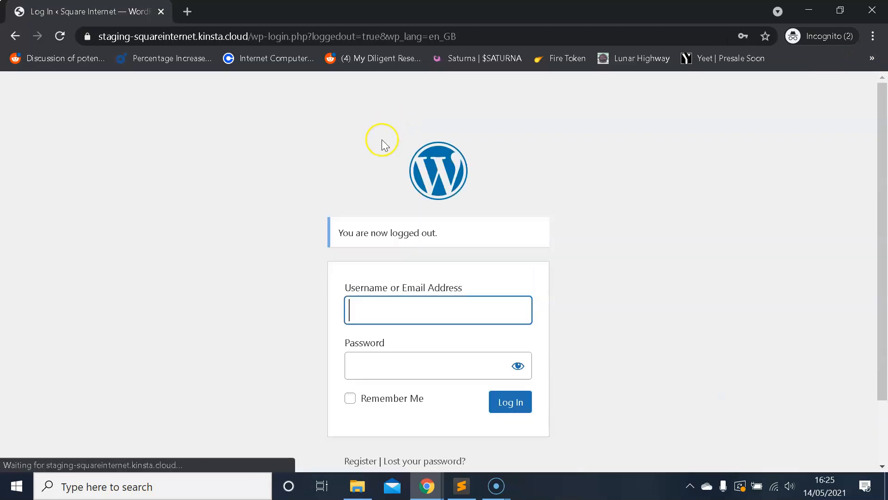
Step: Copy the site's base address and load the homepage in another new incognito window
{"action": "left_click_drag", "start_coordinate": [242, 36], "coordinate": [26, 31]}
{"action": "key", "text": "ctrl+c"}
{"action": "left_click", "coordinate": [874, 36]}
{"action": "left_click", "coordinate": [814, 85]}
{"action": "key", "text": "ctrl+v"}
{"action": "key", "text": "Return"}
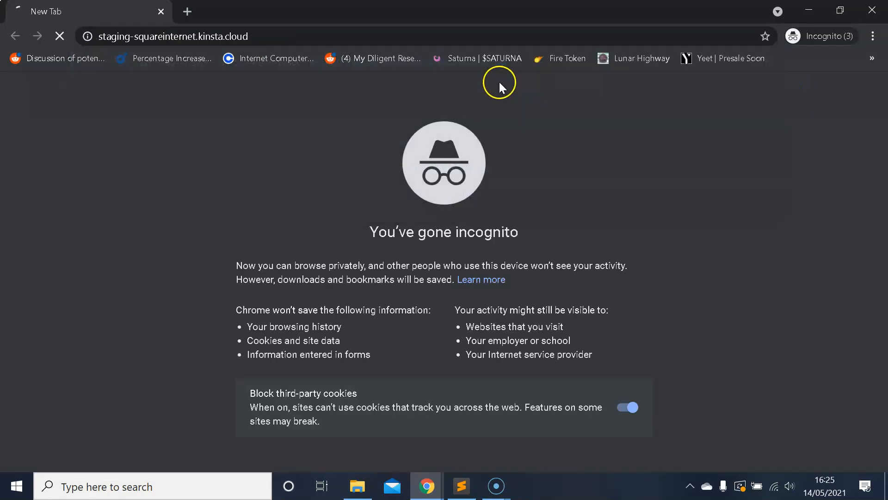
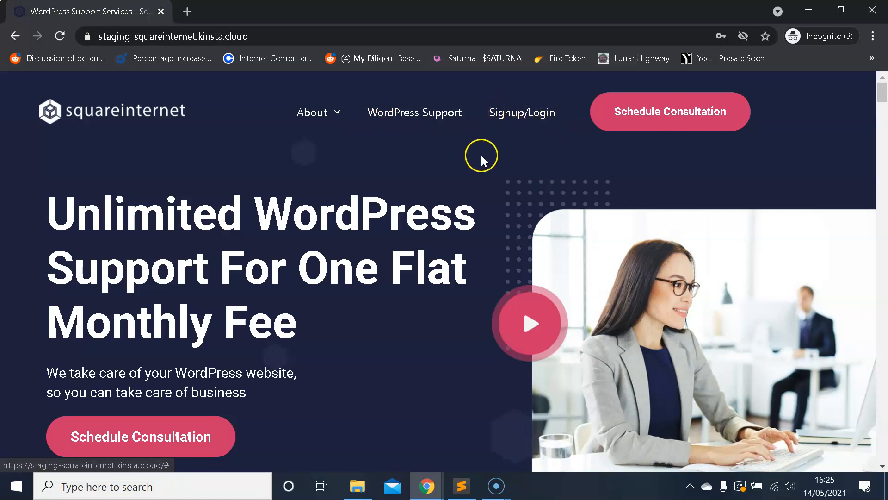
Step: Open the Signup/Login popup from the homepage menu and log in with the saved username and password
{"action": "left_click", "coordinate": [533, 118]}
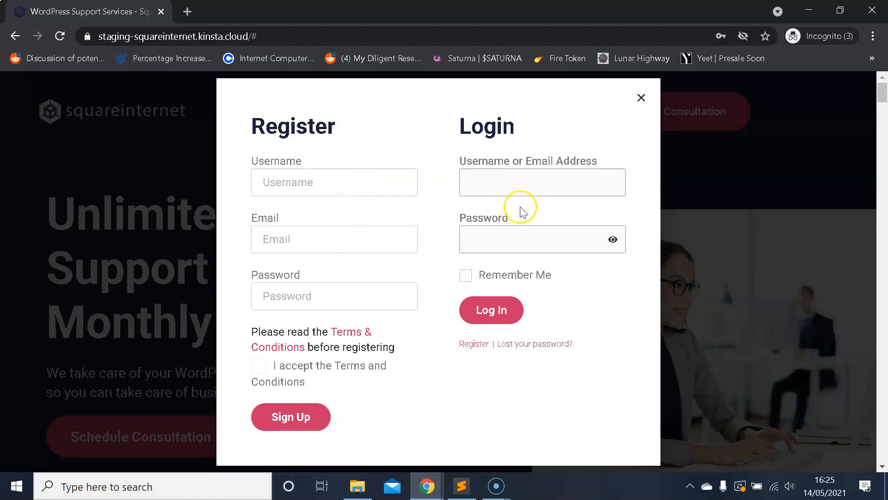
{"action": "left_click", "coordinate": [528, 183]}
{"action": "left_click", "coordinate": [528, 215]}
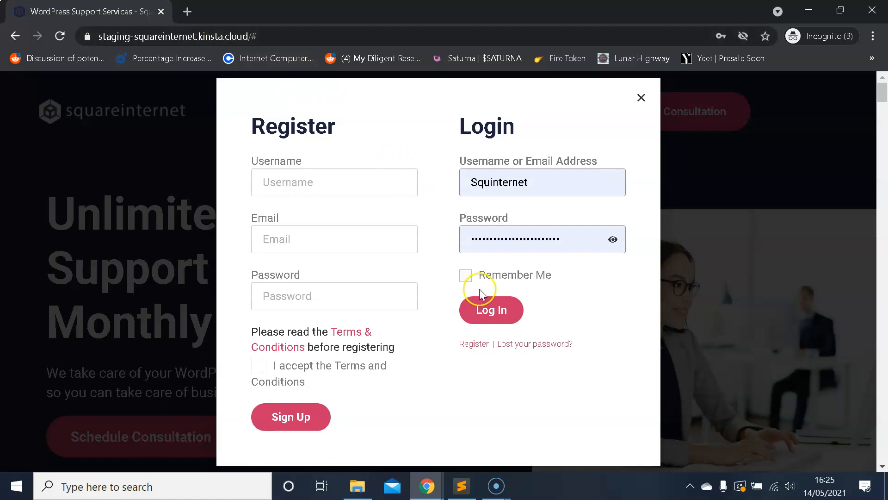
{"action": "left_click", "coordinate": [503, 311]}
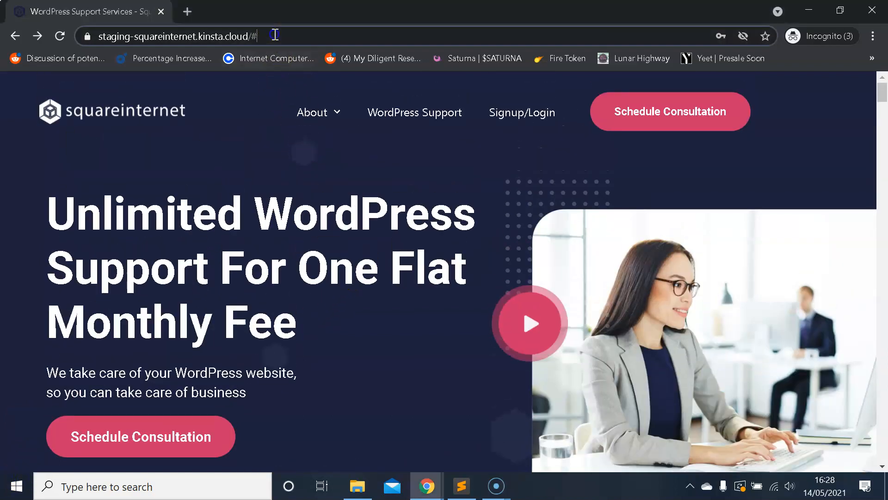
Step: Load the site's wp-admin dashboard to check the login, and return to the homepage
{"action": "left_click", "coordinate": [301, 37]}
{"action": "key", "text": "BackSpace"}
{"action": "type", "text": "wp-"}
{"action": "key", "text": "Return"}
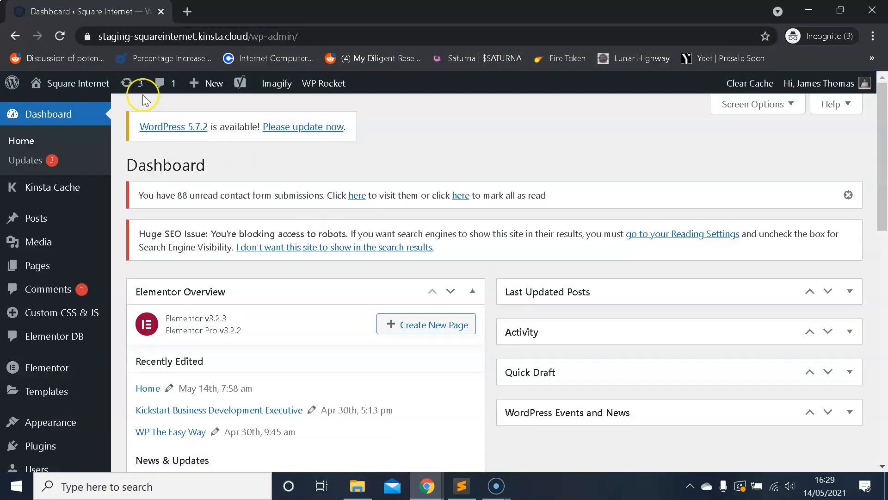
{"action": "left_click", "coordinate": [16, 36]}
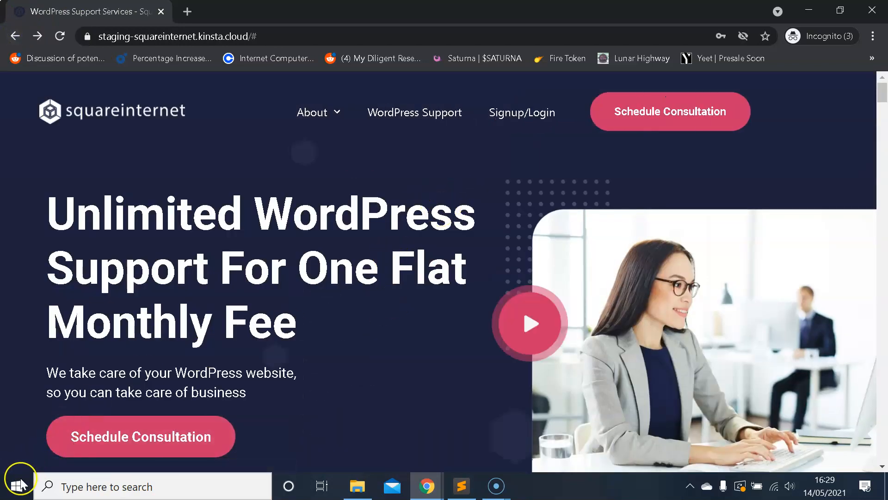
{"action": "scroll", "coordinate": [296, 342], "scroll_direction": "down", "scroll_amount": 2}
{"action": "scroll", "coordinate": [305, 339], "scroll_direction": "up", "scroll_amount": 2}
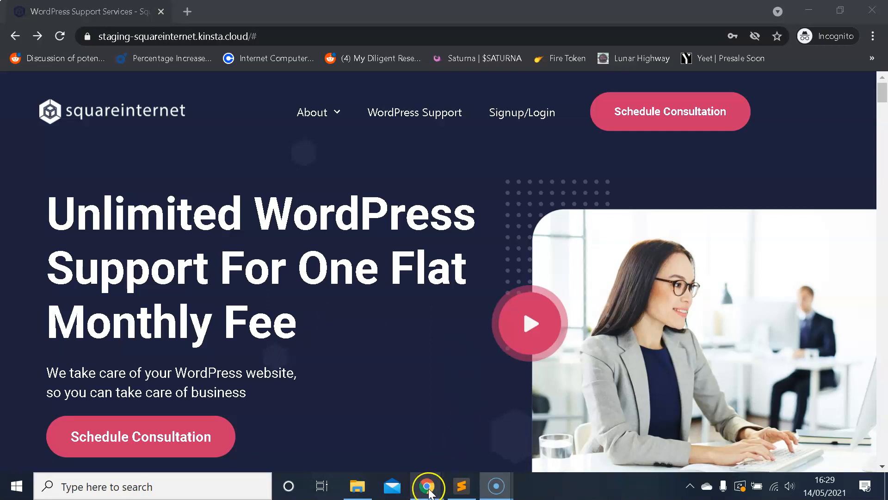
Step: Switch to the regular browser window and add a new page from the WordPress Pages list
{"action": "mouse_move", "coordinate": [427, 486]}
{"action": "left_click", "coordinate": [368, 426]}
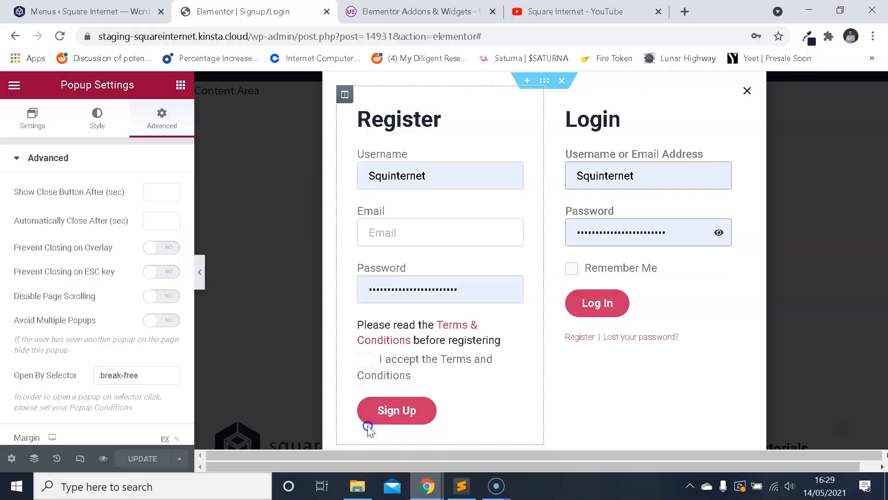
{"action": "left_click", "coordinate": [746, 91]}
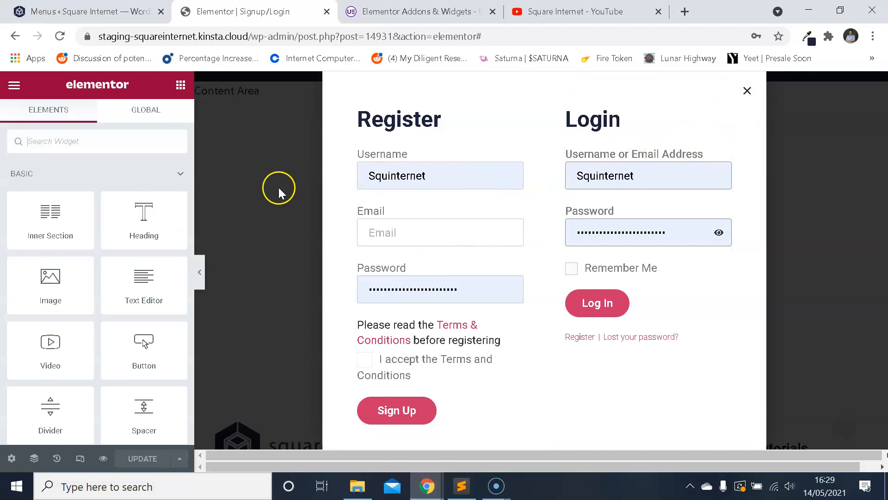
{"action": "left_click", "coordinate": [106, 12]}
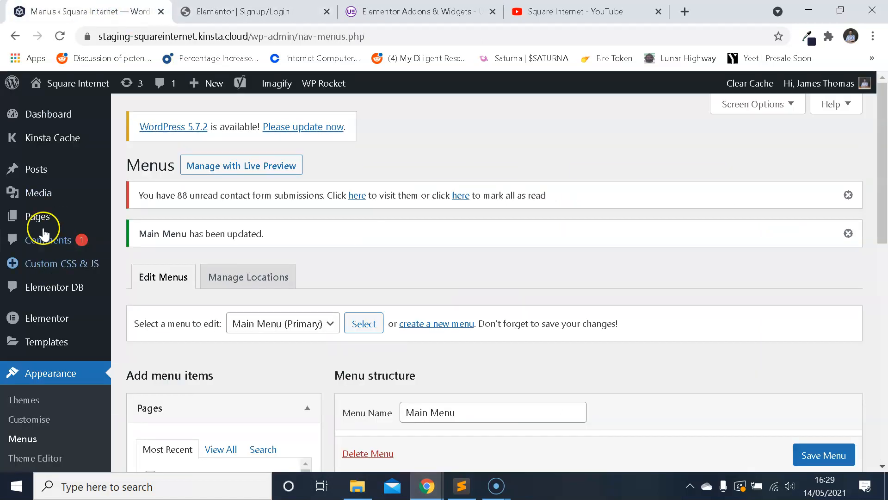
{"action": "left_click", "coordinate": [50, 216]}
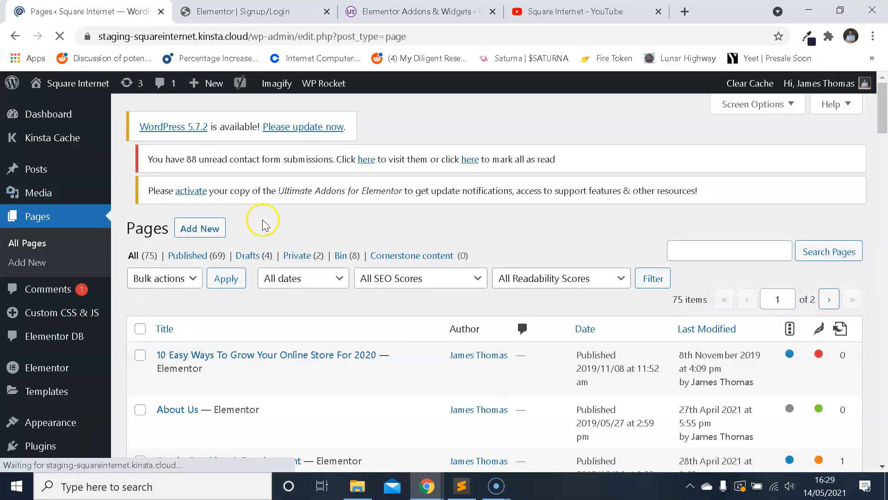
{"action": "left_click", "coordinate": [204, 167]}
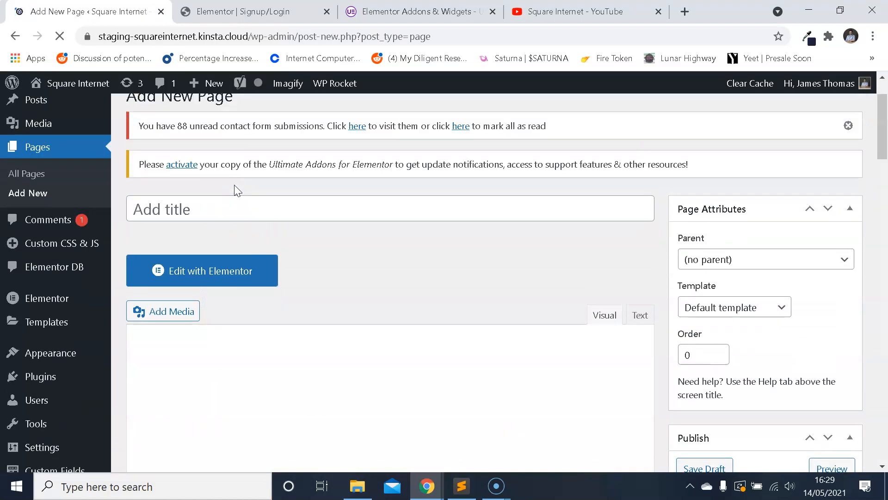
Step: Title the new page Signup Button and open it for editing in Elementor
{"action": "left_click", "coordinate": [302, 209]}
{"action": "type", "text": "Signu"}
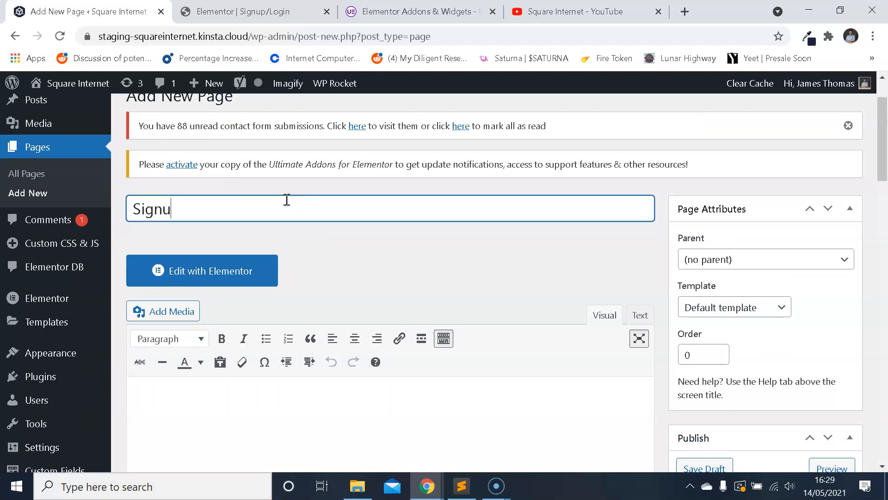
{"action": "type", "text": "p Button"}
{"action": "left_click", "coordinate": [248, 271]}
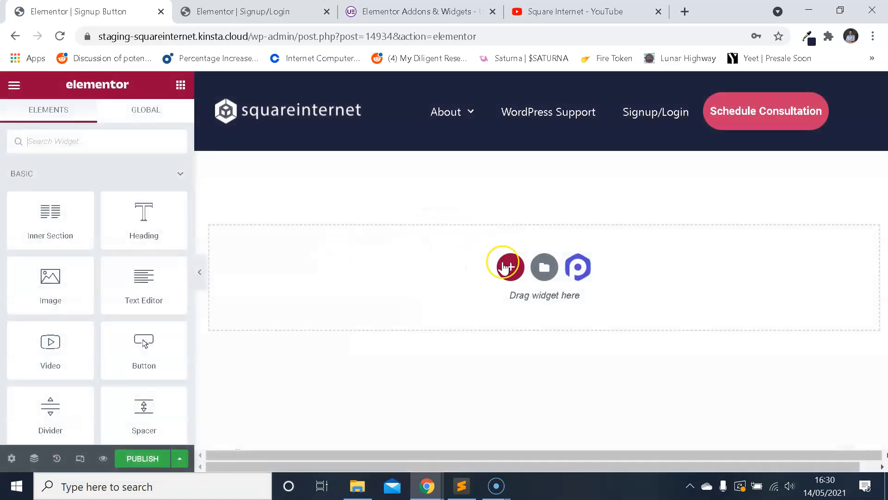
Step: Add a single-column section to the page and place a Button widget in it
{"action": "left_click", "coordinate": [511, 267]}
{"action": "left_click", "coordinate": [356, 302]}
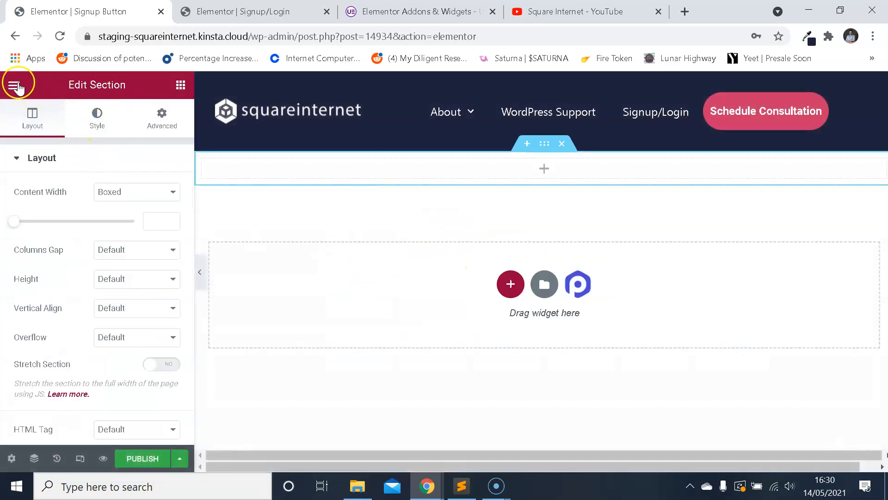
{"action": "left_click", "coordinate": [15, 85]}
{"action": "left_click", "coordinate": [15, 85]}
{"action": "left_click_drag", "start_coordinate": [74, 187], "coordinate": [348, 184]}
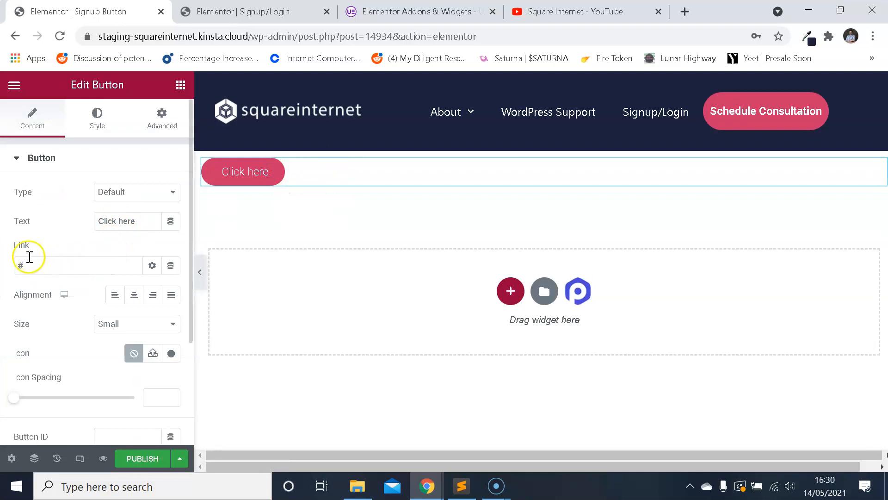
Step: Set the button's link to the dynamic Popup action and choose the Signup/Login template as the popup to open
{"action": "left_click", "coordinate": [175, 267]}
{"action": "scroll", "coordinate": [107, 324], "scroll_direction": "down", "scroll_amount": 5}
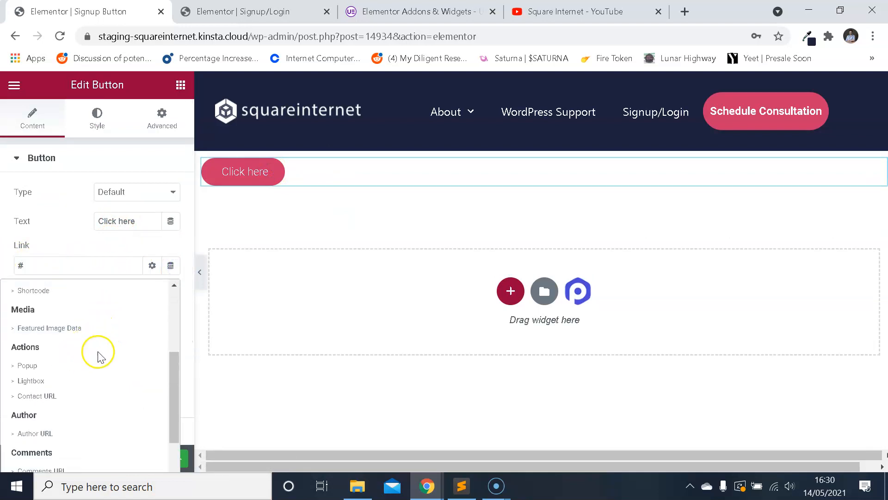
{"action": "left_click", "coordinate": [129, 249]}
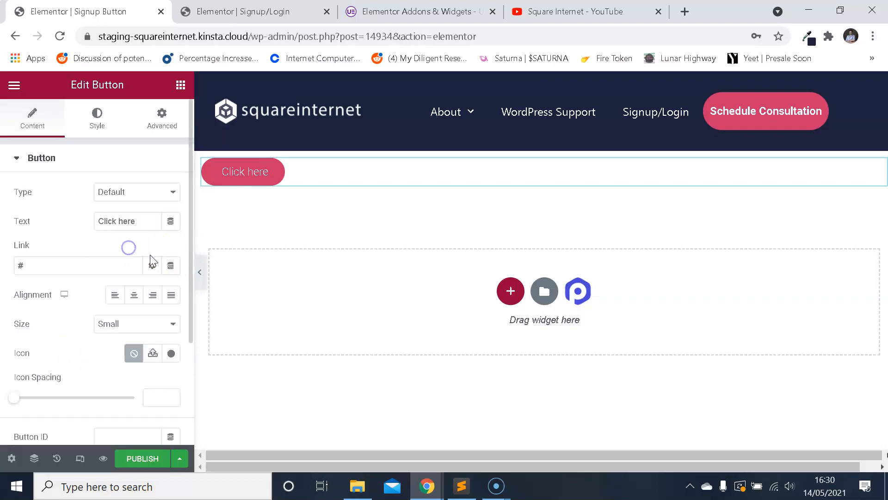
{"action": "left_click", "coordinate": [172, 267]}
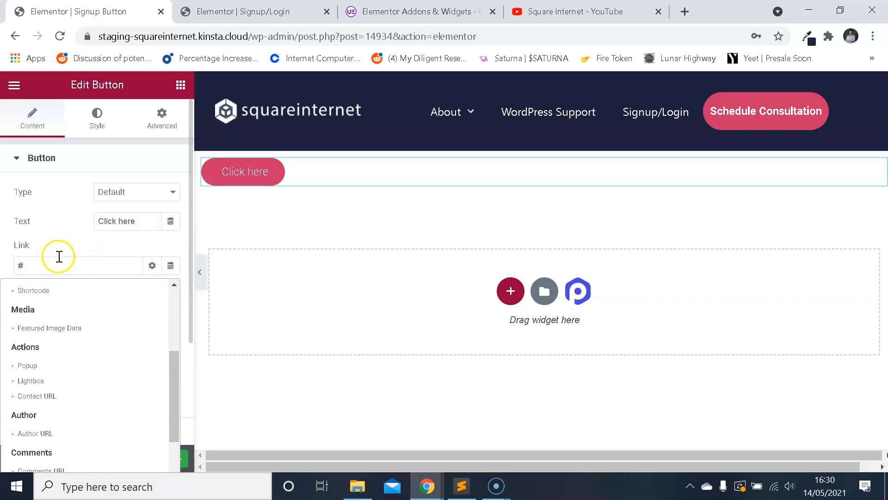
{"action": "left_click", "coordinate": [50, 368]}
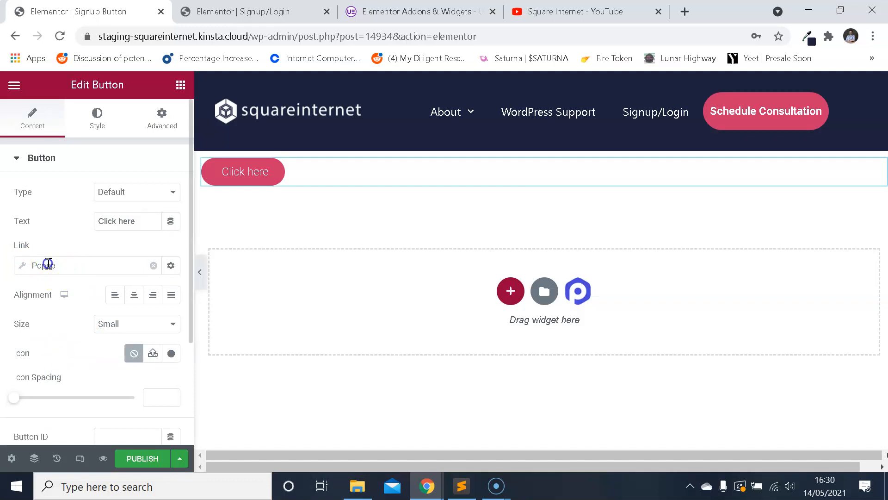
{"action": "left_click", "coordinate": [48, 263]}
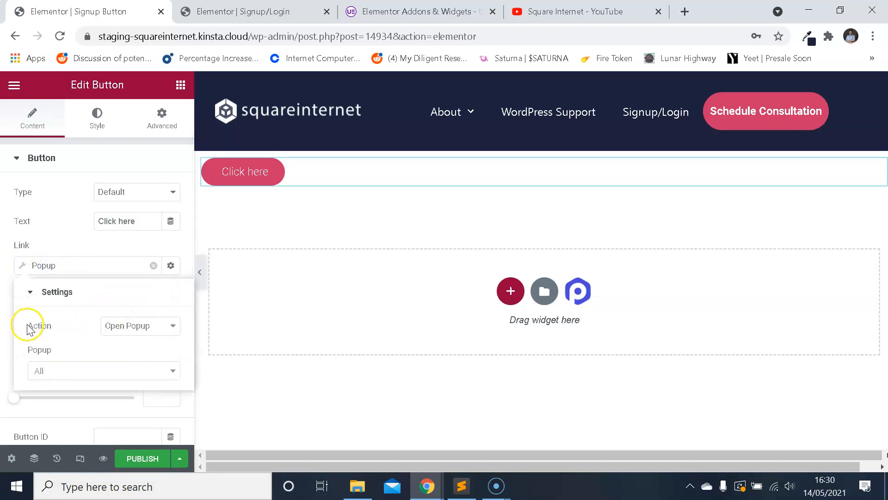
{"action": "left_click", "coordinate": [104, 370]}
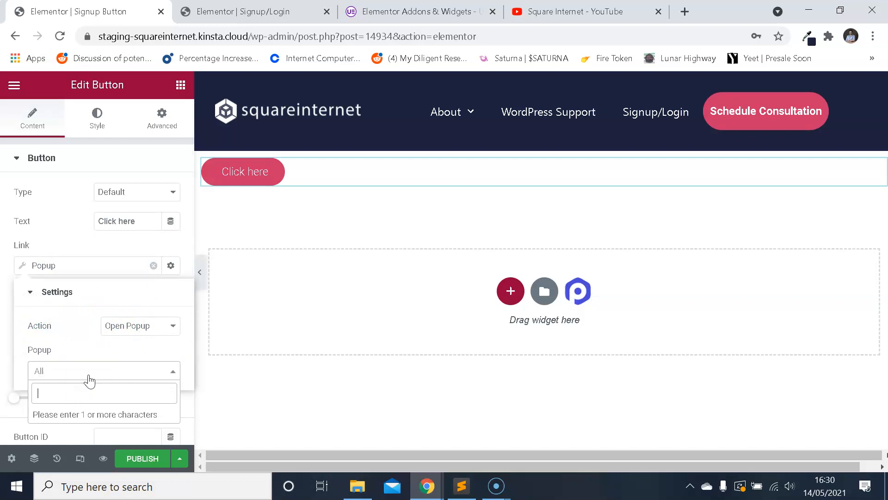
{"action": "type", "text": "sign"}
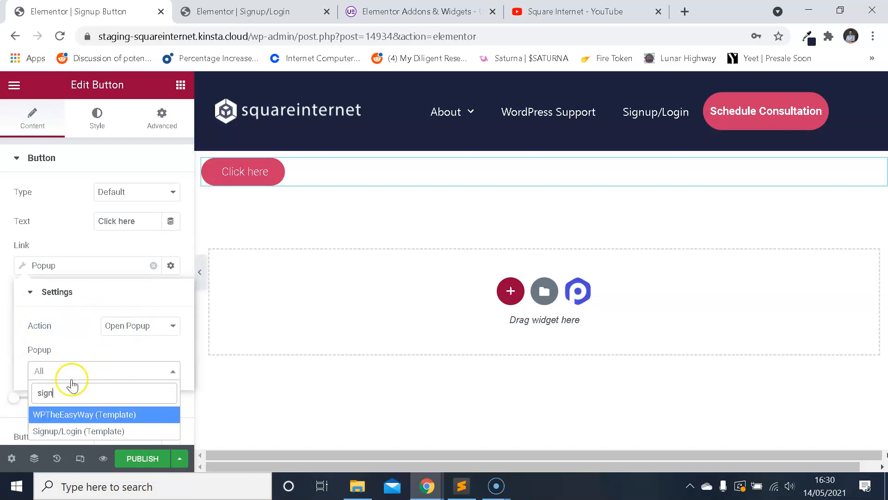
{"action": "left_click", "coordinate": [95, 432]}
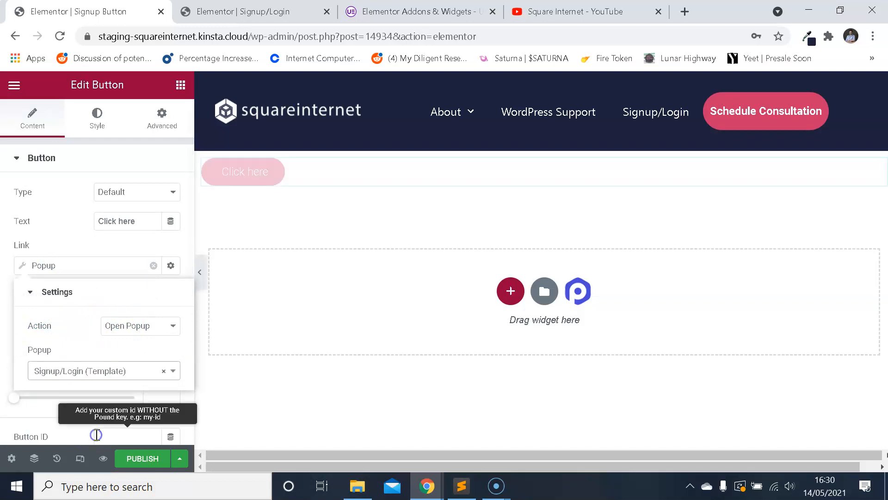
Step: Preview the page, open the popup from its button to examine the text under Login, and close the popup
{"action": "left_click", "coordinate": [105, 458]}
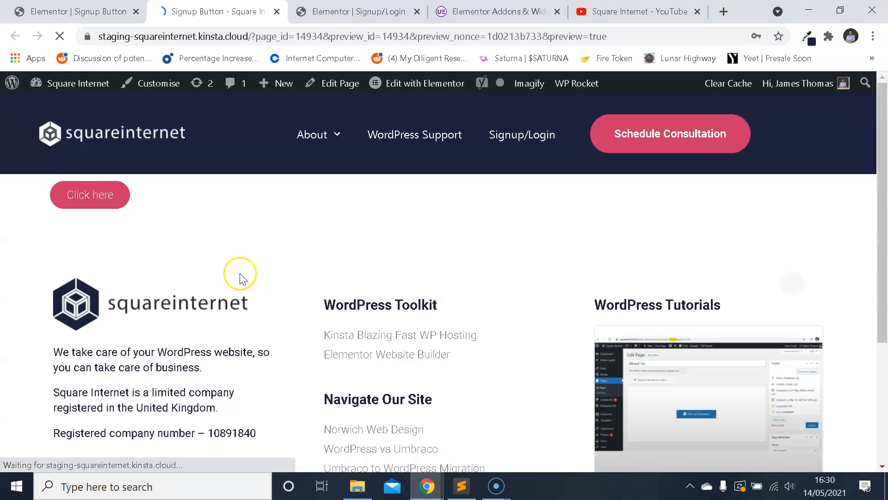
{"action": "left_click", "coordinate": [114, 201]}
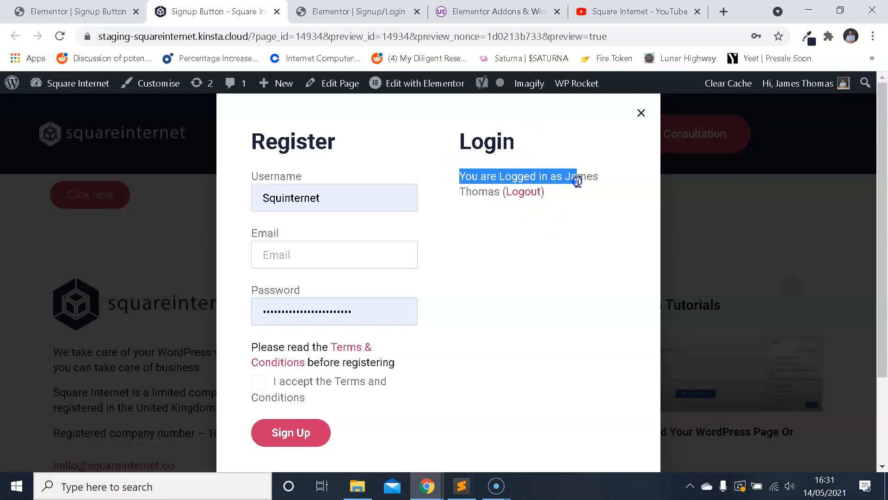
{"action": "left_click_drag", "start_coordinate": [593, 185], "coordinate": [595, 188]}
{"action": "left_click", "coordinate": [590, 207]}
{"action": "left_click_drag", "start_coordinate": [460, 175], "coordinate": [552, 192]}
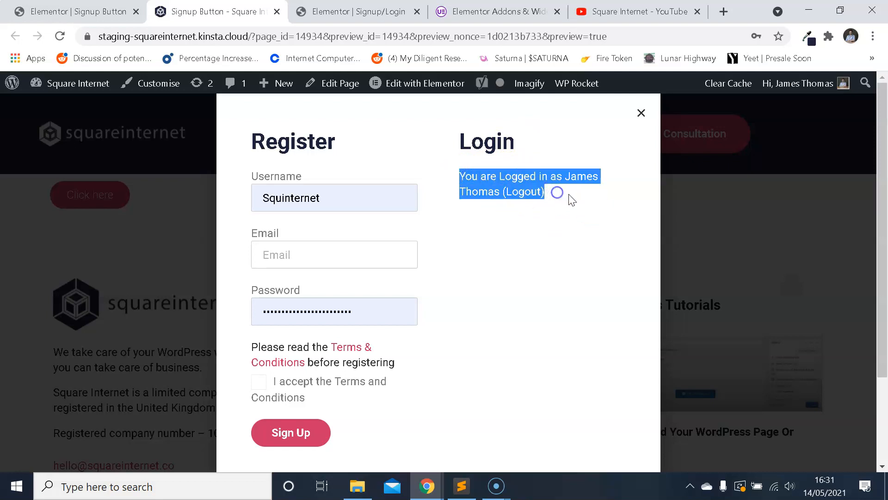
{"action": "left_click", "coordinate": [572, 200]}
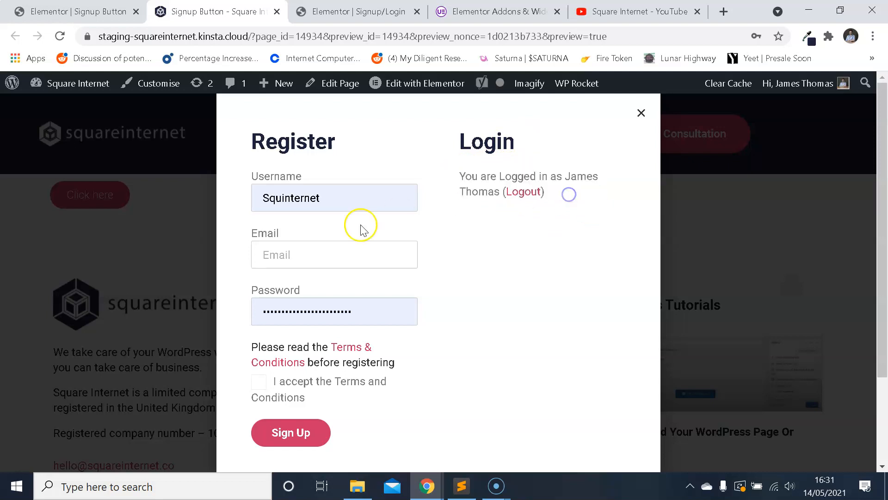
{"action": "left_click", "coordinate": [641, 114]}
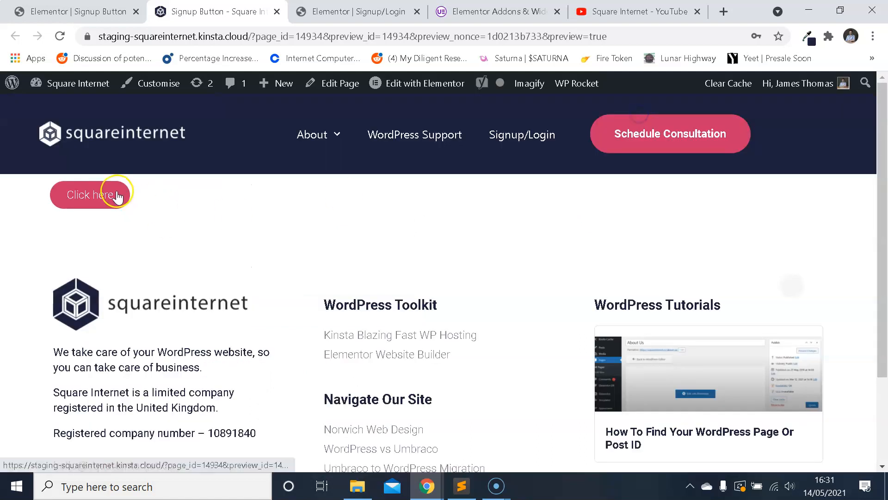
Step: Try to remove the Popup action and the # fallback from the button's link, and reload the Elementor editor
{"action": "left_click", "coordinate": [88, 12]}
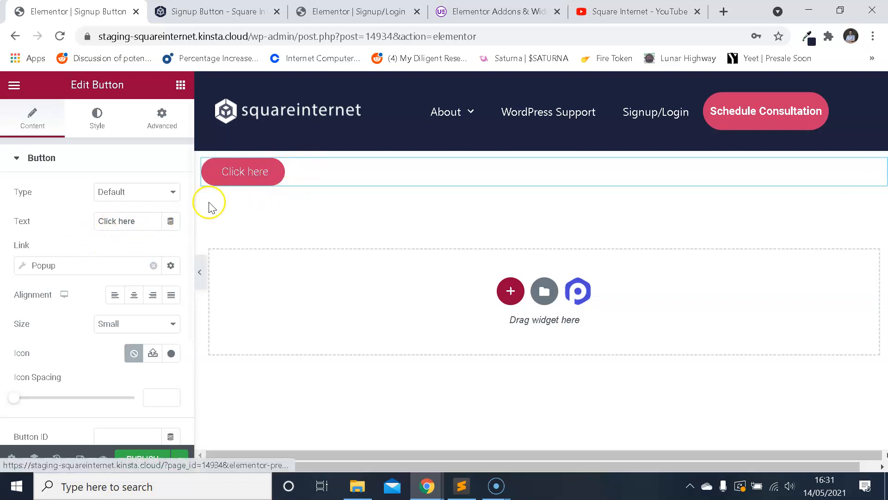
{"action": "left_click", "coordinate": [171, 268]}
{"action": "left_click", "coordinate": [171, 271]}
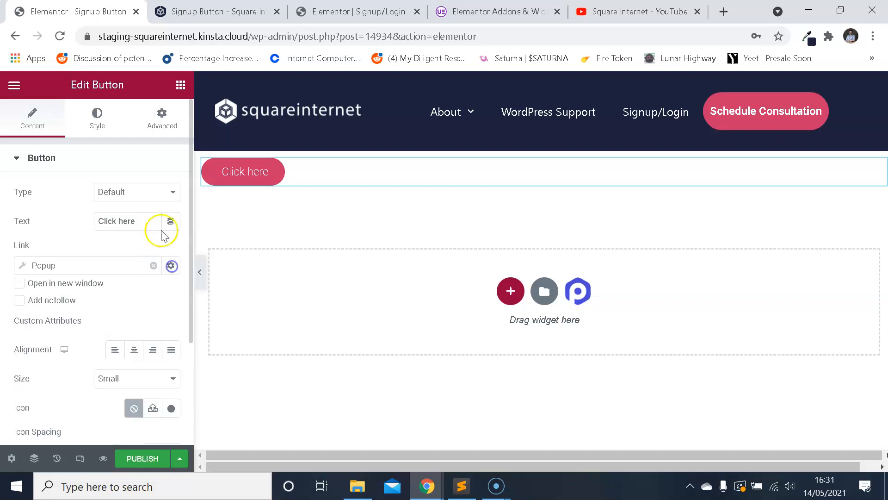
{"action": "left_click", "coordinate": [154, 267]}
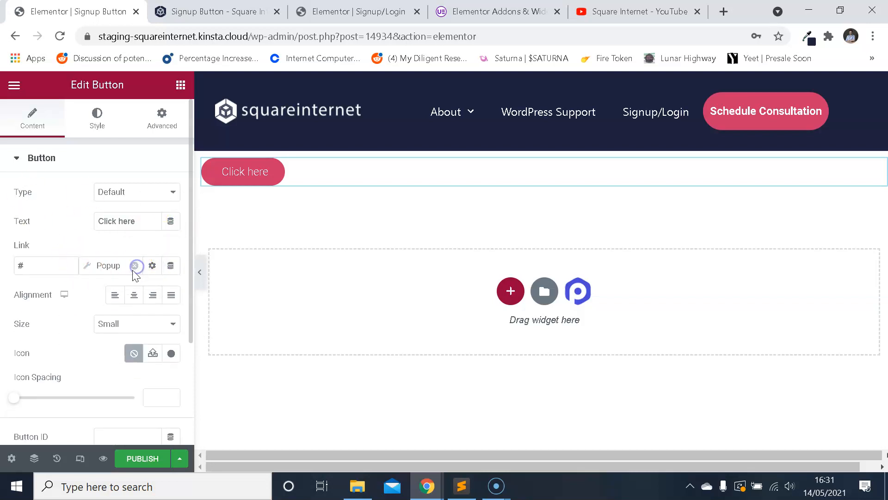
{"action": "left_click", "coordinate": [24, 268]}
{"action": "left_click", "coordinate": [131, 267]}
{"action": "left_click", "coordinate": [135, 271]}
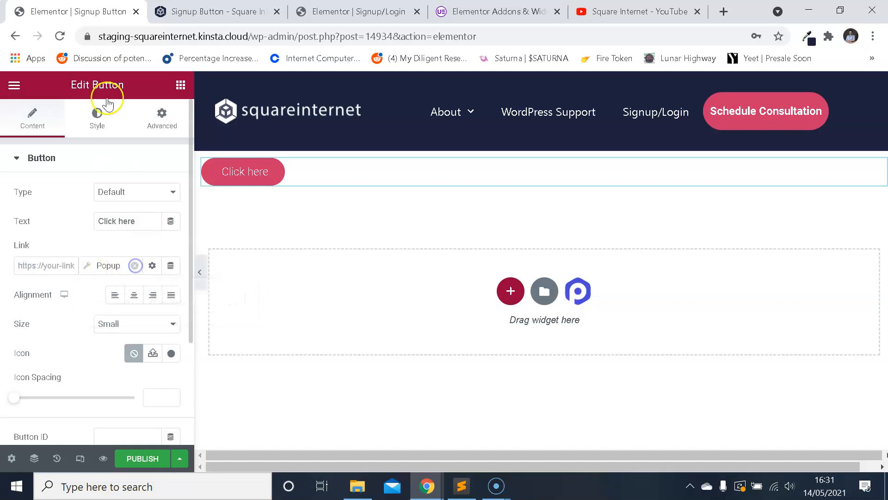
{"action": "left_click", "coordinate": [60, 36]}
{"action": "left_click", "coordinate": [509, 114]}
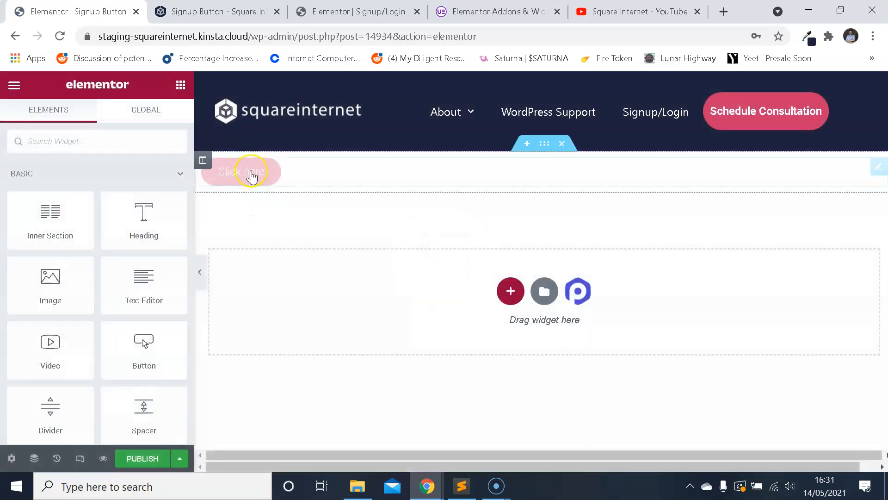
Step: Delete the existing button from the page, search the widgets for Button, and place a fresh Button widget in the empty section
{"action": "right_click", "coordinate": [249, 173]}
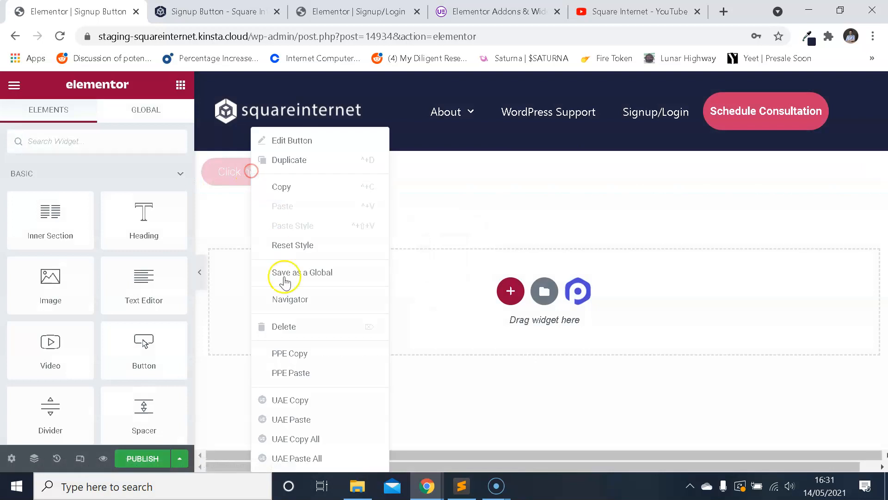
{"action": "left_click", "coordinate": [289, 327]}
{"action": "type", "text": "uytt"}
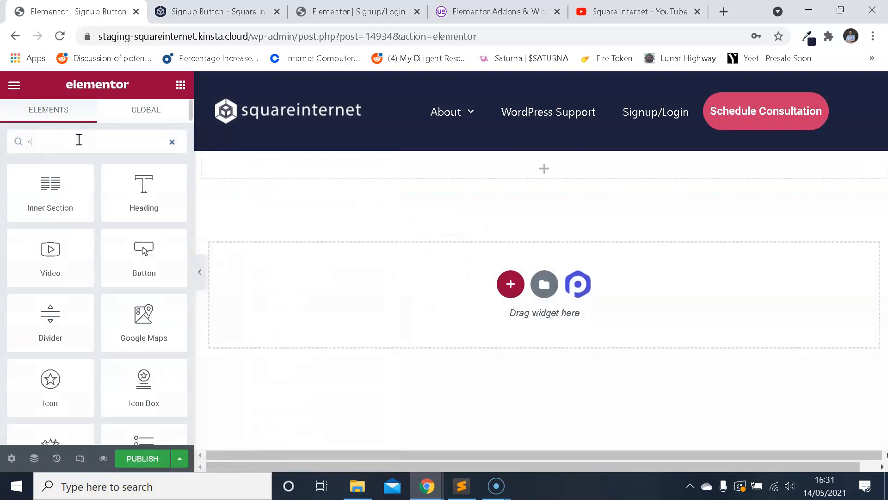
{"action": "key", "text": "BackSpace"}
{"action": "key", "text": "BackSpace"}
{"action": "type", "text": "tt"}
{"action": "left_click_drag", "start_coordinate": [45, 187], "coordinate": [247, 171]}
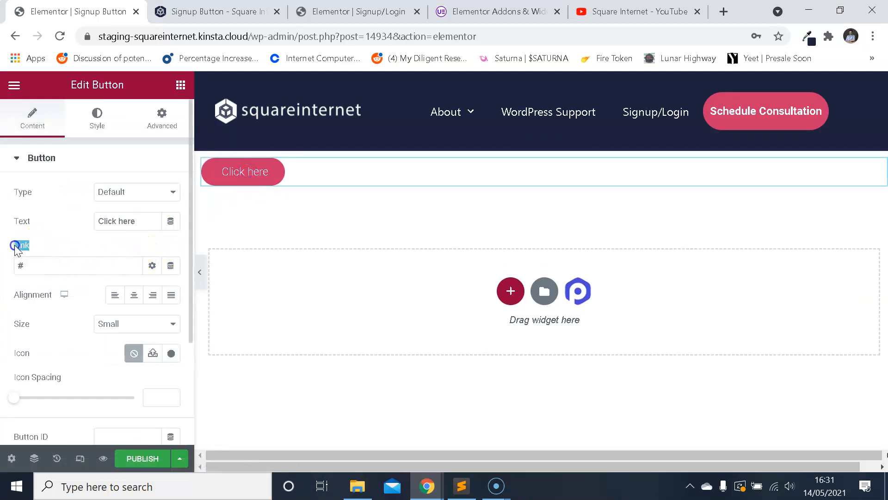
Step: Set the new button's link to the dynamic Popup action and check its Open Popup settings
{"action": "left_click", "coordinate": [170, 265]}
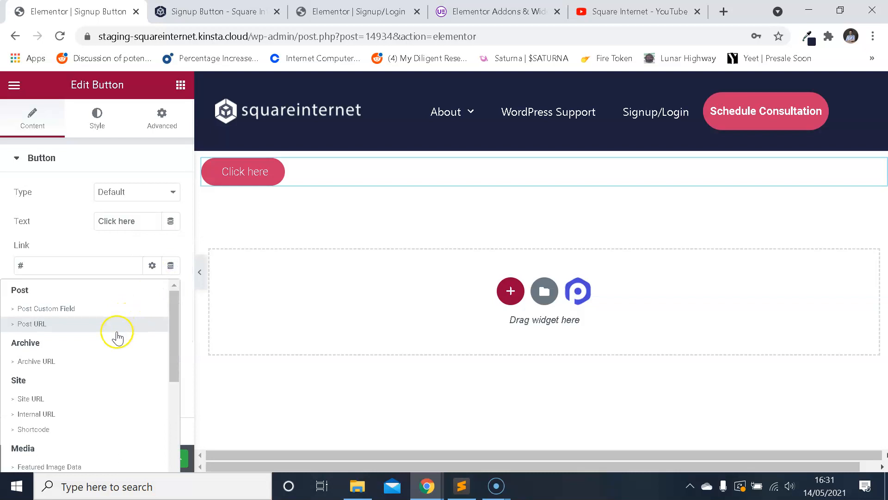
{"action": "scroll", "coordinate": [115, 335], "scroll_direction": "down", "scroll_amount": 5}
{"action": "left_click", "coordinate": [39, 365]}
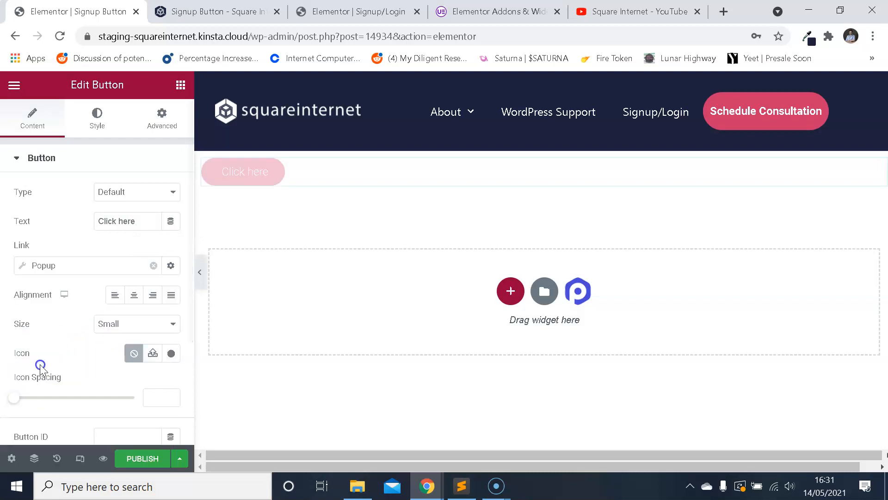
{"action": "left_click", "coordinate": [44, 264]}
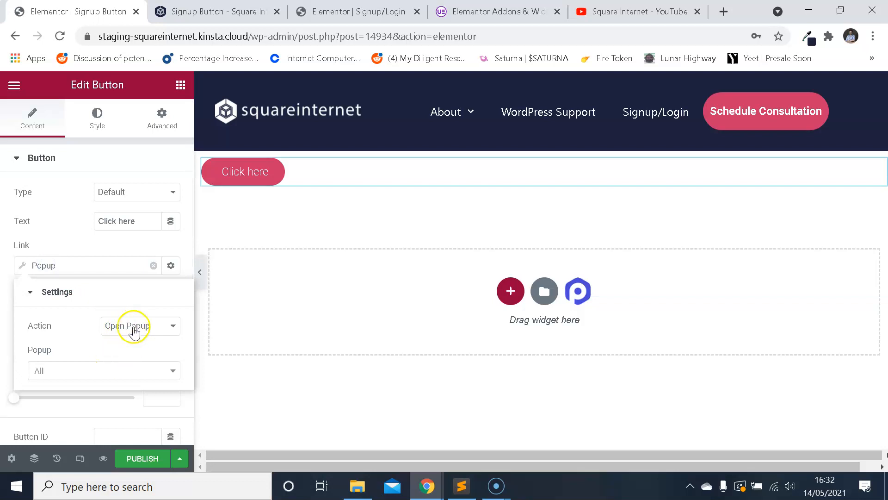
{"action": "left_click", "coordinate": [86, 378]}
{"action": "left_click", "coordinate": [61, 221]}
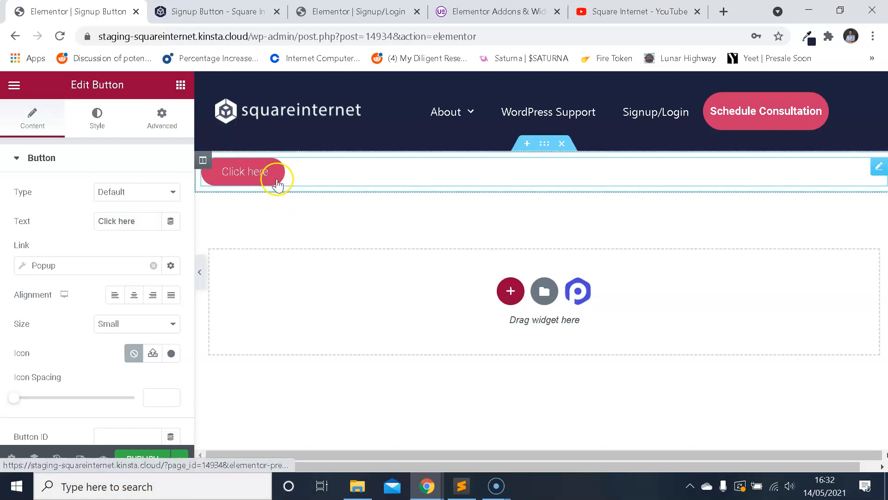
Step: Examine the page's header menu and footer links as possible places for a popup trigger
{"action": "scroll", "coordinate": [371, 198], "scroll_direction": "down", "scroll_amount": 7}
{"action": "scroll", "coordinate": [423, 228], "scroll_direction": "up", "scroll_amount": 2}
{"action": "scroll", "coordinate": [435, 237], "scroll_direction": "up", "scroll_amount": 5}
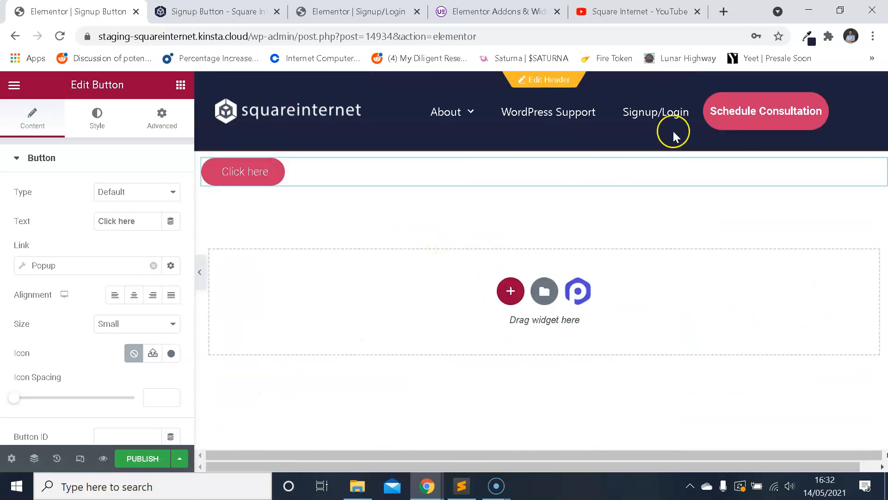
{"action": "scroll", "coordinate": [579, 135], "scroll_direction": "down", "scroll_amount": 8}
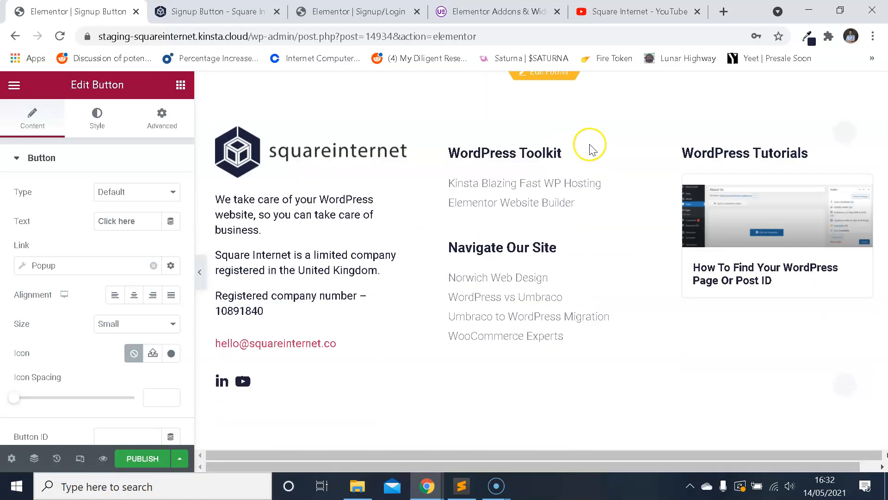
{"action": "scroll", "coordinate": [550, 199], "scroll_direction": "up", "scroll_amount": 8}
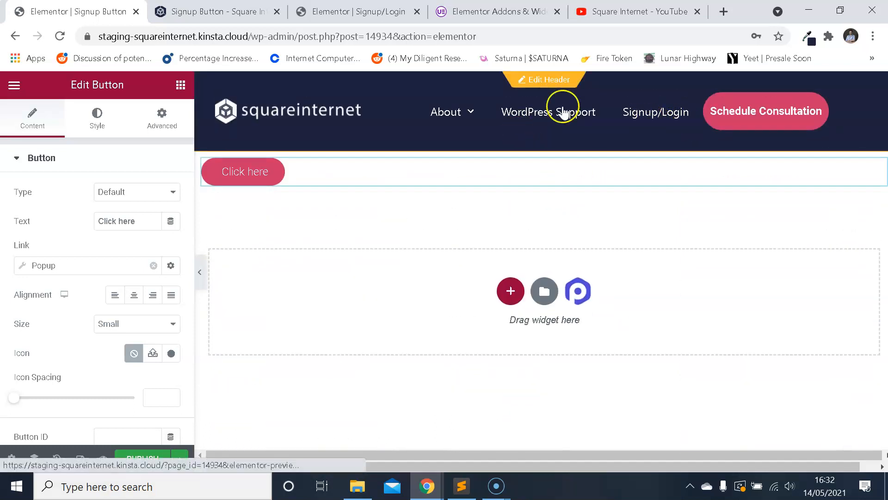
{"action": "left_click", "coordinate": [357, 11]}
{"action": "left_click", "coordinate": [252, 10]}
{"action": "left_click", "coordinate": [77, 12]}
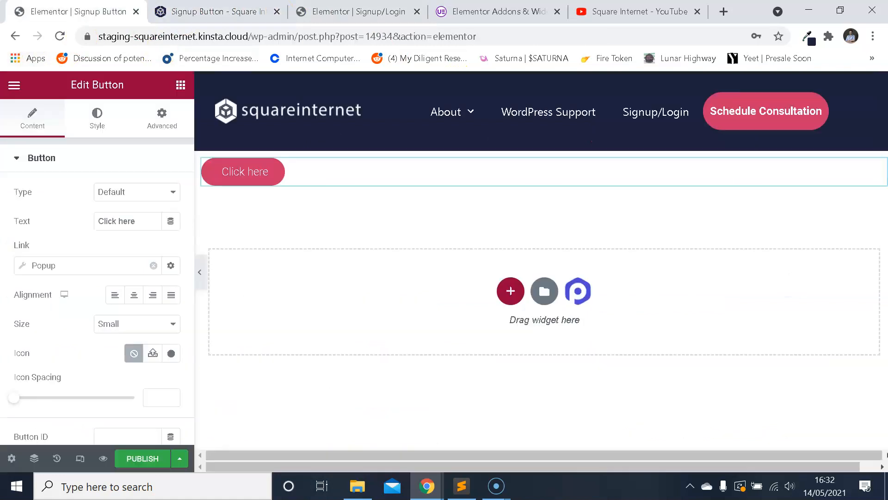
{"action": "scroll", "coordinate": [525, 199], "scroll_direction": "down", "scroll_amount": 5}
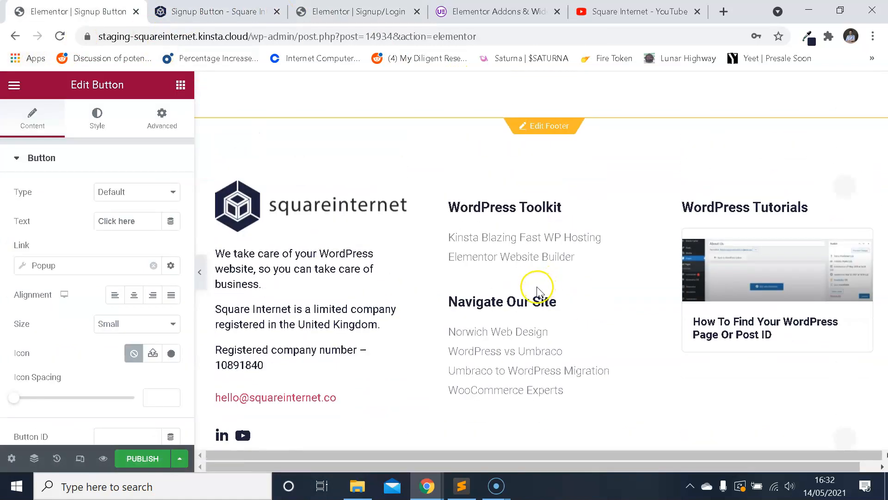
Step: Open the footer for editing and expand the WooCommerce Experts item of the Navigate Our Site icon list
{"action": "left_click", "coordinate": [549, 126]}
{"action": "left_click", "coordinate": [502, 304]}
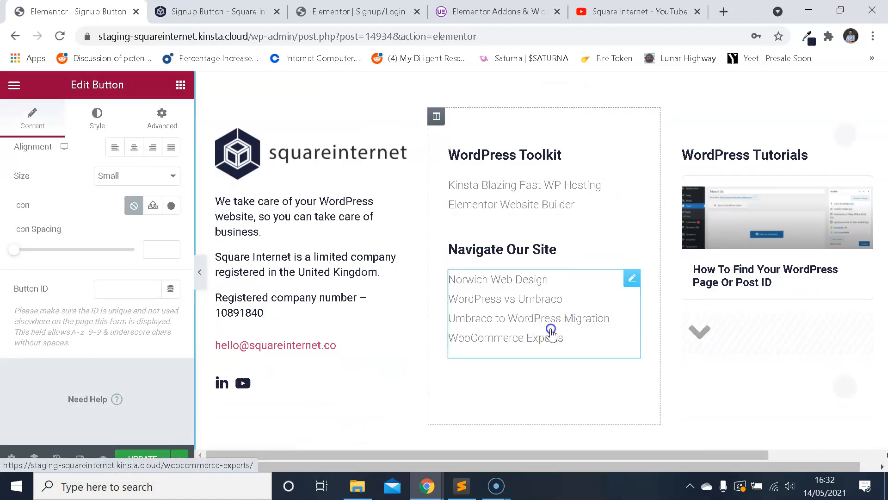
{"action": "left_click", "coordinate": [550, 329]}
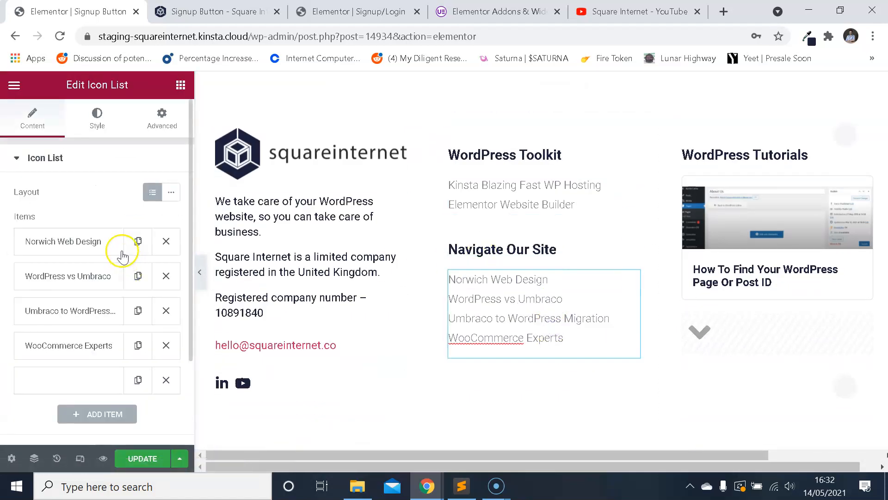
{"action": "scroll", "coordinate": [106, 259], "scroll_direction": "down", "scroll_amount": 2}
{"action": "left_click", "coordinate": [87, 242]}
{"action": "scroll", "coordinate": [92, 236], "scroll_direction": "down", "scroll_amount": 4}
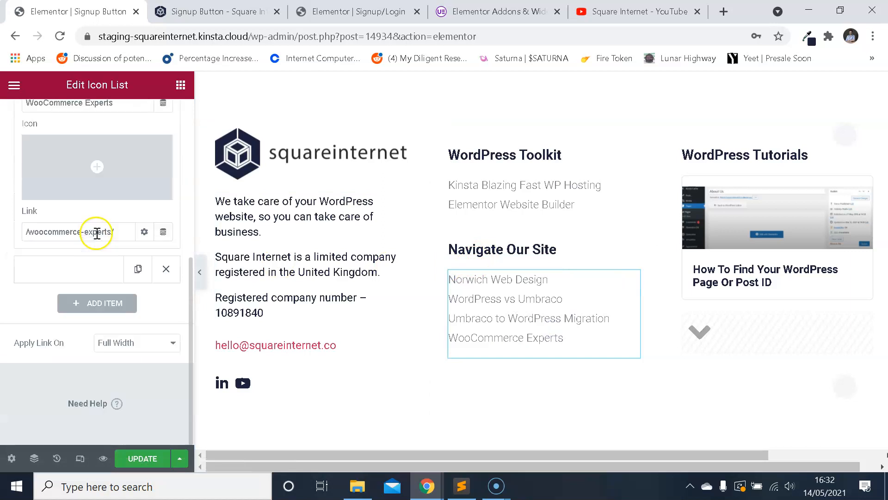
Step: Examine the WooCommerce Experts item's text and link settings alongside the footer's link lists
{"action": "scroll", "coordinate": [120, 236], "scroll_direction": "up", "scroll_amount": 2}
{"action": "scroll", "coordinate": [532, 297], "scroll_direction": "up", "scroll_amount": 2}
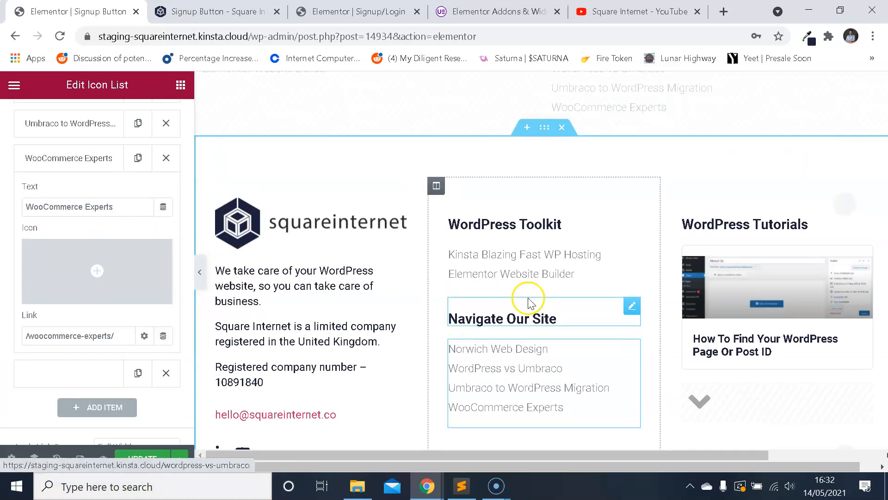
{"action": "scroll", "coordinate": [522, 297], "scroll_direction": "down", "scroll_amount": 2}
{"action": "scroll", "coordinate": [76, 201], "scroll_direction": "up", "scroll_amount": 2}
{"action": "scroll", "coordinate": [82, 200], "scroll_direction": "down", "scroll_amount": 5}
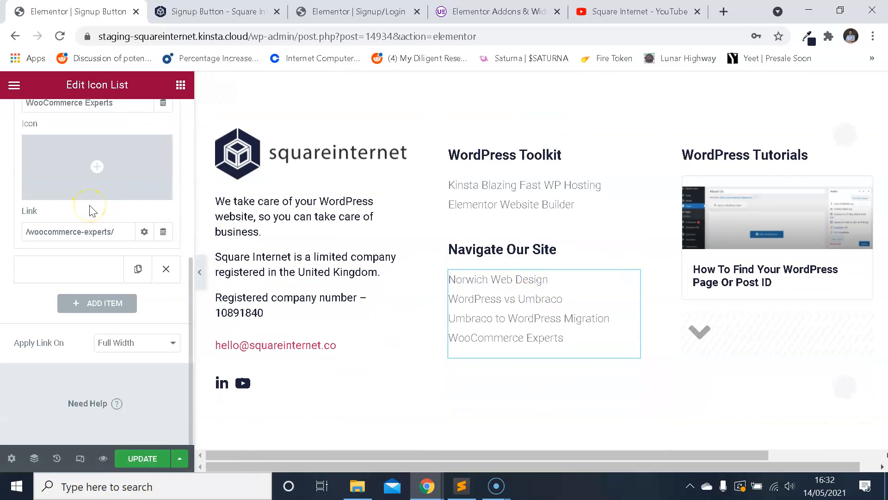
{"action": "scroll", "coordinate": [96, 225], "scroll_direction": "up", "scroll_amount": 2}
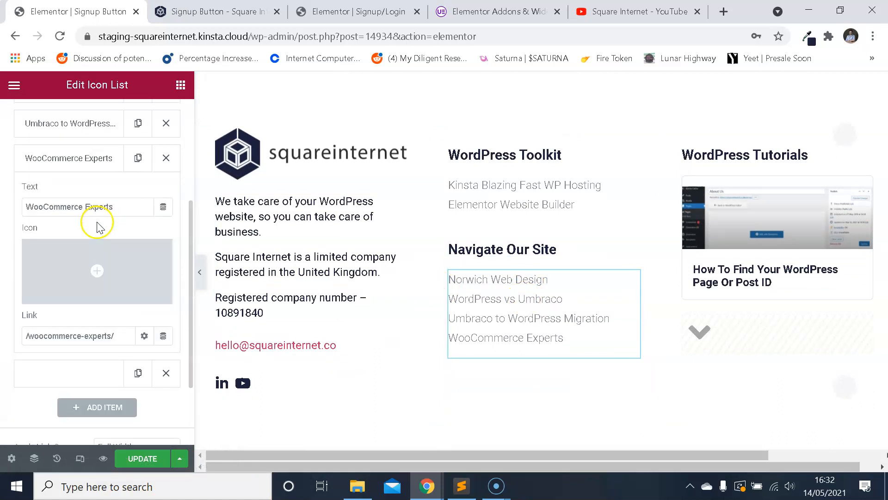
{"action": "mouse_move", "coordinate": [114, 266]}
{"action": "scroll", "coordinate": [557, 280], "scroll_direction": "up", "scroll_amount": 6}
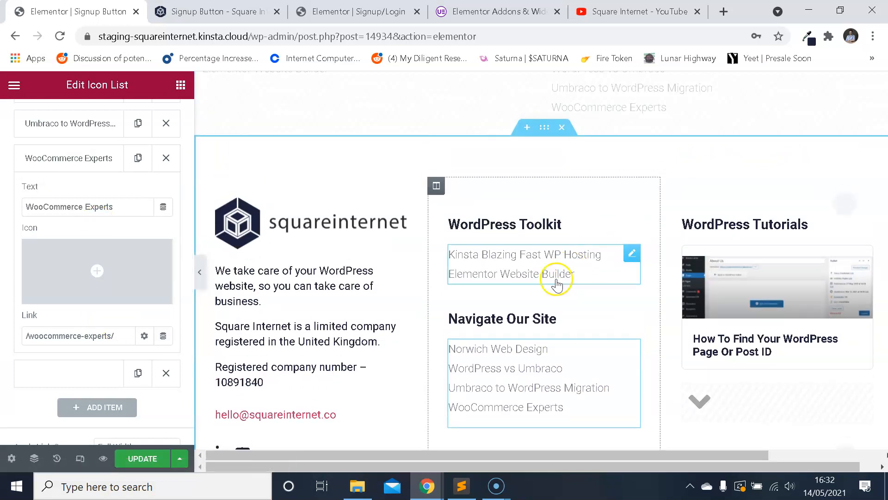
{"action": "scroll", "coordinate": [547, 297], "scroll_direction": "down", "scroll_amount": 6}
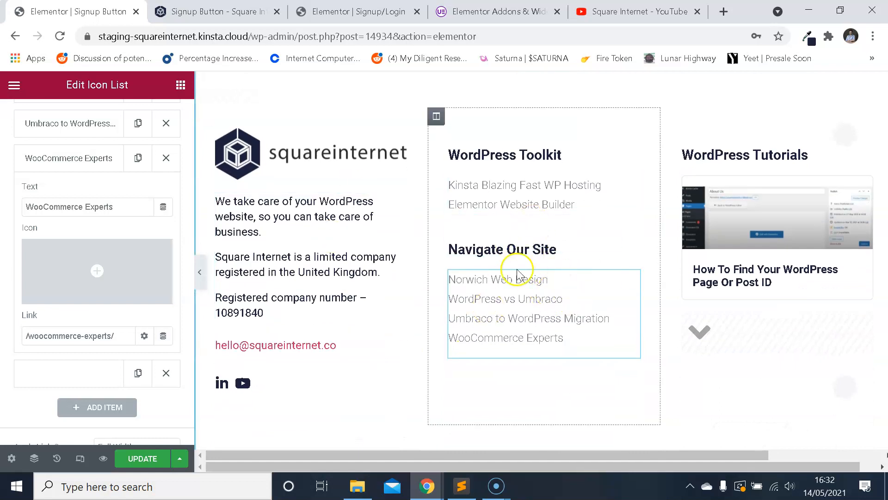
Step: Load the site's wp-admin dashboard in place of the Signup/Login popup editor and go to the Menus page
{"action": "left_click", "coordinate": [210, 12]}
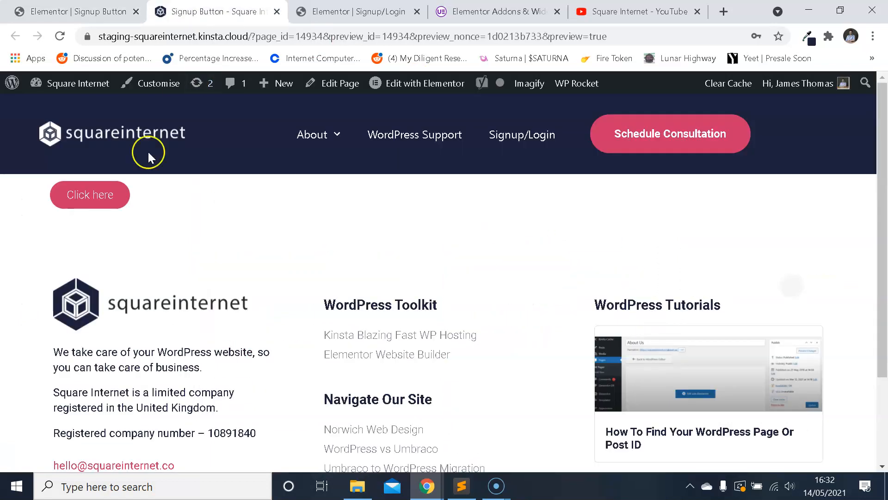
{"action": "left_click", "coordinate": [347, 12]}
{"action": "left_click_drag", "start_coordinate": [486, 36], "coordinate": [266, 37]}
{"action": "key", "text": "BackSpace"}
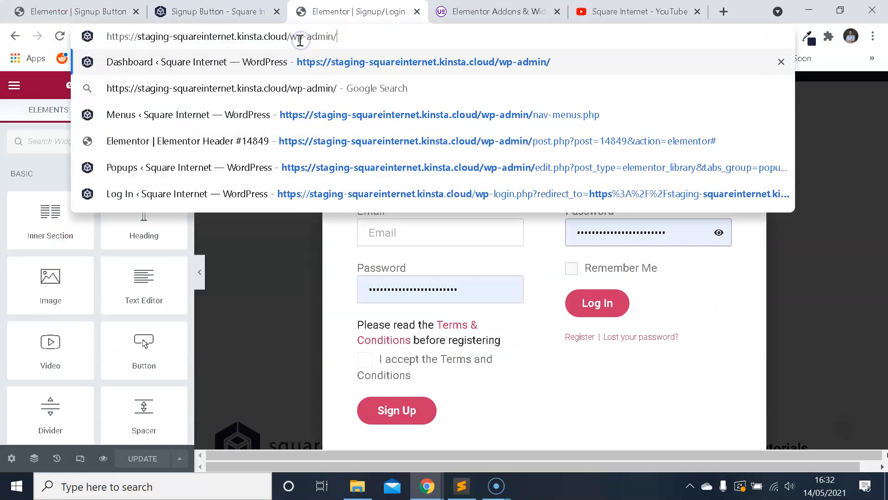
{"action": "key", "text": "Return"}
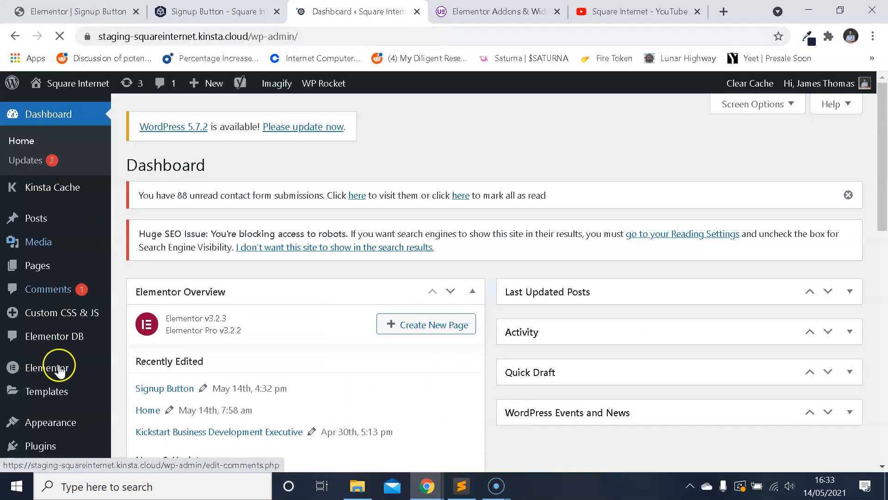
{"action": "mouse_move", "coordinate": [69, 421]}
{"action": "left_click", "coordinate": [134, 413]}
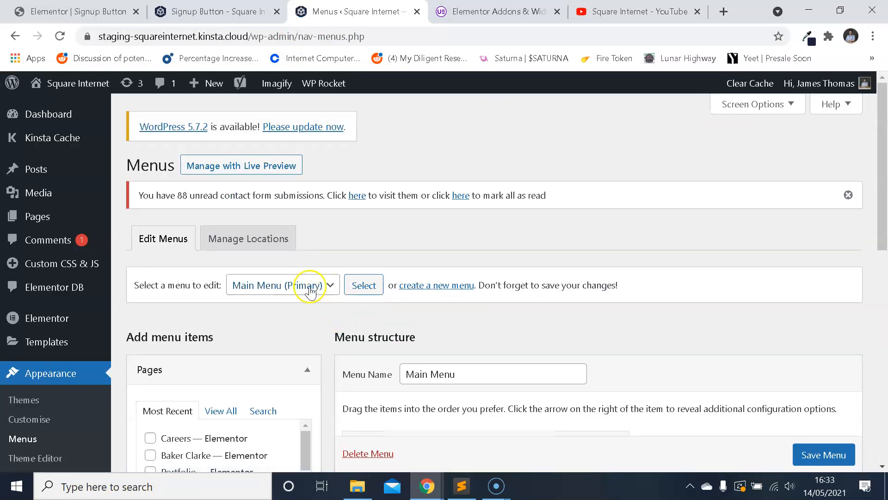
Step: Examine the menus available for editing and the item structure of the Main Menu
{"action": "left_click", "coordinate": [309, 285]}
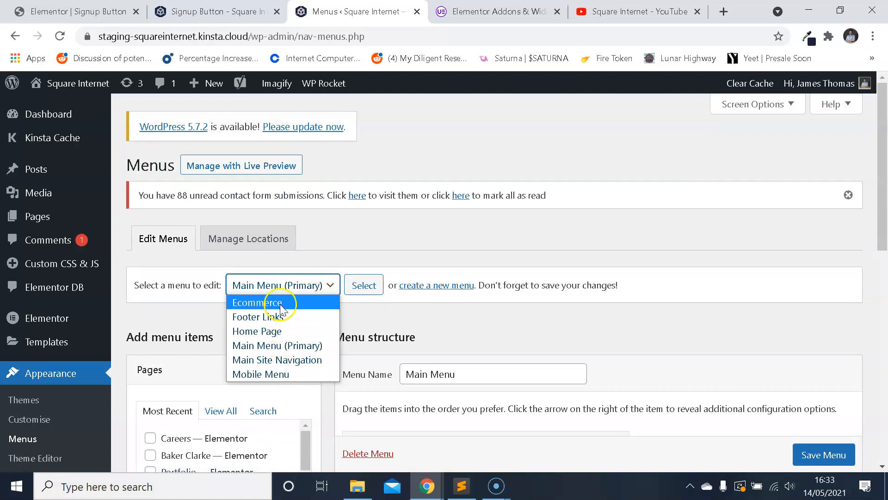
{"action": "left_click", "coordinate": [311, 286]}
{"action": "left_click", "coordinate": [217, 11]}
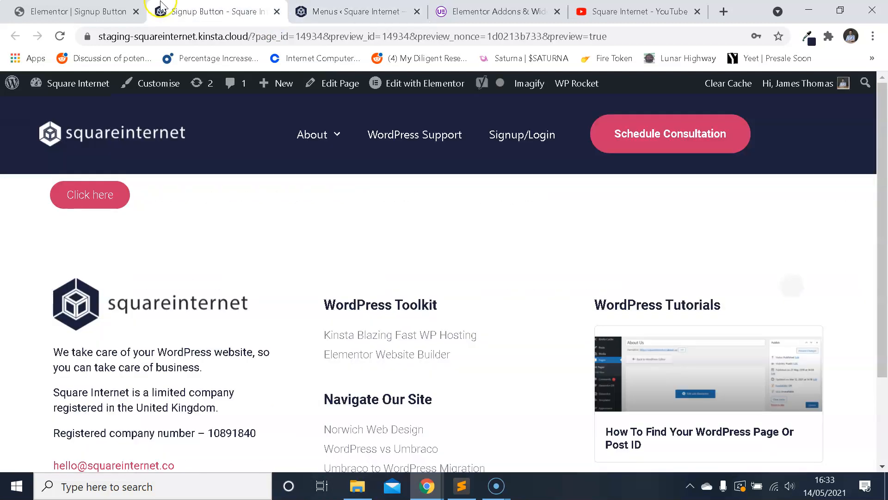
{"action": "left_click", "coordinate": [122, 10]}
{"action": "left_click", "coordinate": [329, 19]}
{"action": "scroll", "coordinate": [454, 259], "scroll_direction": "down", "scroll_amount": 4}
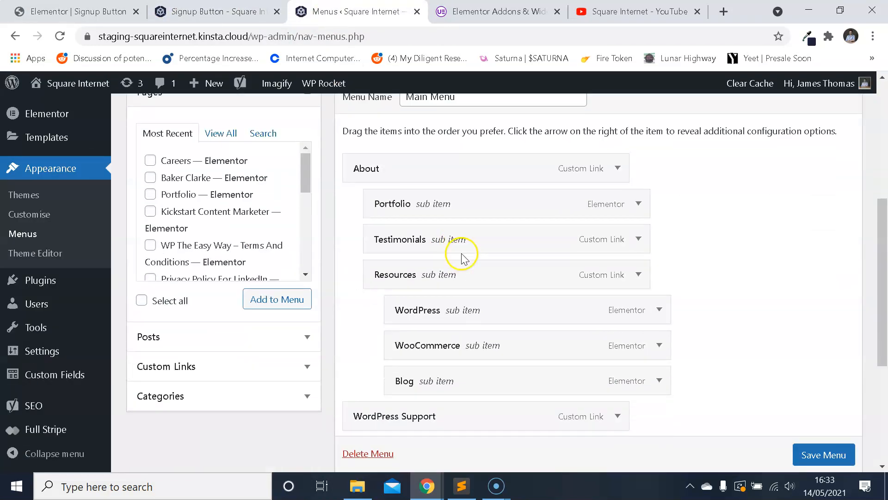
{"action": "scroll", "coordinate": [417, 278], "scroll_direction": "up", "scroll_amount": 2}
{"action": "scroll", "coordinate": [244, 341], "scroll_direction": "down", "scroll_amount": 2}
Step: Start a custom link for the Main Menu with # as its URL
{"action": "left_click", "coordinate": [185, 437]}
{"action": "left_click", "coordinate": [229, 295]}
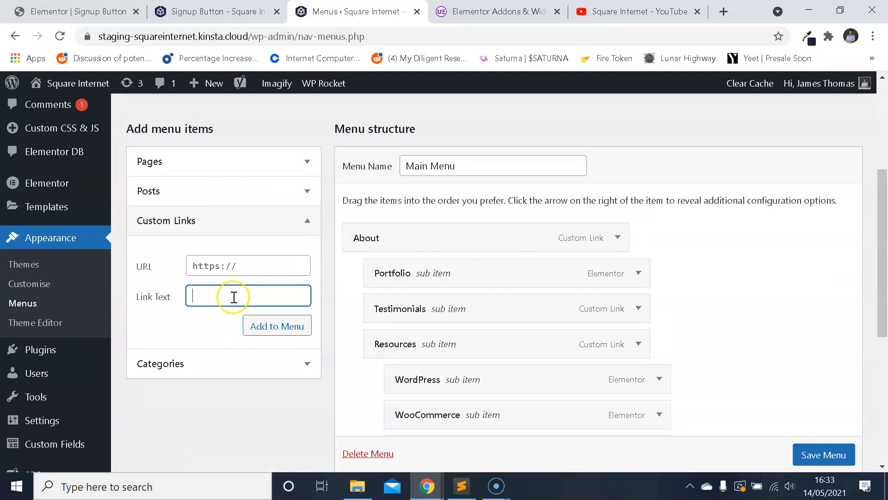
{"action": "left_click", "coordinate": [249, 266]}
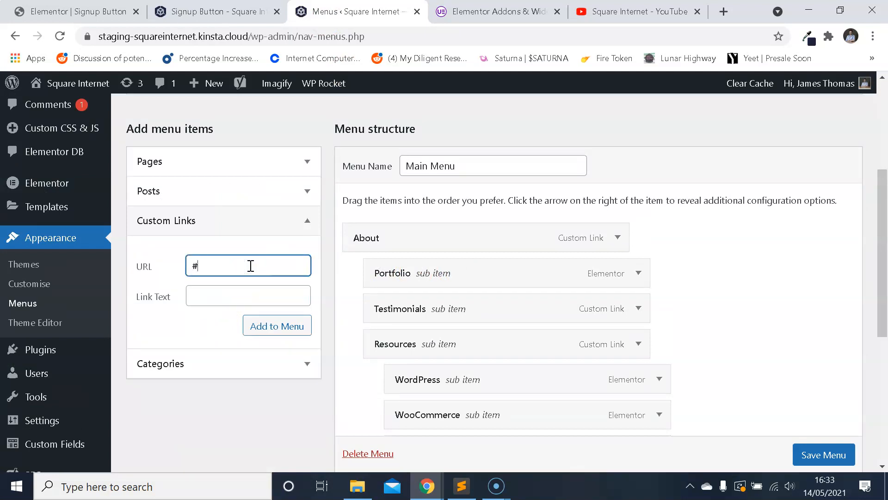
{"action": "scroll", "coordinate": [452, 272], "scroll_direction": "down", "scroll_amount": 8}
{"action": "scroll", "coordinate": [453, 248], "scroll_direction": "up", "scroll_amount": 4}
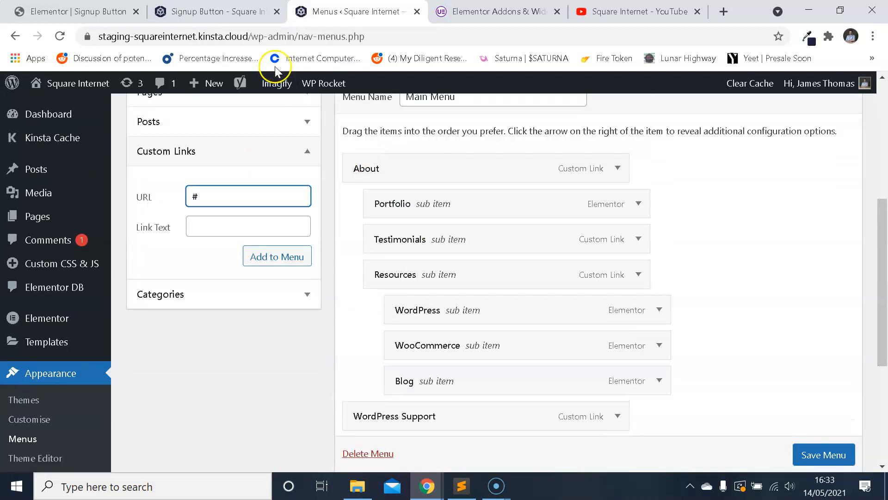
Step: Return to the footer in the Elementor editor and set the blank icon list item's text to Signup/Login
{"action": "left_click", "coordinate": [222, 12]}
{"action": "left_click", "coordinate": [83, 11]}
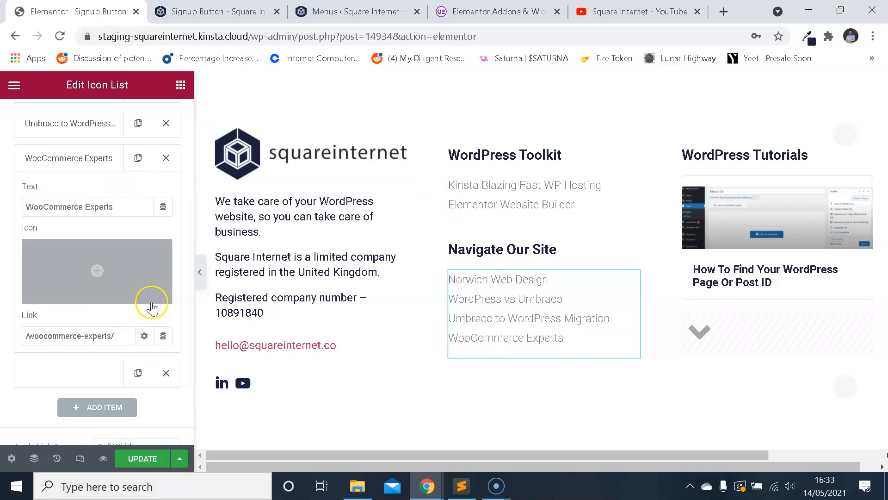
{"action": "left_click", "coordinate": [98, 148]}
{"action": "left_click", "coordinate": [89, 192]}
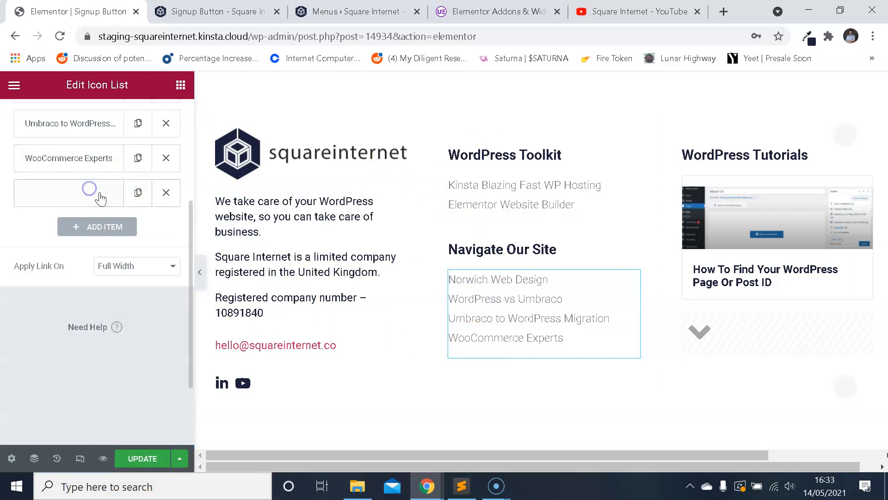
{"action": "left_click", "coordinate": [93, 241]}
{"action": "type", "text": "Signup/Login"}
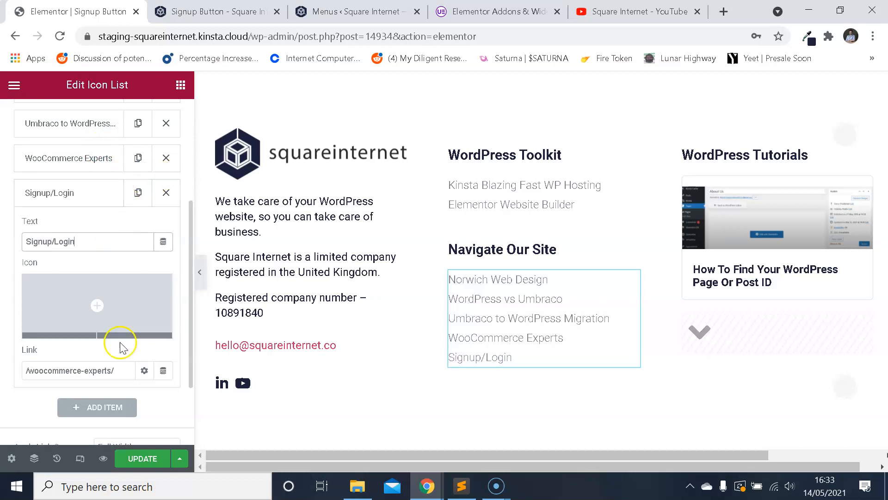
Step: Clear the footer Signup/Login item's link and replace it with the Popup dynamic tag
{"action": "left_click_drag", "start_coordinate": [123, 369], "coordinate": [10, 363]}
{"action": "key", "text": "BackSpace"}
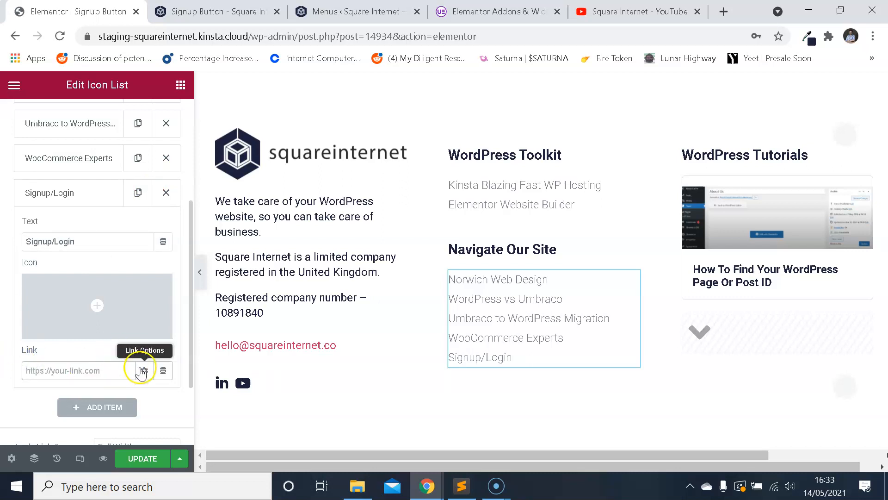
{"action": "left_click", "coordinate": [163, 371]}
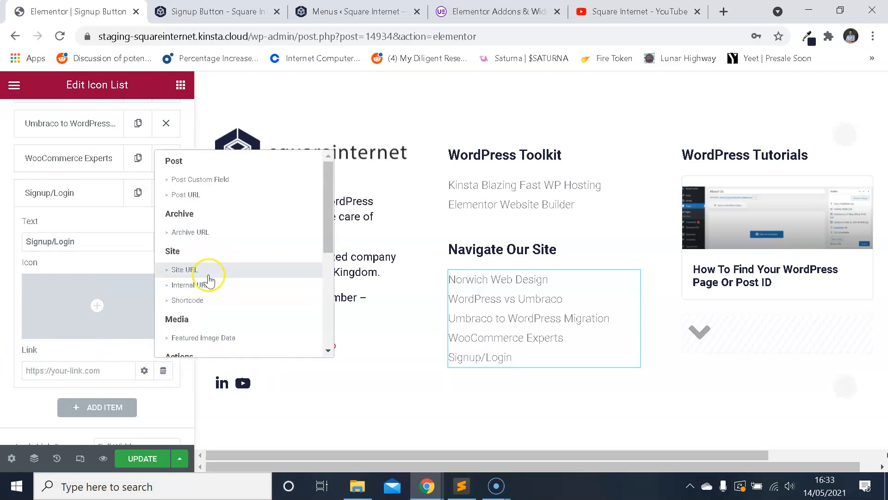
{"action": "left_click", "coordinate": [104, 353]}
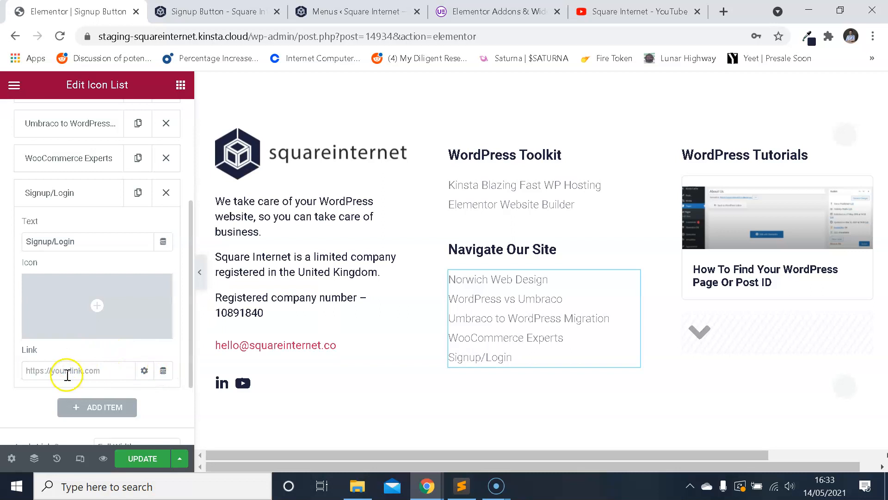
{"action": "left_click", "coordinate": [162, 370]}
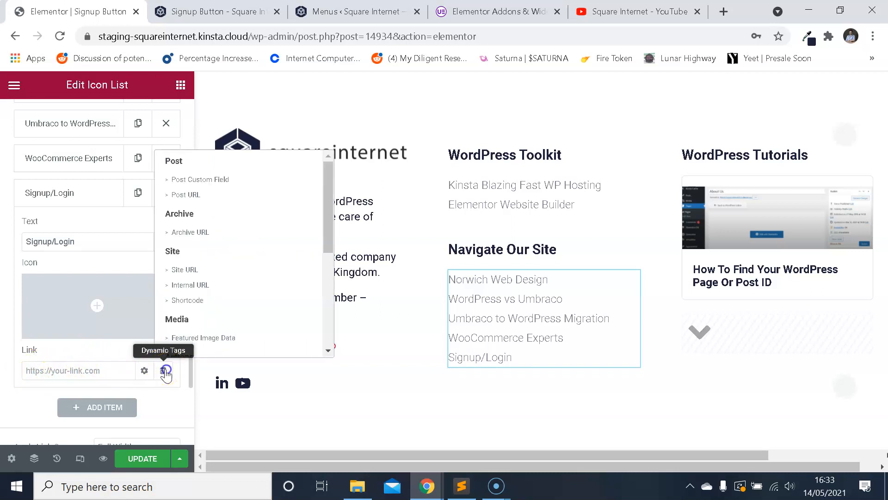
{"action": "scroll", "coordinate": [277, 258], "scroll_direction": "down", "scroll_amount": 5}
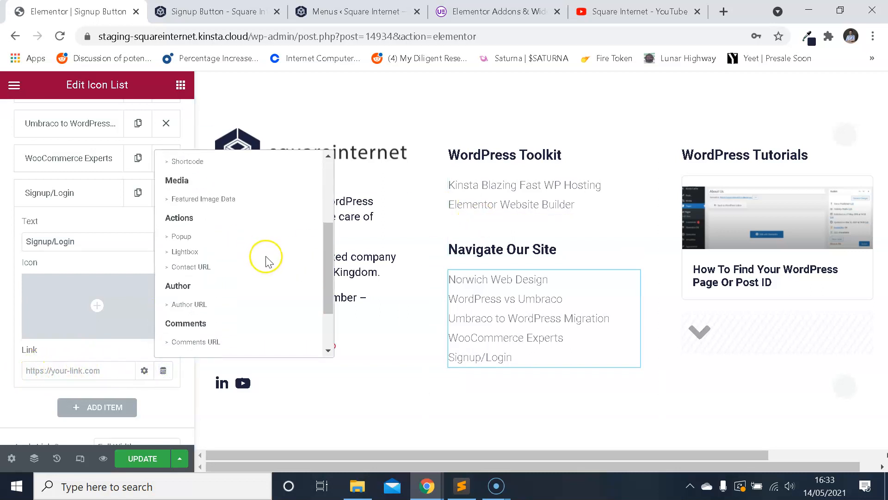
{"action": "left_click", "coordinate": [204, 236]}
Step: Set the link's popup action to Open Popup with the Signup/Login template, and update the footer
{"action": "left_click", "coordinate": [89, 372]}
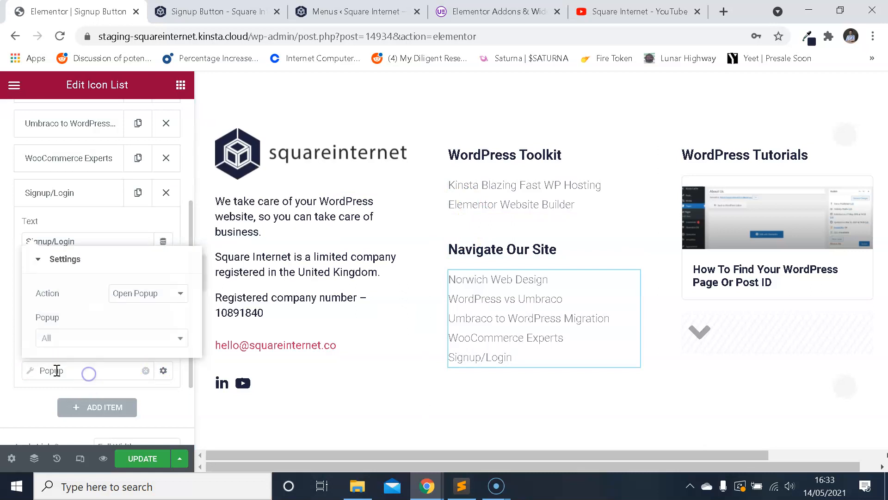
{"action": "left_click", "coordinate": [147, 300]}
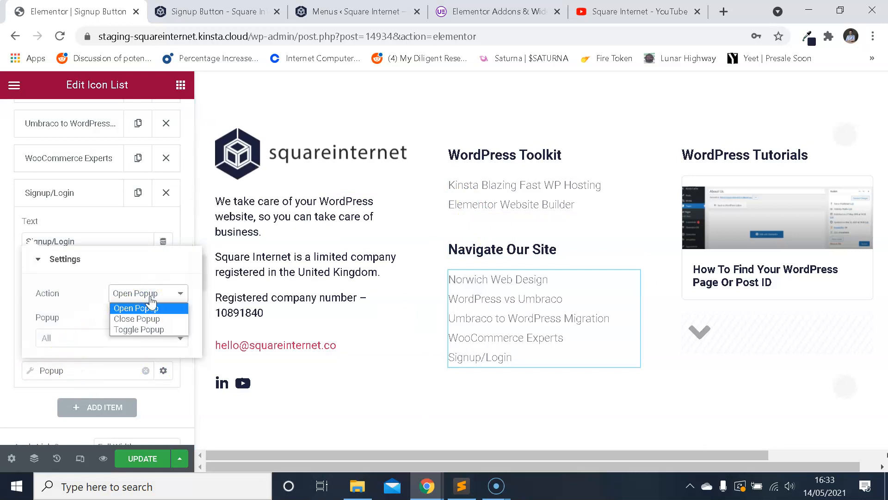
{"action": "left_click", "coordinate": [151, 300]}
{"action": "left_click", "coordinate": [92, 330]}
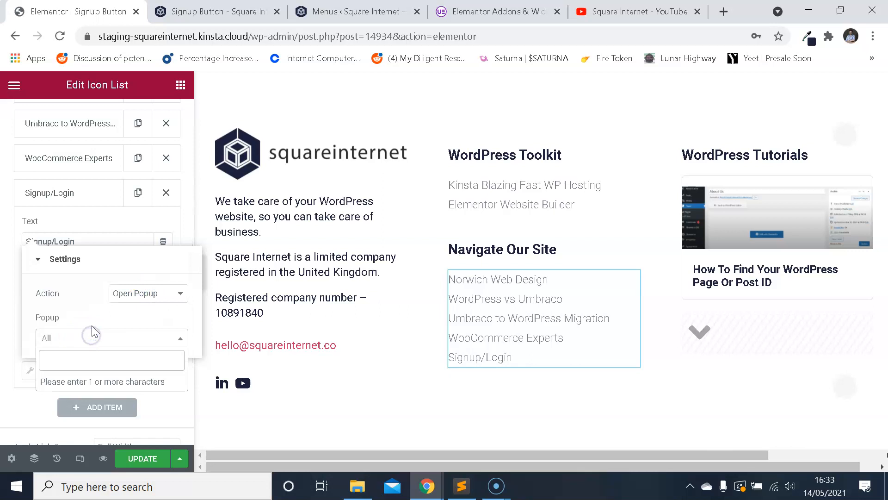
{"action": "type", "text": "sign"}
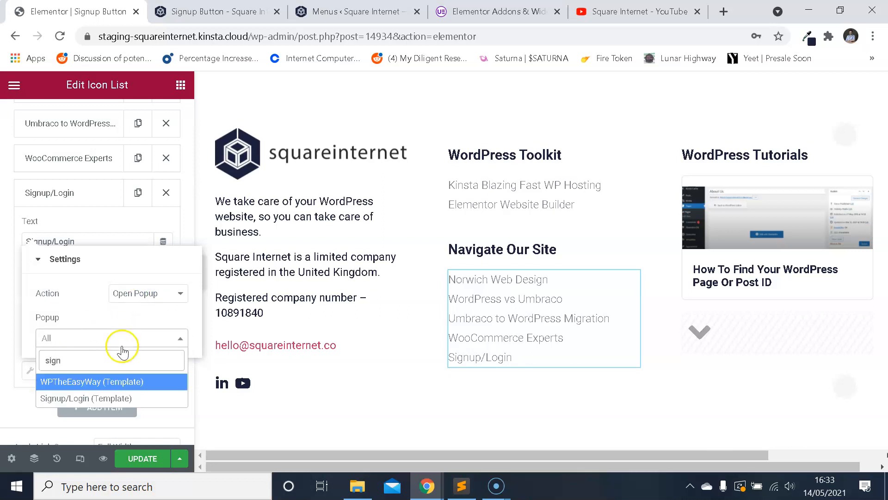
{"action": "left_click", "coordinate": [131, 397]}
{"action": "left_click", "coordinate": [149, 458]}
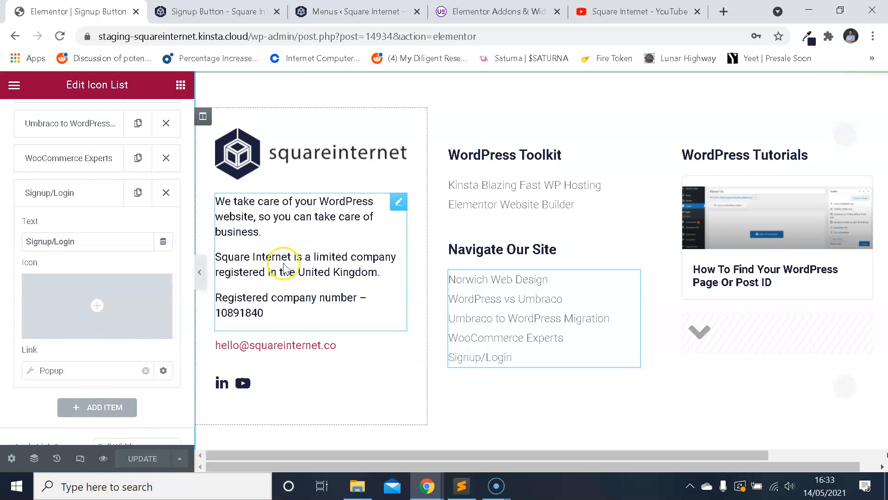
Step: Reload the Signup Button preview page, test the footer's Signup/Login link, and close the popup it opens
{"action": "left_click", "coordinate": [222, 11]}
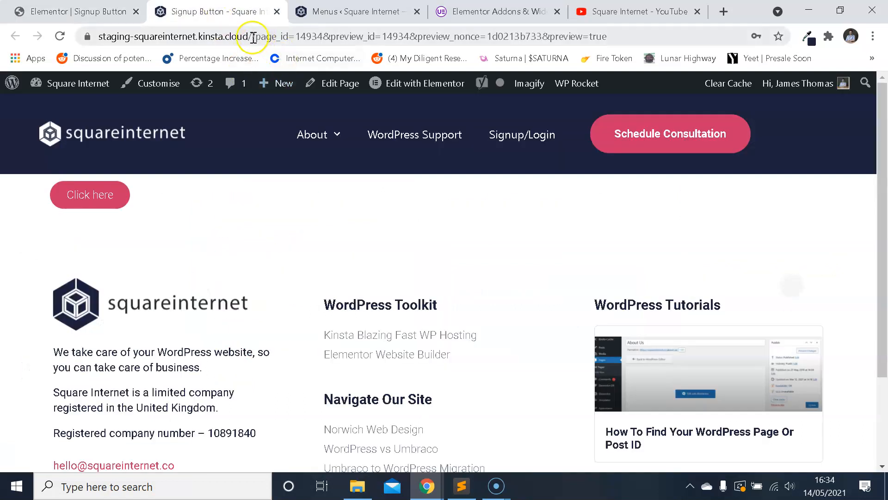
{"action": "left_click_drag", "start_coordinate": [253, 38], "coordinate": [683, 43]}
{"action": "key", "text": "BackSpace"}
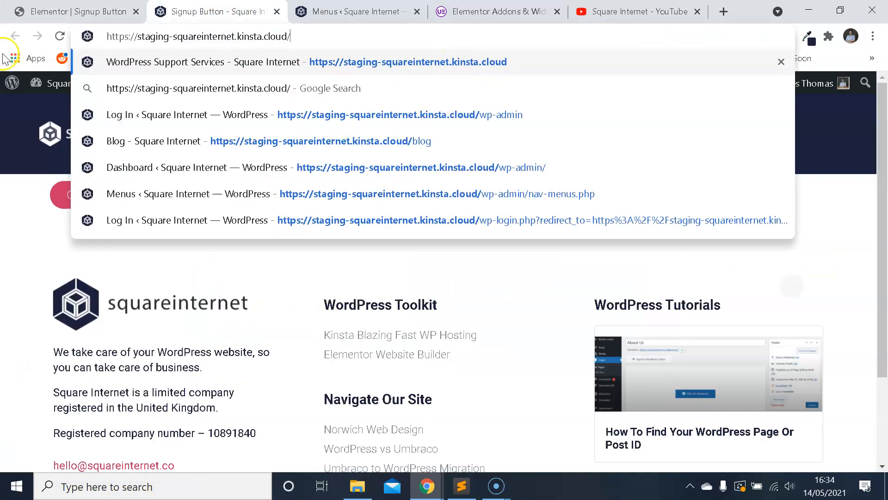
{"action": "left_click", "coordinate": [59, 37]}
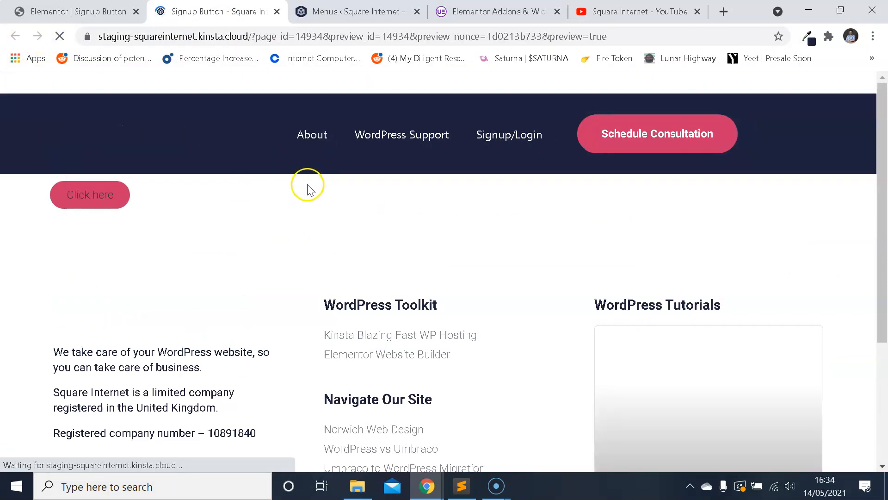
{"action": "scroll", "coordinate": [363, 195], "scroll_direction": "down", "scroll_amount": 2}
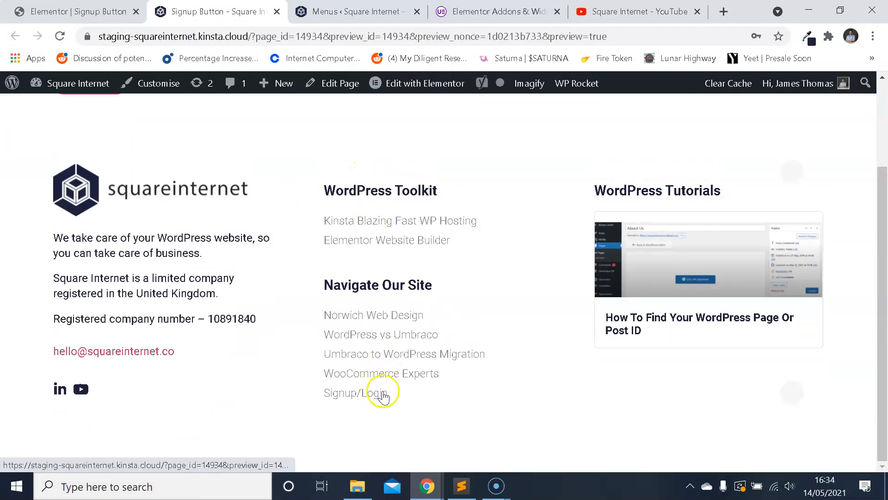
{"action": "left_click", "coordinate": [377, 397]}
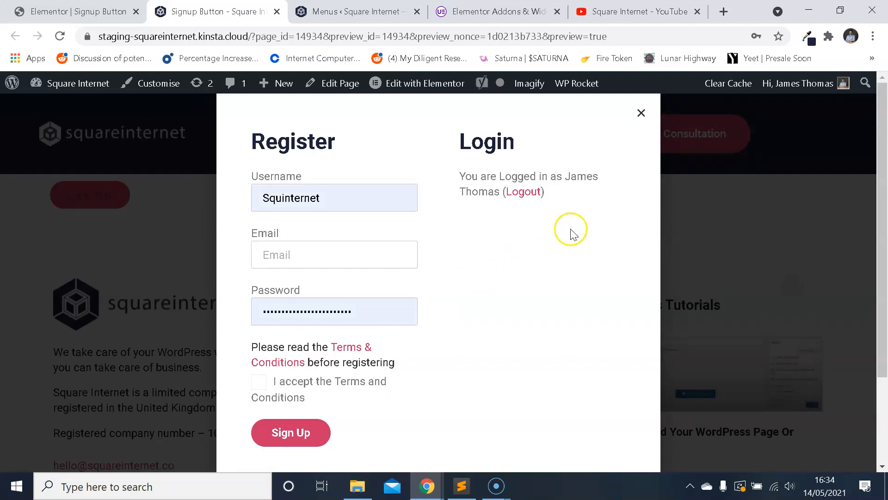
{"action": "left_click", "coordinate": [641, 112]}
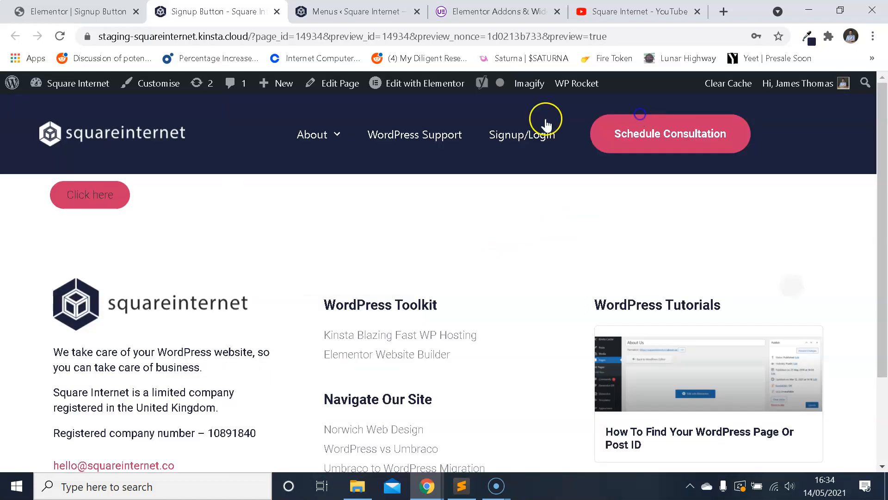
Step: Return to the Elementor editor and switch from editing the footer to editing the page content
{"action": "left_click", "coordinate": [108, 14]}
{"action": "scroll", "coordinate": [333, 204], "scroll_direction": "up", "scroll_amount": 5}
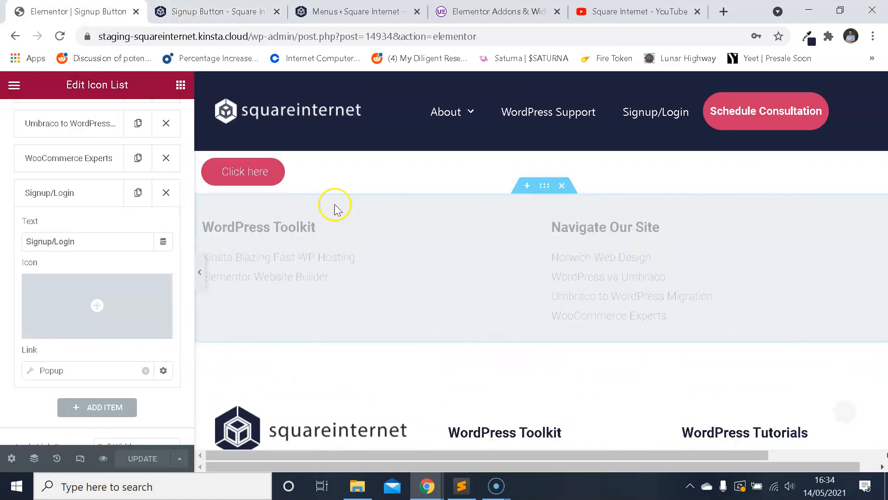
{"action": "left_click", "coordinate": [218, 11]}
{"action": "left_click", "coordinate": [78, 12]}
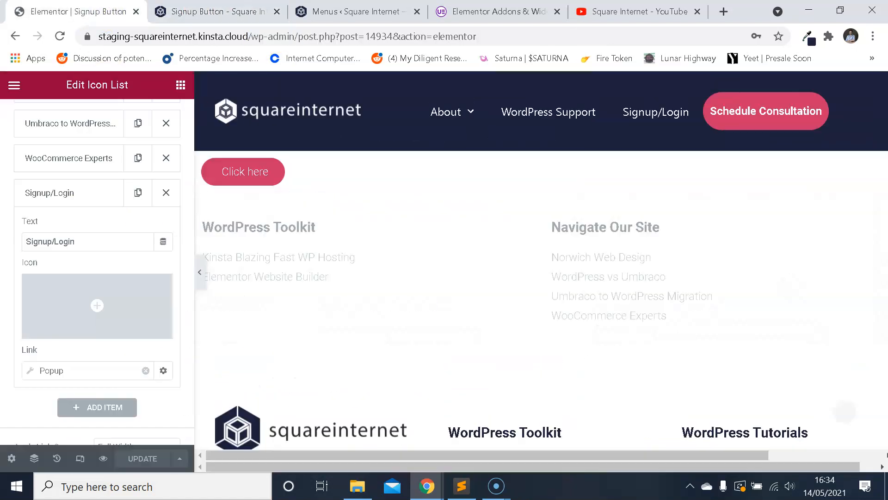
{"action": "scroll", "coordinate": [99, 201], "scroll_direction": "up", "scroll_amount": 4}
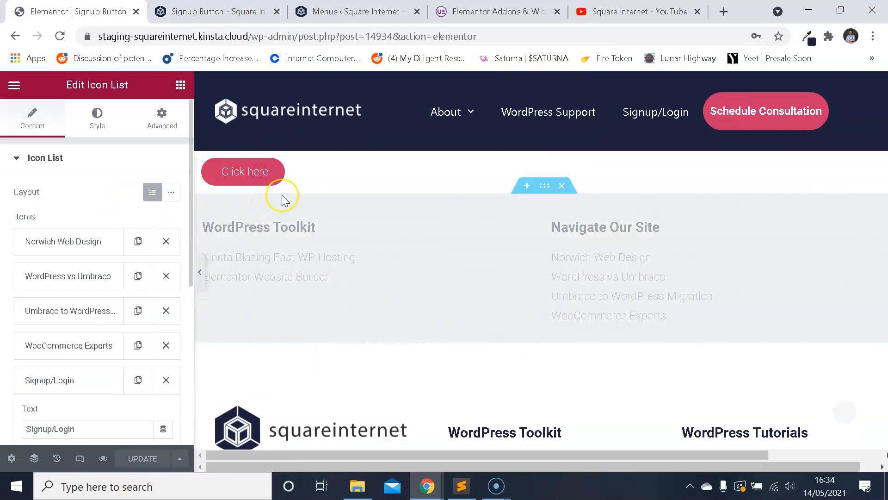
{"action": "left_click", "coordinate": [268, 171]}
{"action": "left_click", "coordinate": [550, 165]}
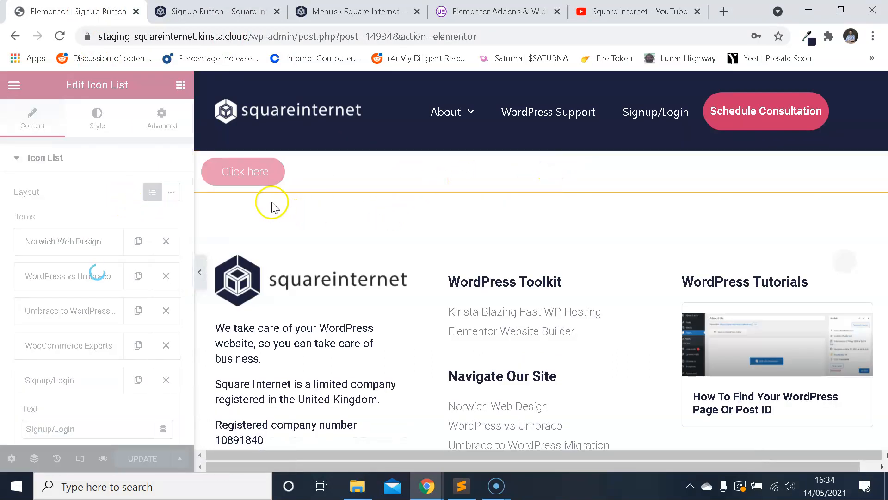
Step: Set the Click here button's normal text colour to #fff and publish the page
{"action": "left_click", "coordinate": [255, 178]}
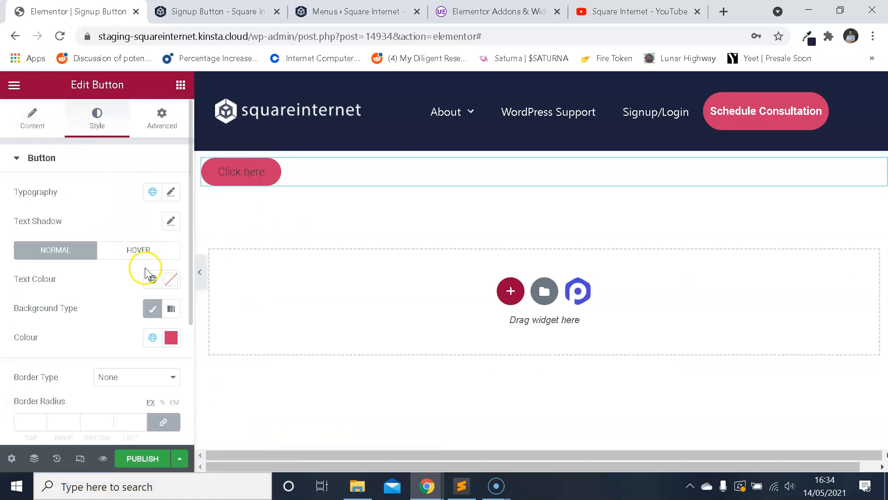
{"action": "left_click", "coordinate": [171, 279]}
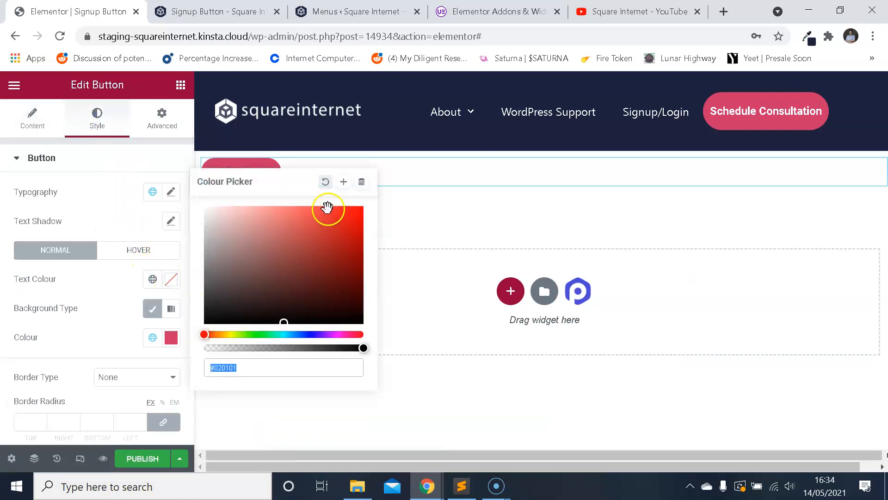
{"action": "type", "text": "#fff"}
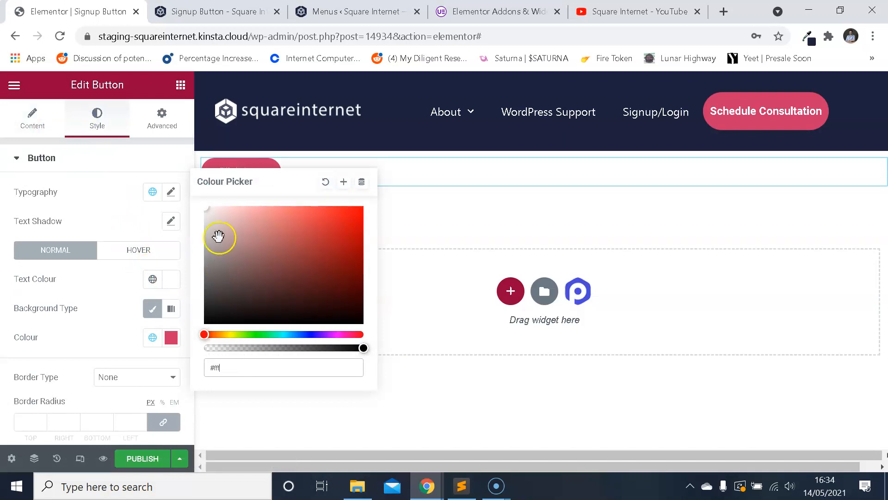
{"action": "left_click", "coordinate": [105, 206]}
{"action": "left_click", "coordinate": [166, 458]}
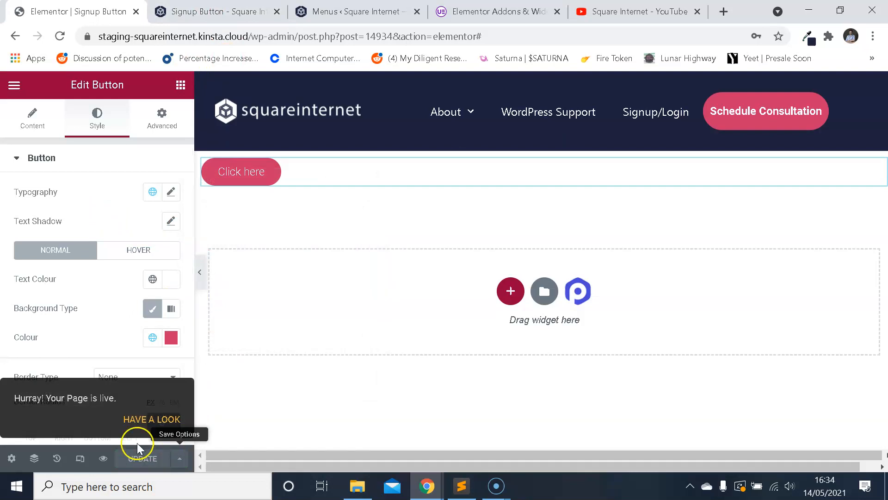
Step: Open the published Signup Button page and compare it with the earlier preview of the page
{"action": "left_click", "coordinate": [159, 418]}
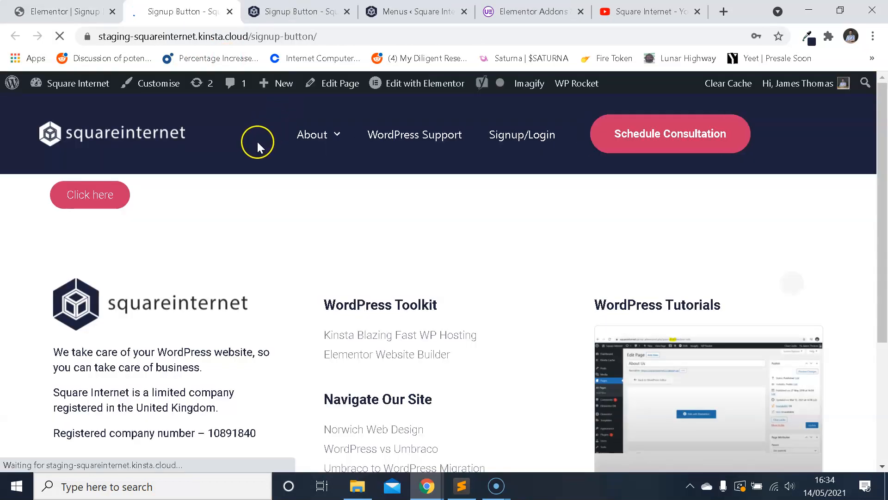
{"action": "left_click", "coordinate": [79, 11]}
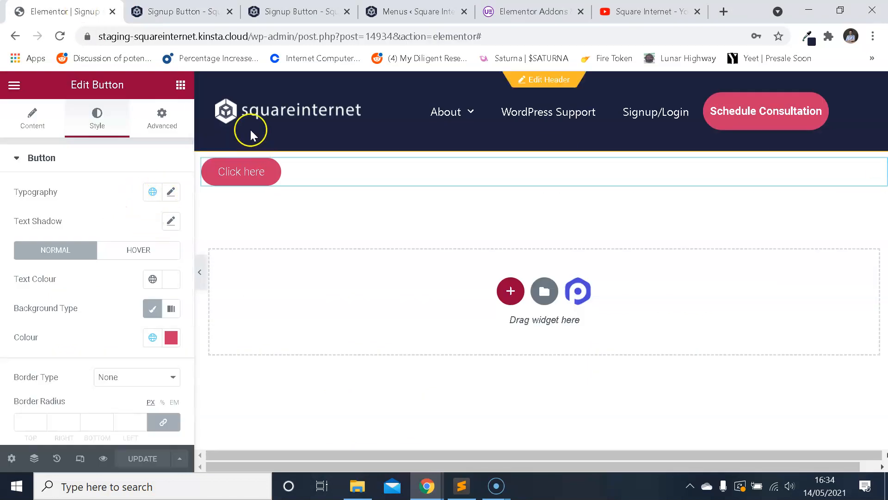
{"action": "left_click", "coordinate": [183, 12]}
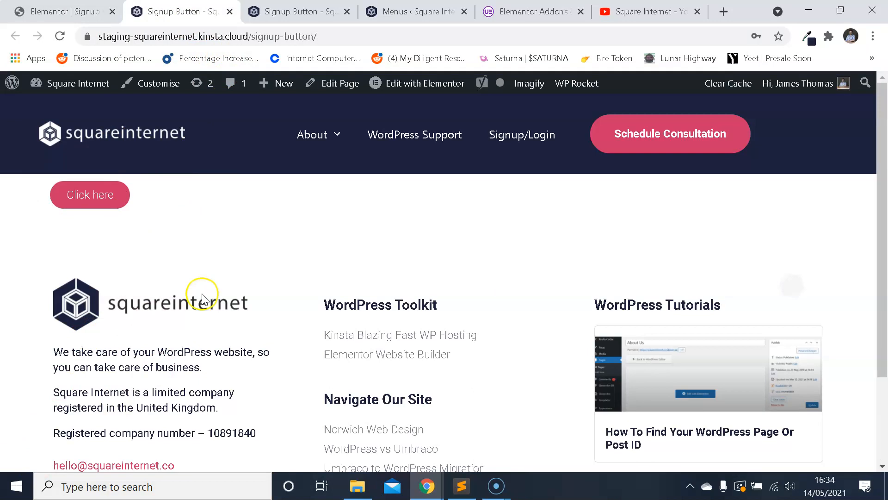
{"action": "left_click", "coordinate": [292, 10]}
{"action": "left_click", "coordinate": [411, 11]}
{"action": "left_click", "coordinate": [297, 11]}
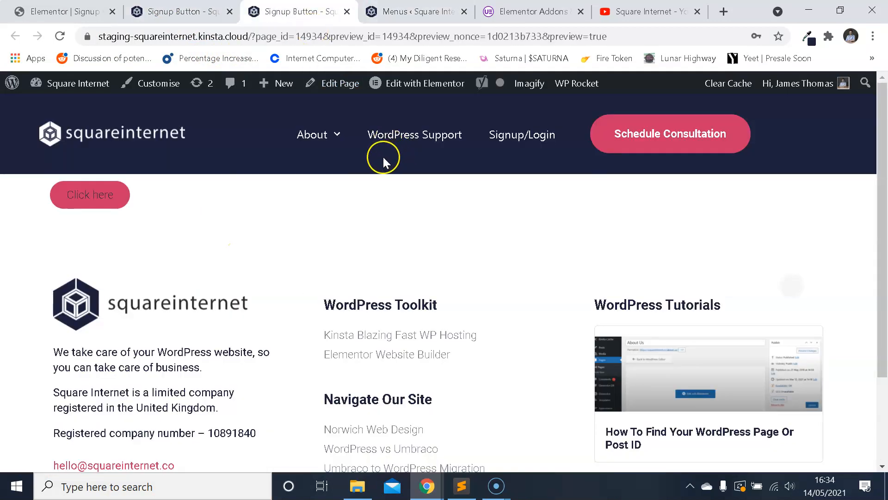
{"action": "left_click", "coordinate": [423, 486]}
{"action": "left_click", "coordinate": [359, 219]}
{"action": "scroll", "coordinate": [313, 198], "scroll_direction": "down", "scroll_amount": 3}
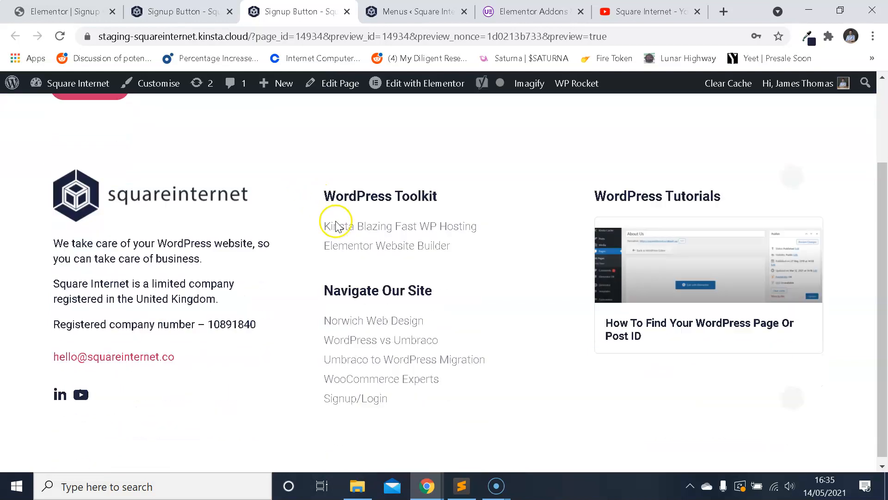
{"action": "scroll", "coordinate": [323, 234], "scroll_direction": "up", "scroll_amount": 3}
{"action": "scroll", "coordinate": [335, 250], "scroll_direction": "down", "scroll_amount": 2}
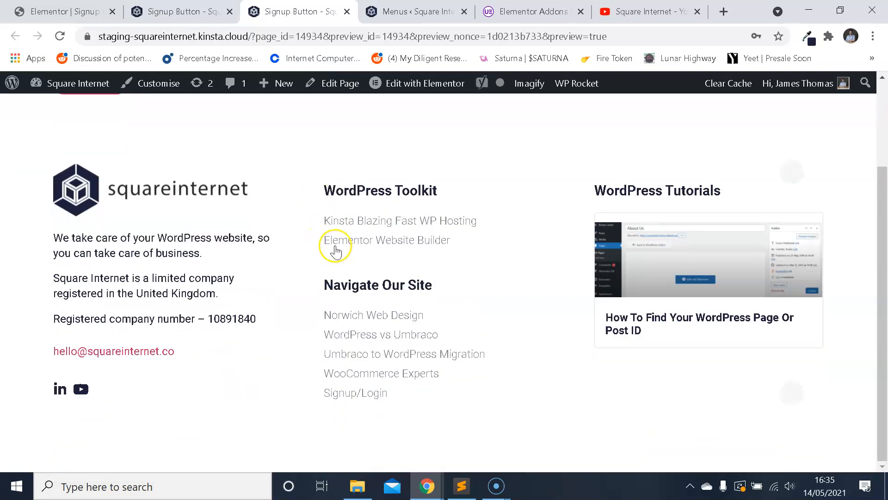
{"action": "scroll", "coordinate": [336, 252], "scroll_direction": "up", "scroll_amount": 2}
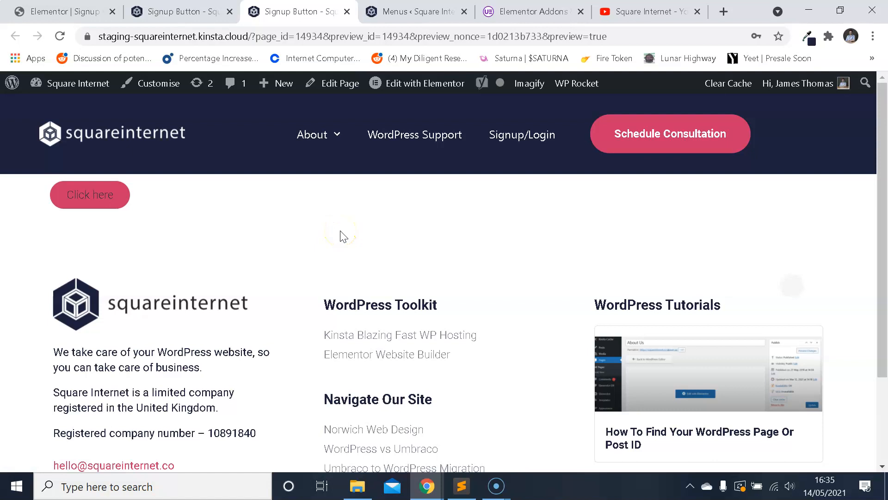
{"action": "scroll", "coordinate": [343, 236], "scroll_direction": "down", "scroll_amount": 2}
{"action": "scroll", "coordinate": [366, 245], "scroll_direction": "up", "scroll_amount": 2}
{"action": "scroll", "coordinate": [370, 222], "scroll_direction": "down", "scroll_amount": 3}
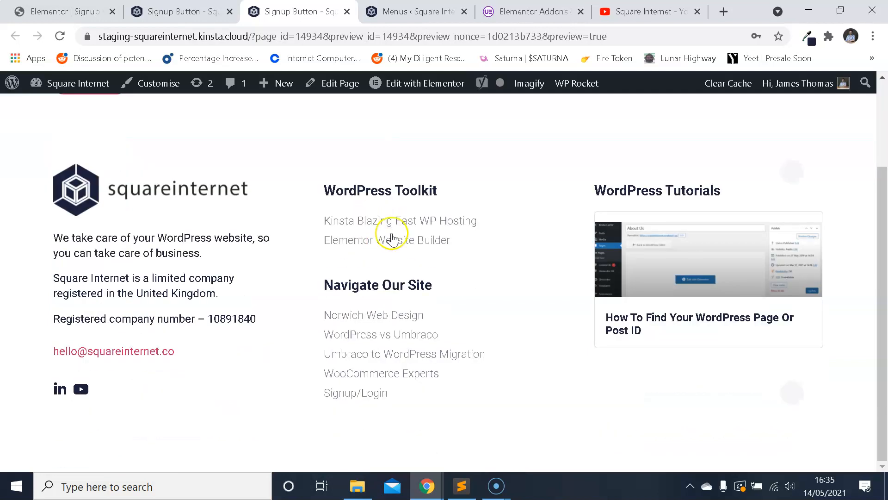